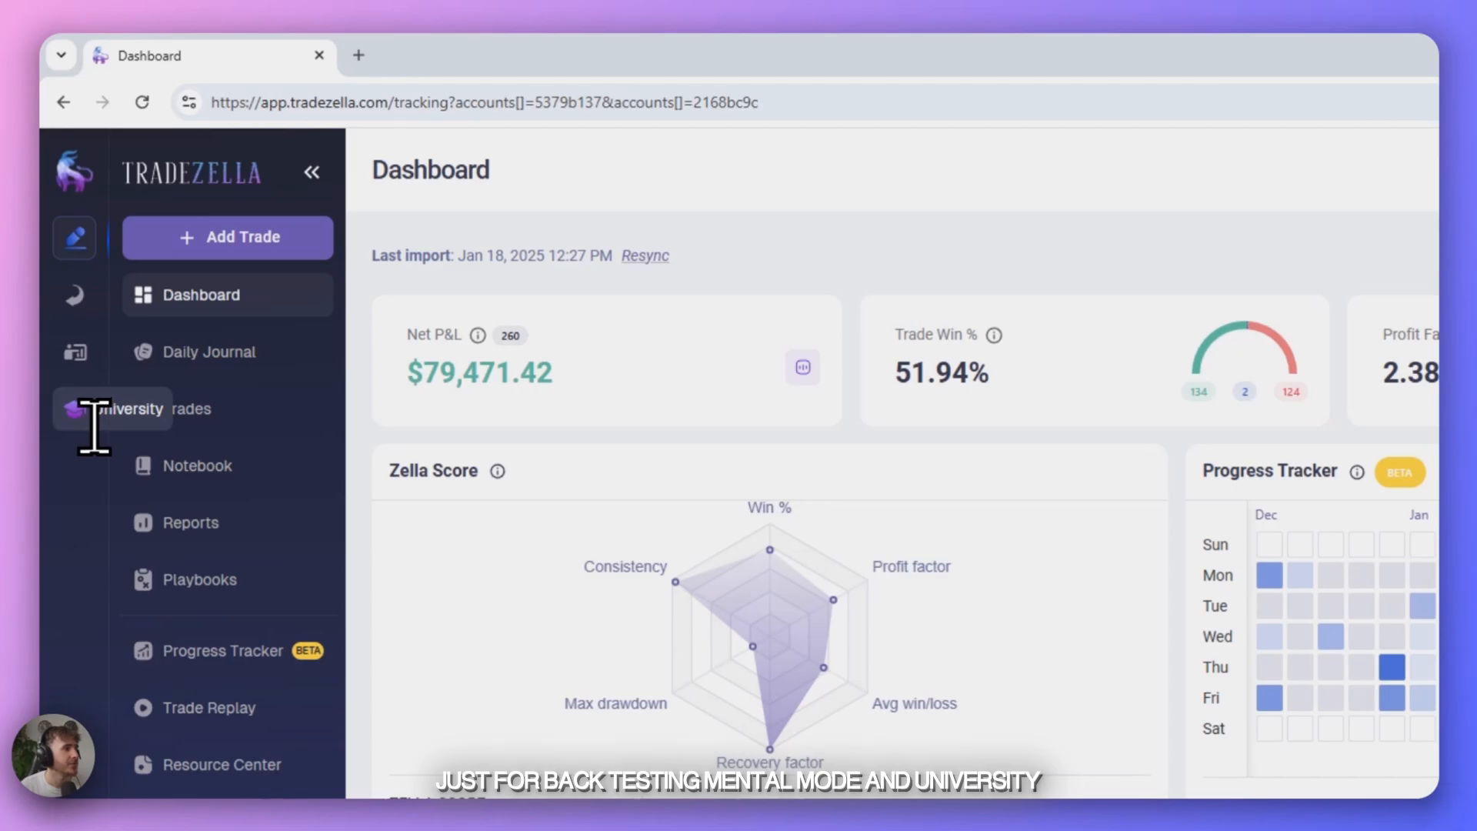
- Open the dashboard of the Backtesting section and view the sessions available in its backtesting session filter
{"action": "left_click", "coordinate": [86, 305]}
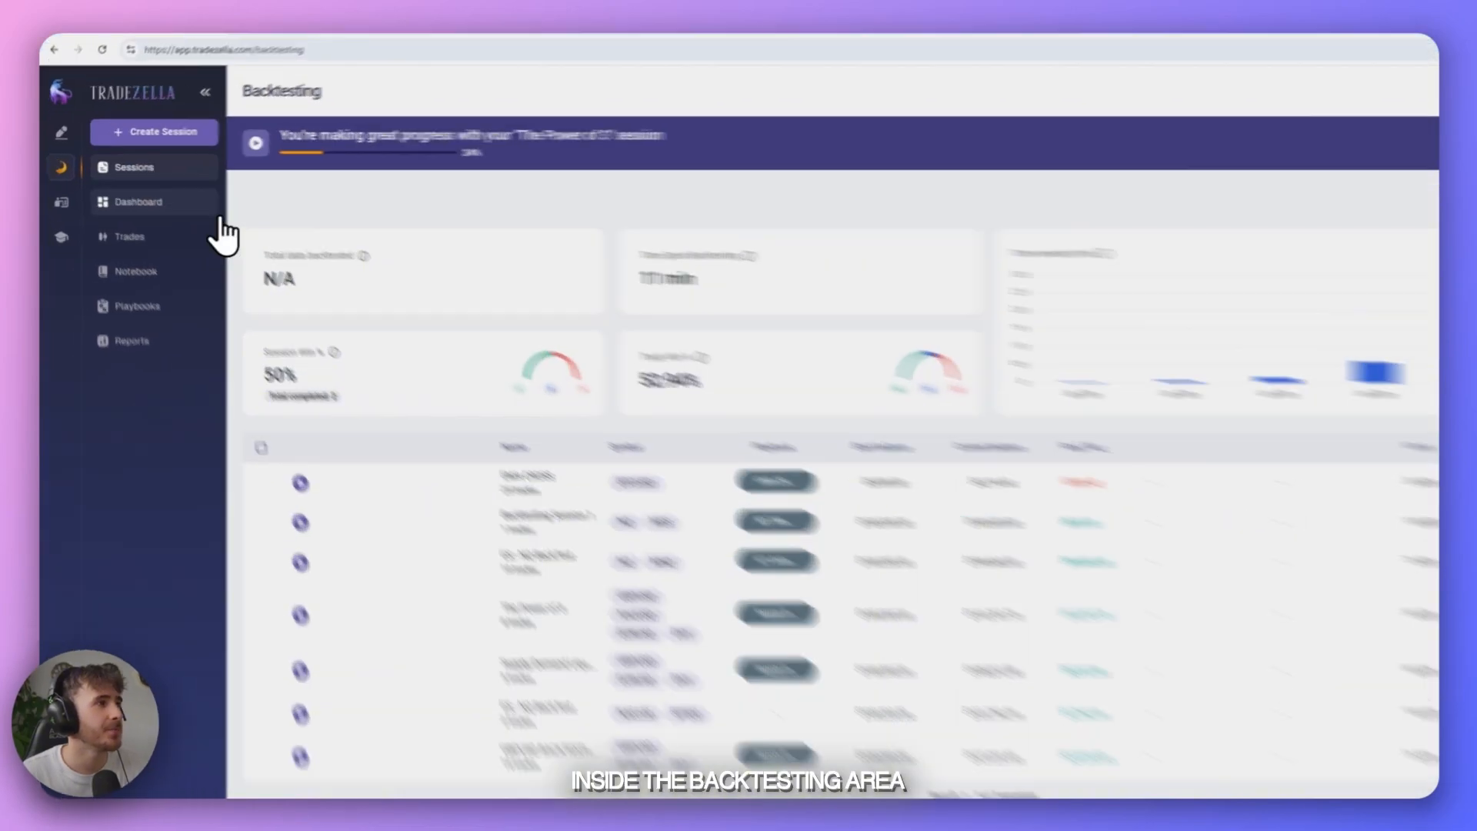
{"action": "left_click", "coordinate": [150, 194]}
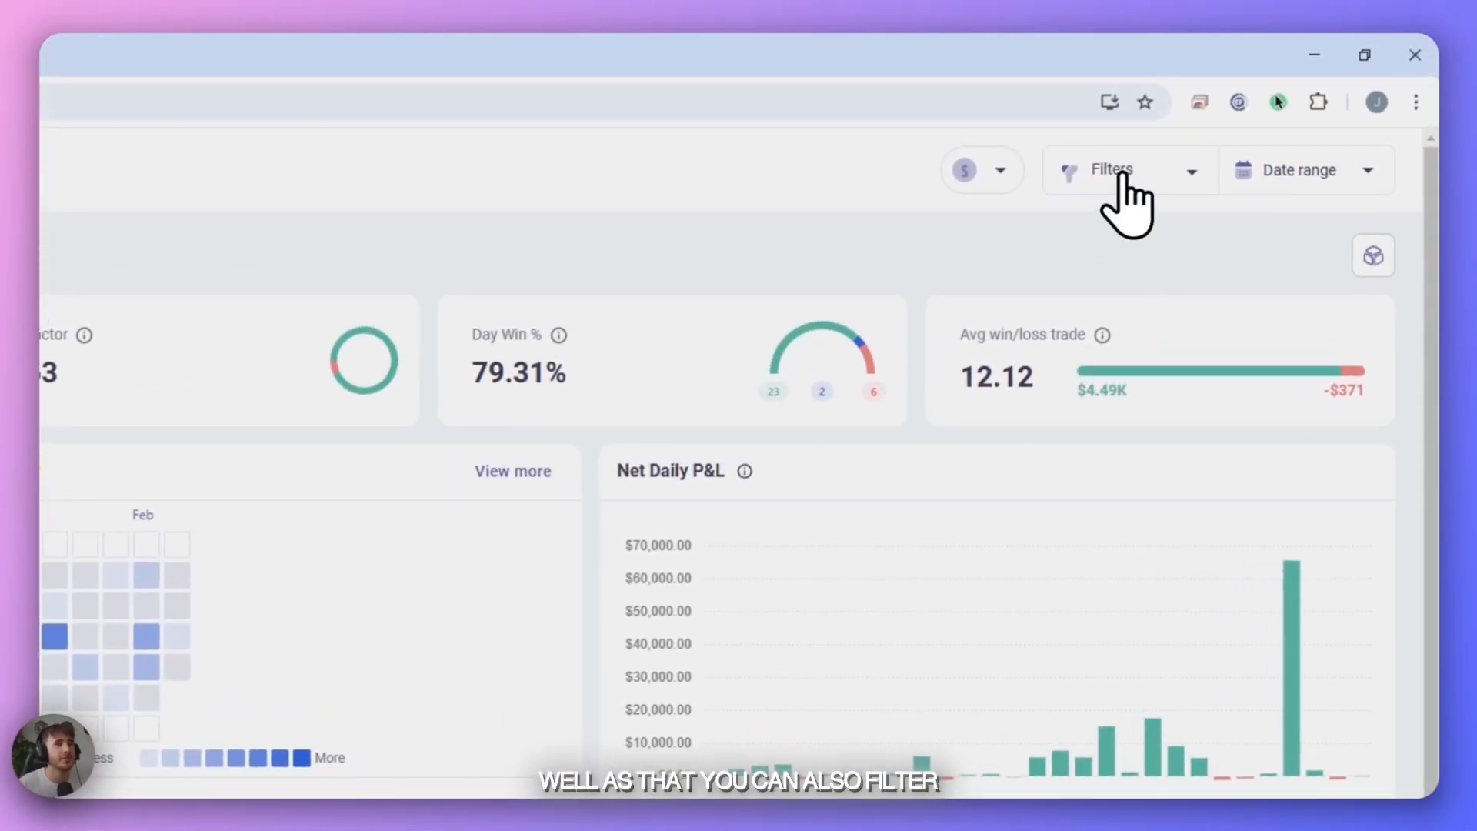
{"action": "left_click", "coordinate": [1121, 174]}
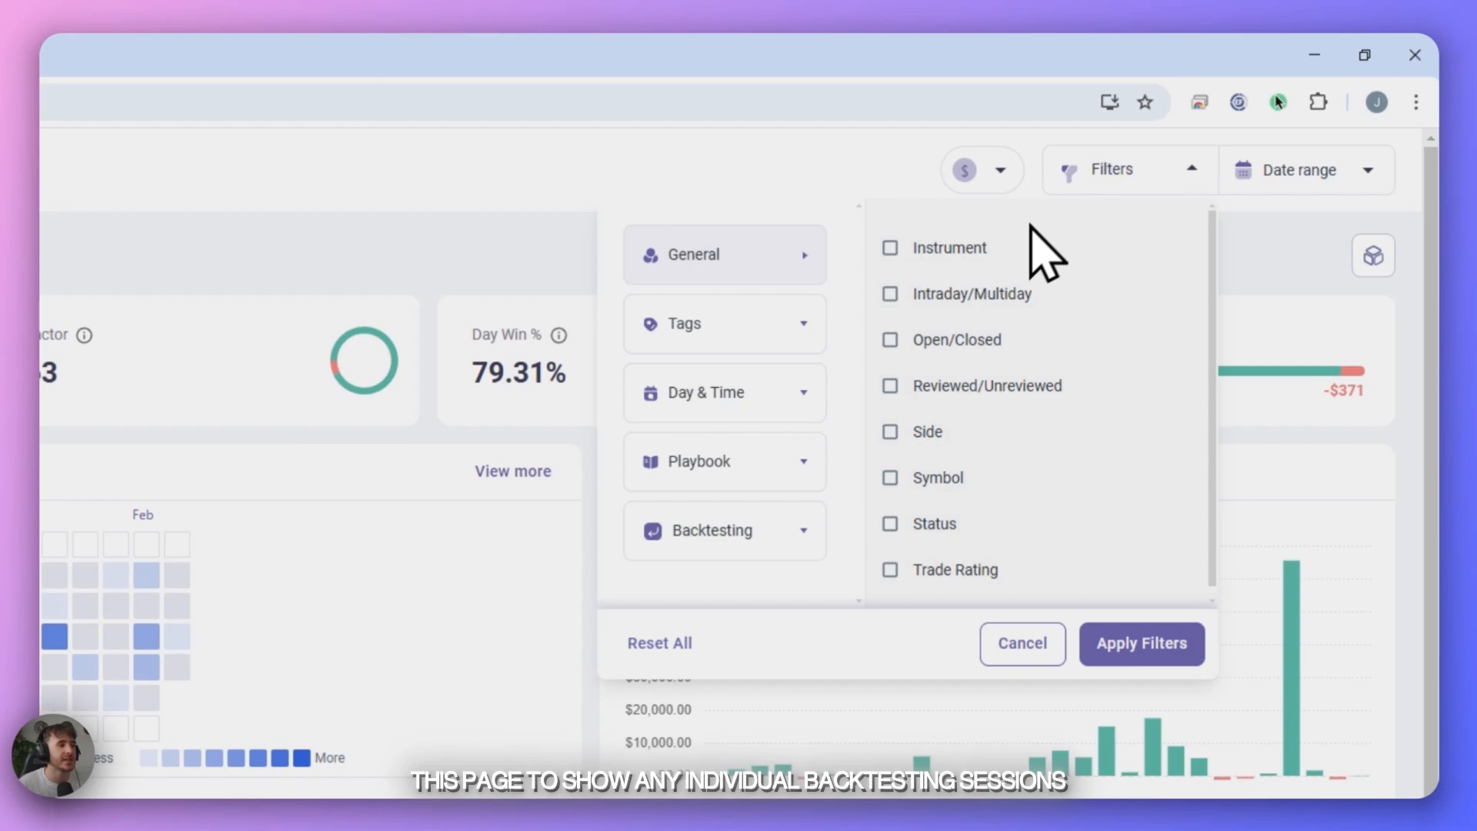
{"action": "left_click", "coordinate": [784, 531]}
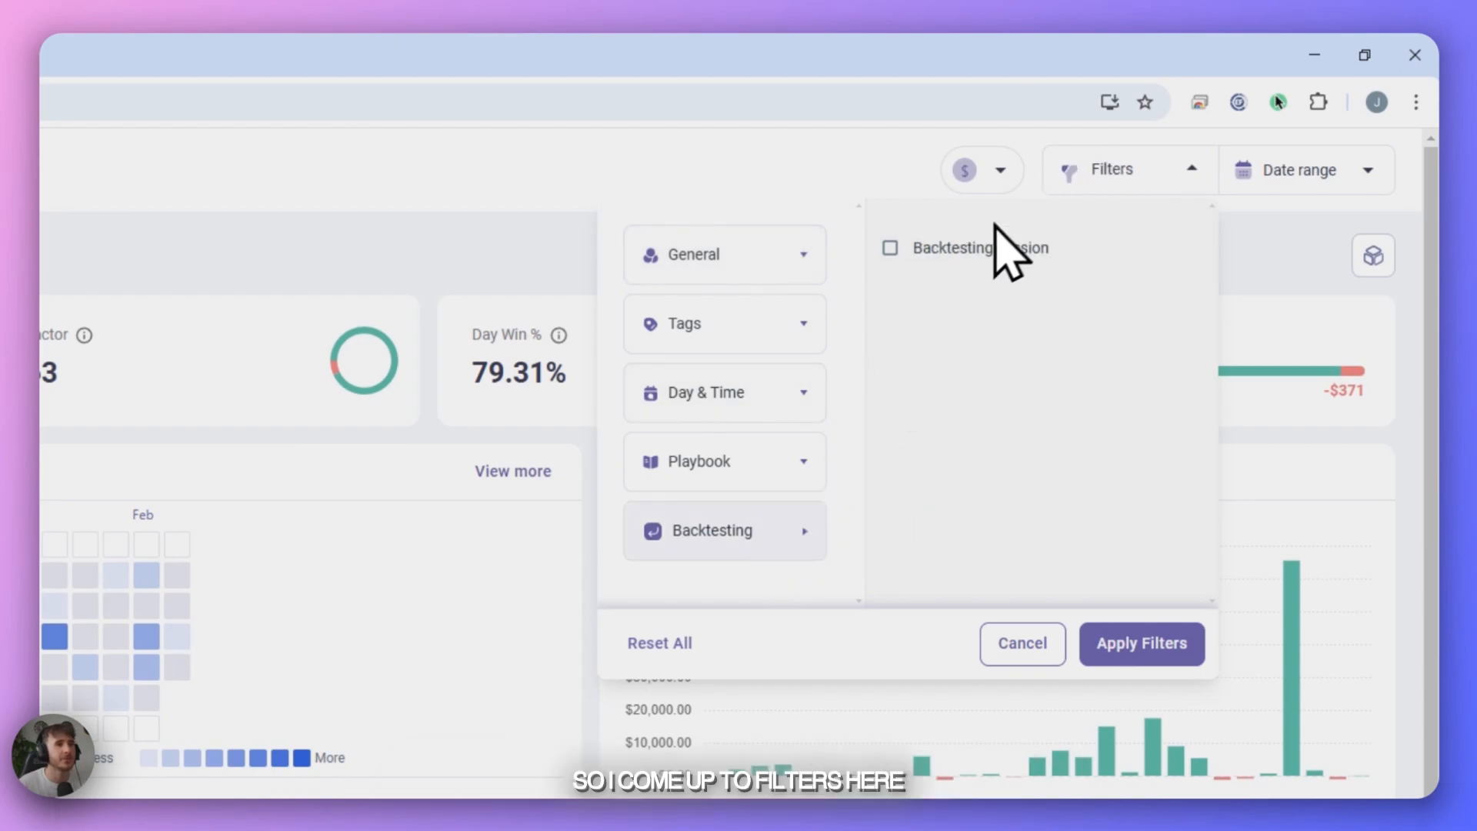
{"action": "left_click", "coordinate": [891, 249]}
{"action": "left_click", "coordinate": [992, 307]}
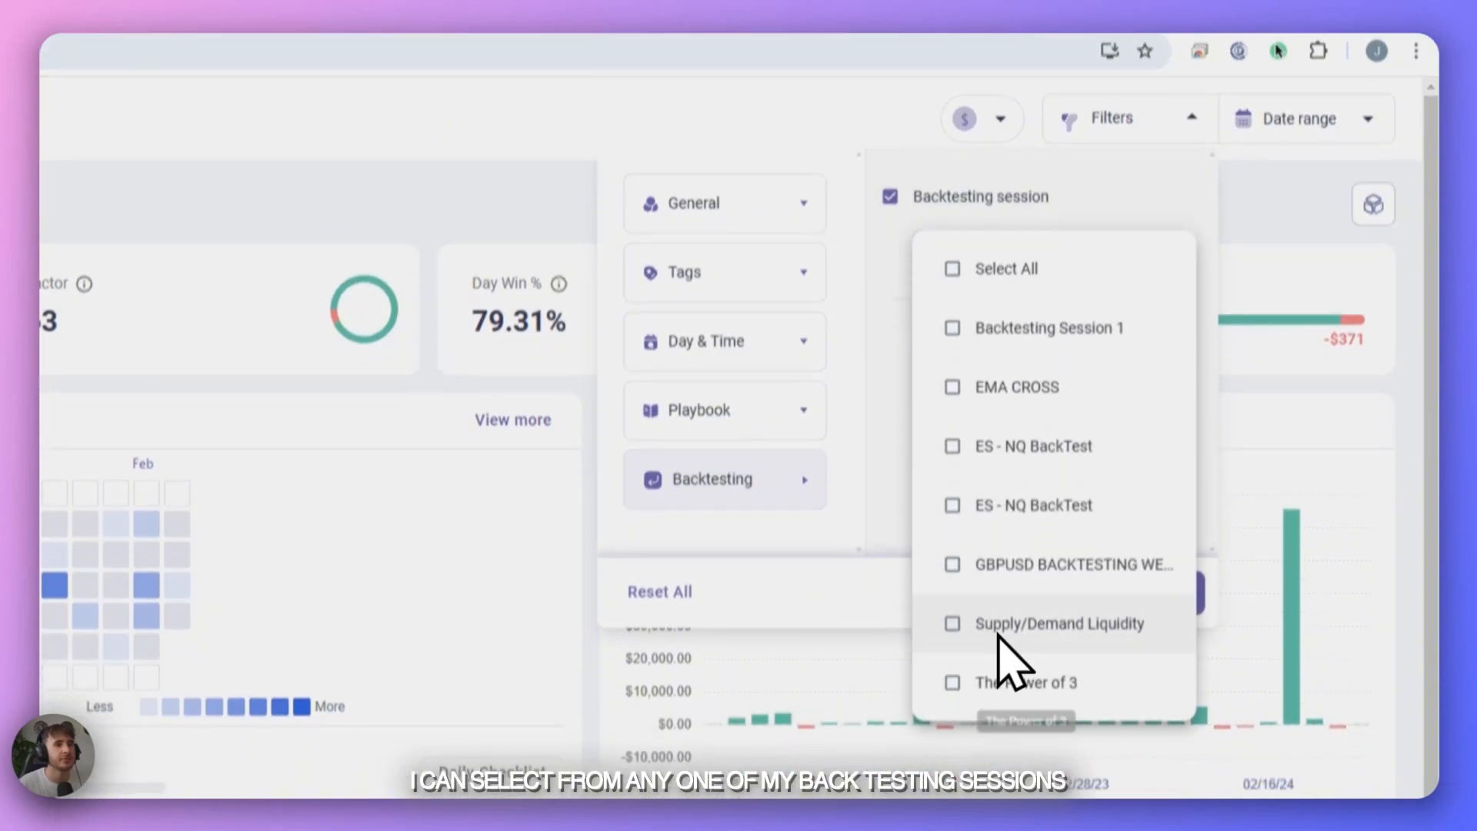
{"action": "left_click", "coordinate": [844, 483]}
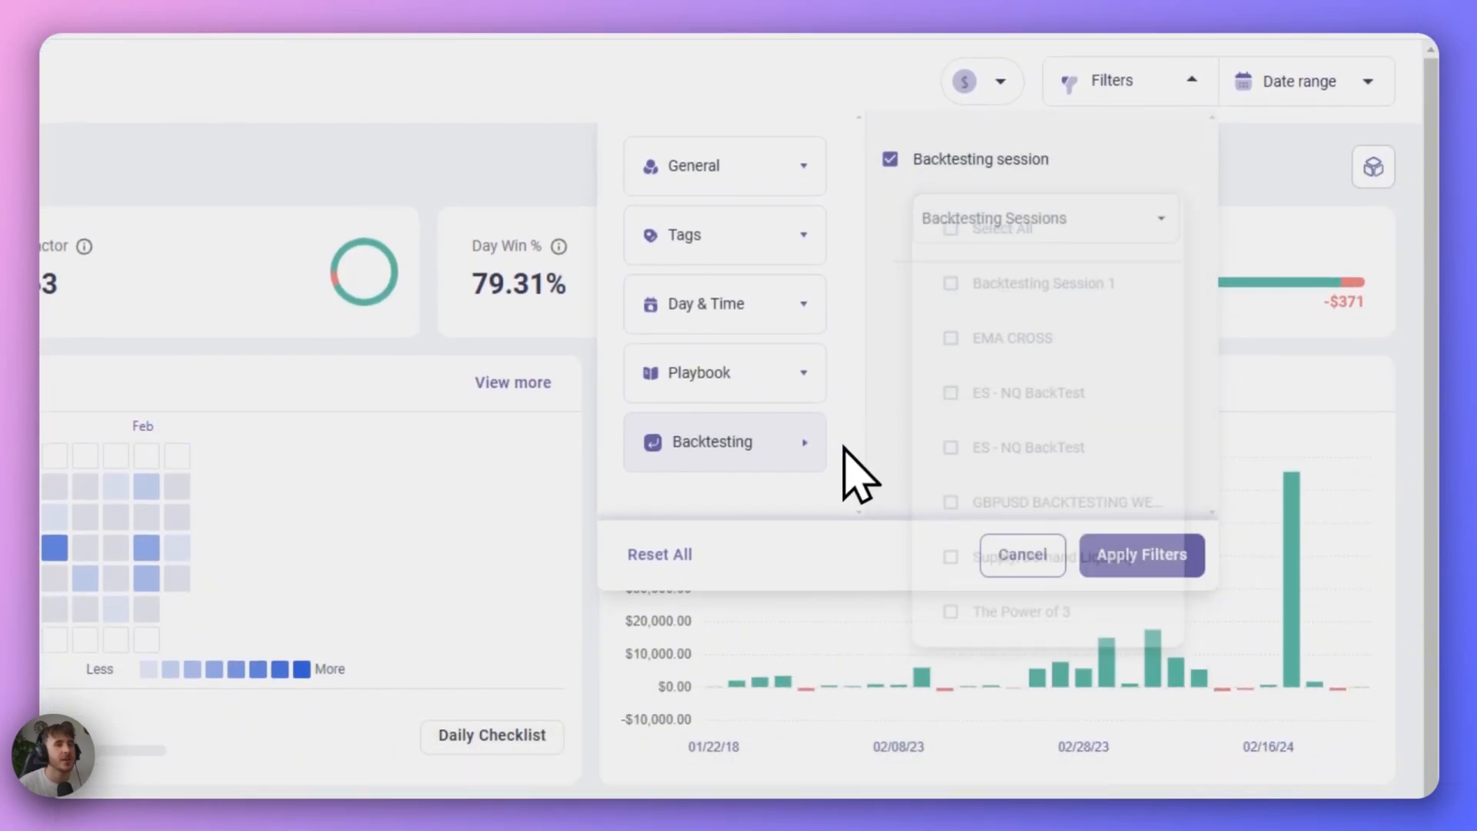
- Look through the Playbook, Day & Time, Tags and General filter categories of the backtesting dashboard
{"action": "left_click", "coordinate": [765, 370]}
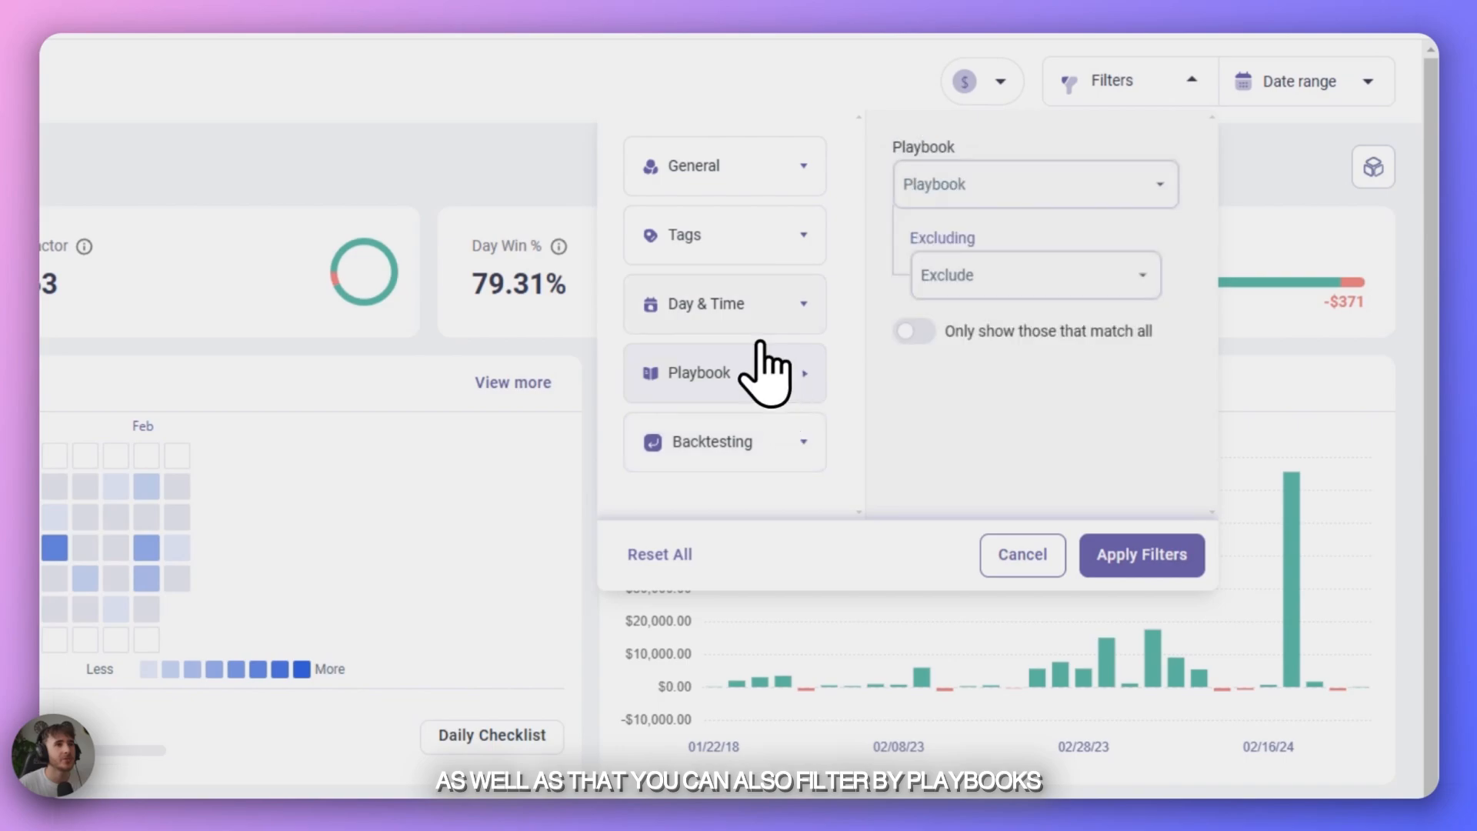
{"action": "left_click", "coordinate": [758, 307]}
{"action": "left_click", "coordinate": [758, 237]}
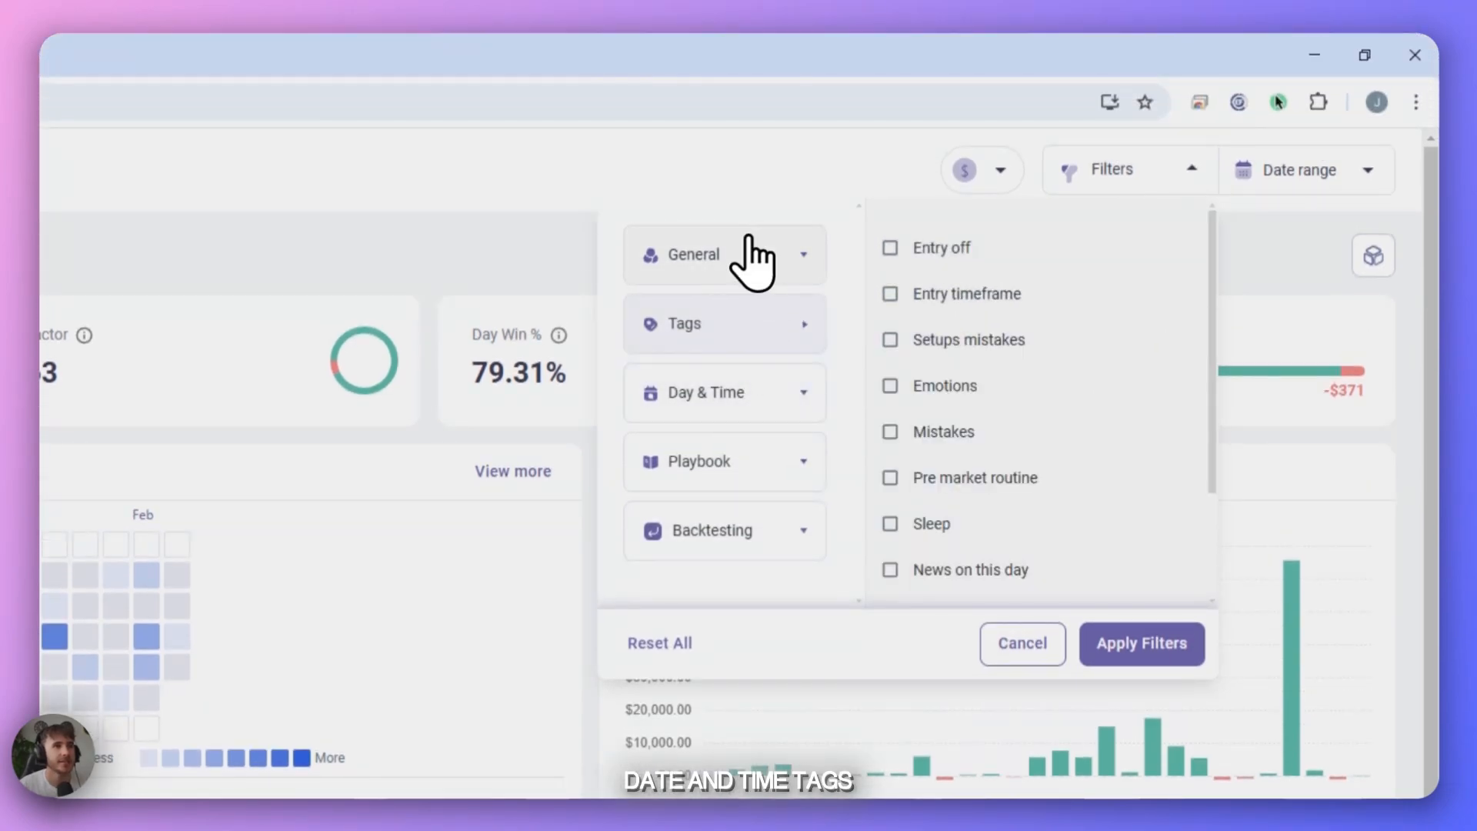
{"action": "left_click", "coordinate": [747, 266]}
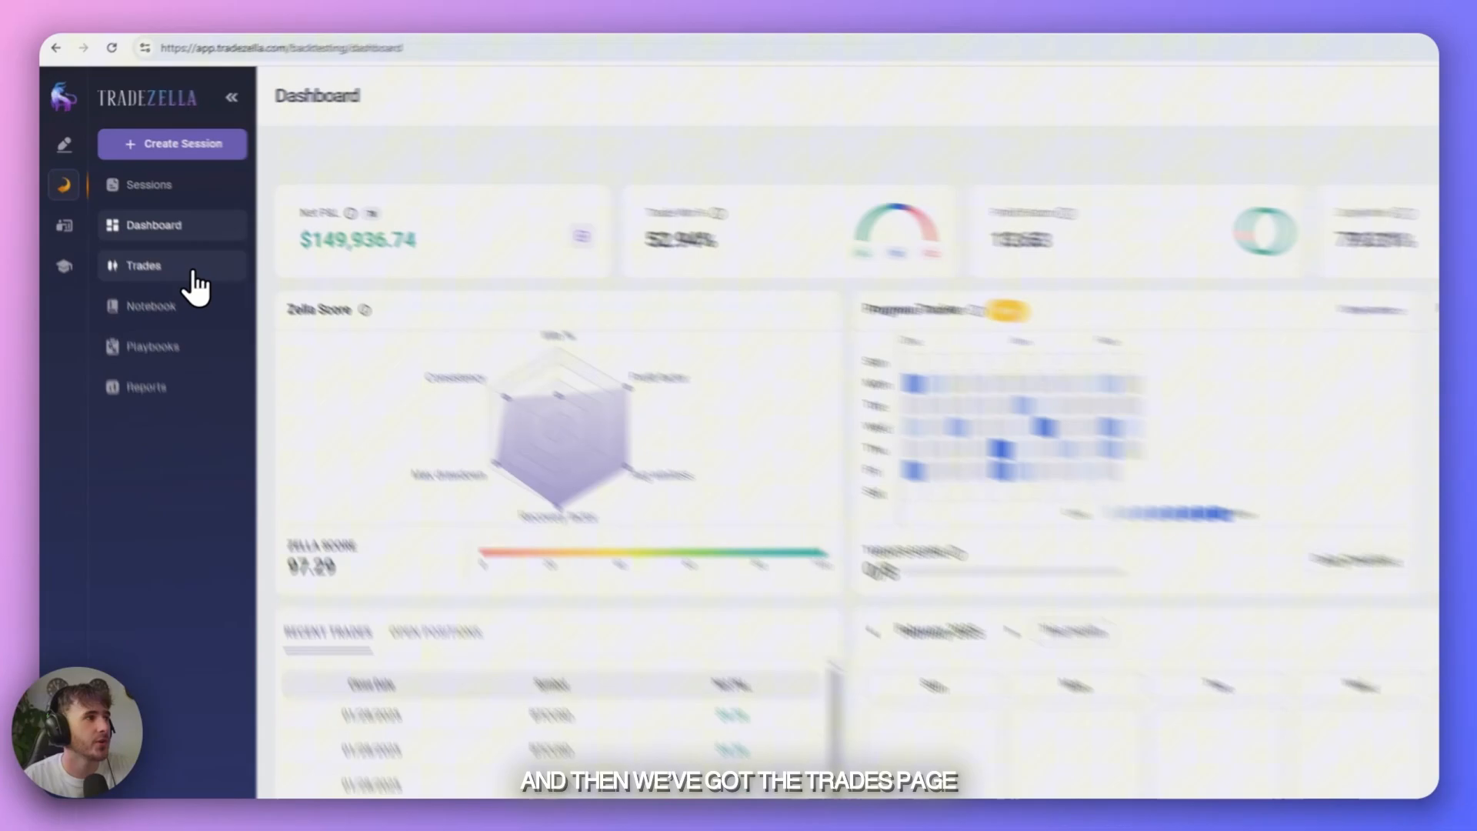
- Browse the backtesting trade log and open a winning BTCUSD trade to review its stats, tags and notes
{"action": "left_click", "coordinate": [110, 220]}
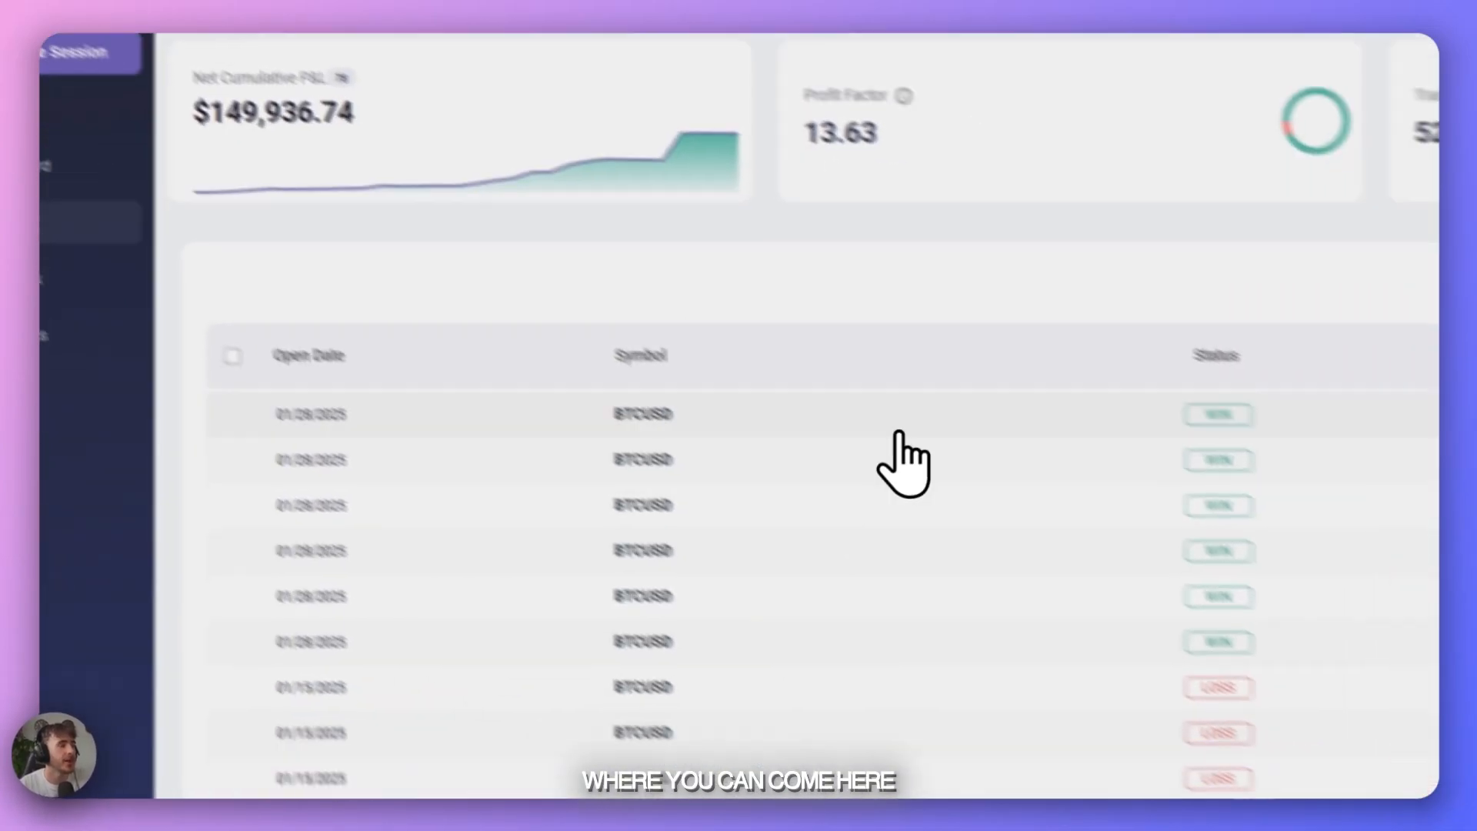
{"action": "scroll", "coordinate": [584, 462], "scroll_direction": "down", "scroll_amount": 10}
{"action": "scroll", "coordinate": [605, 524], "scroll_direction": "up", "scroll_amount": 3}
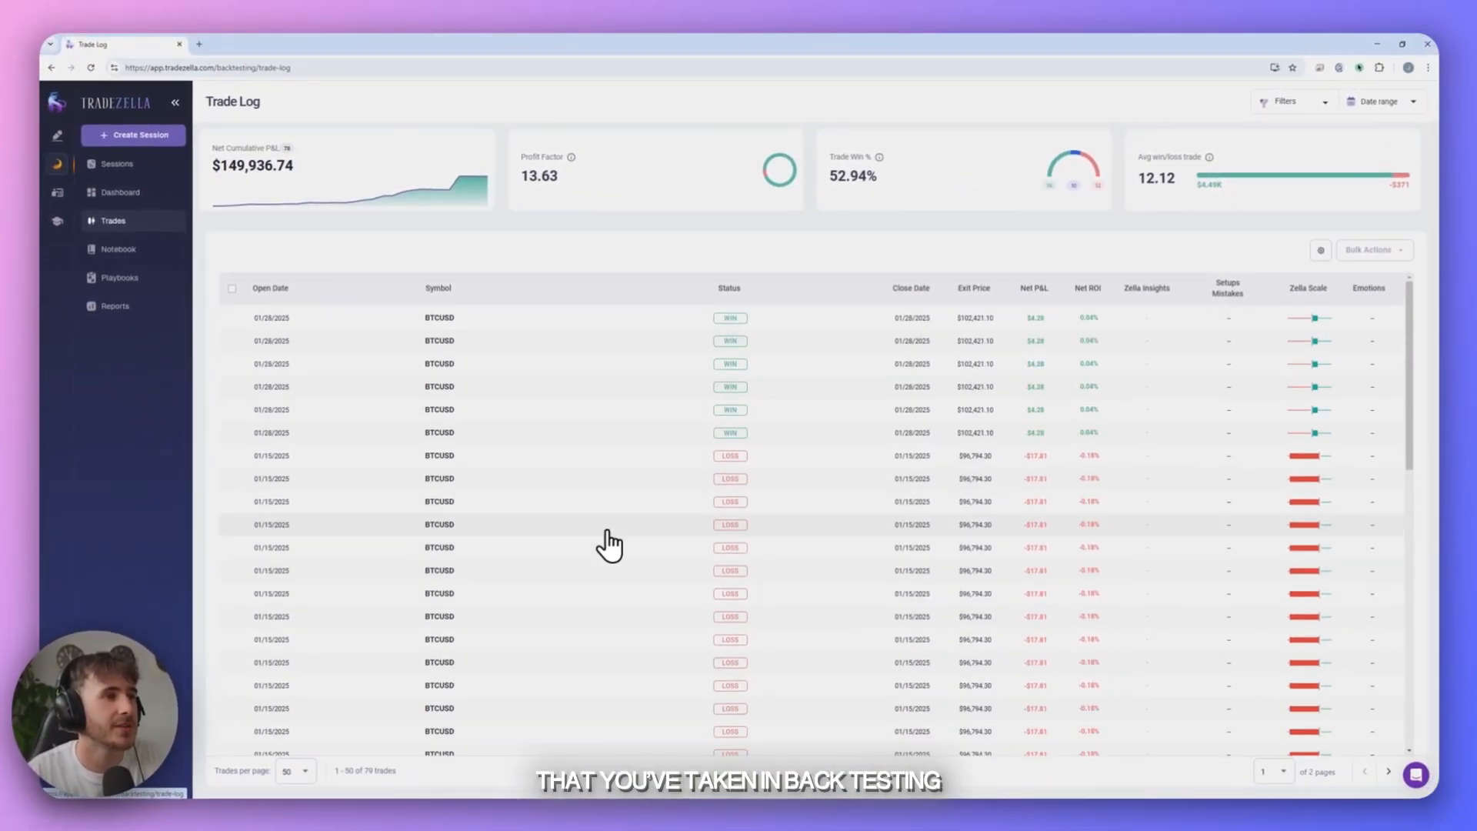
{"action": "left_click", "coordinate": [563, 358]}
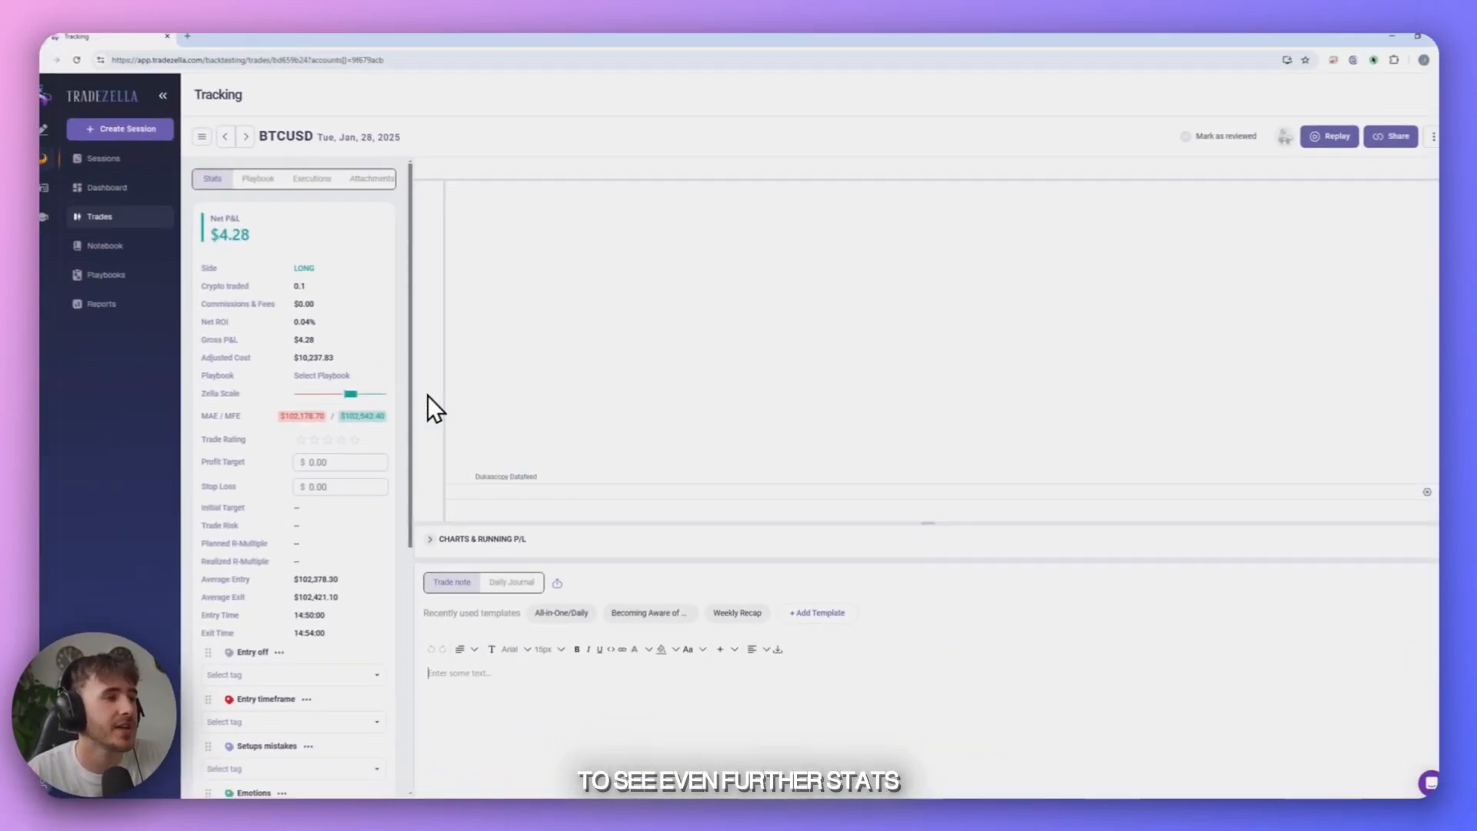
{"action": "scroll", "coordinate": [330, 643], "scroll_direction": "down", "scroll_amount": 3}
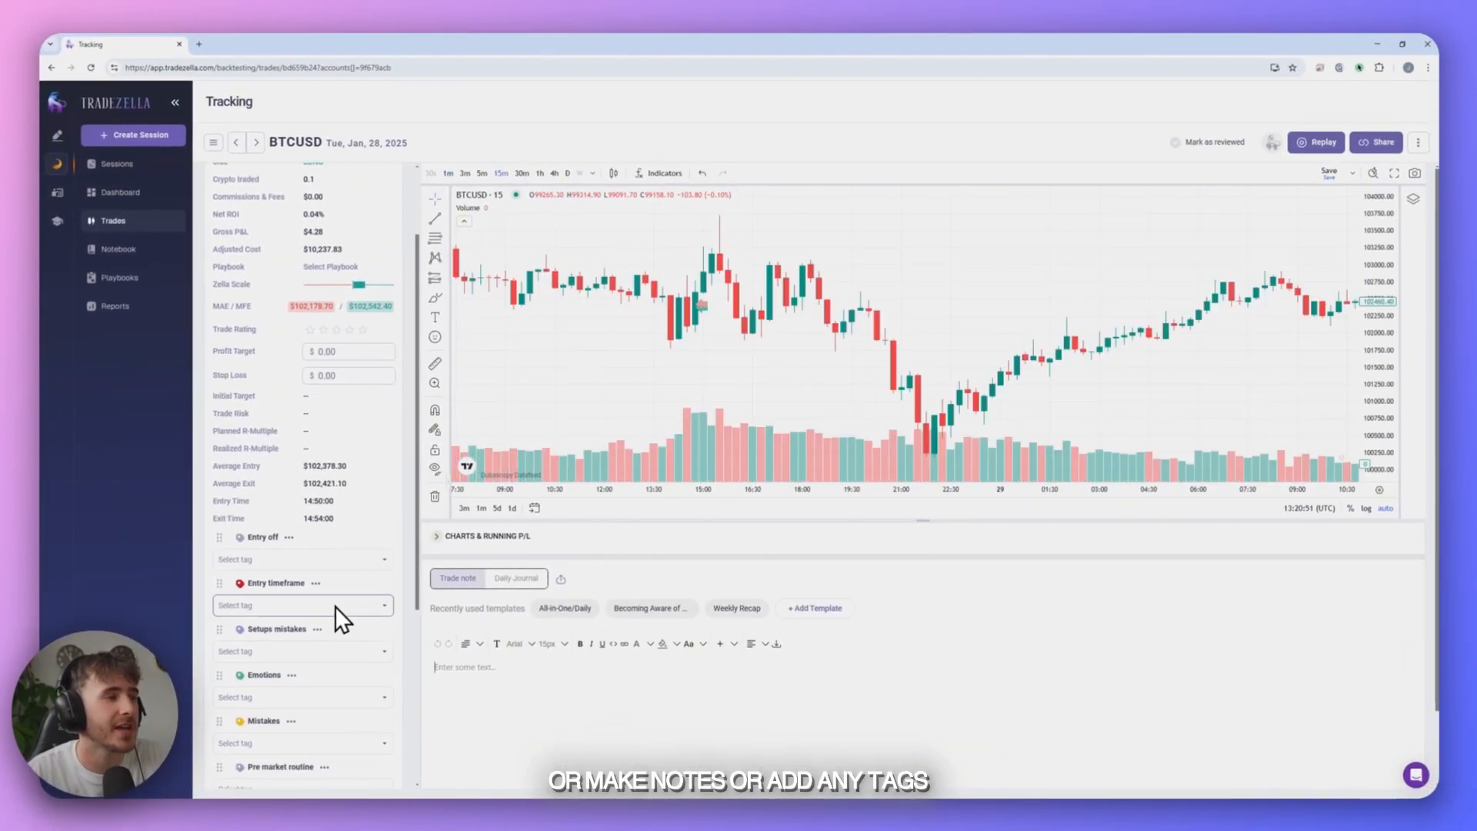
{"action": "scroll", "coordinate": [354, 547], "scroll_direction": "up", "scroll_amount": 2}
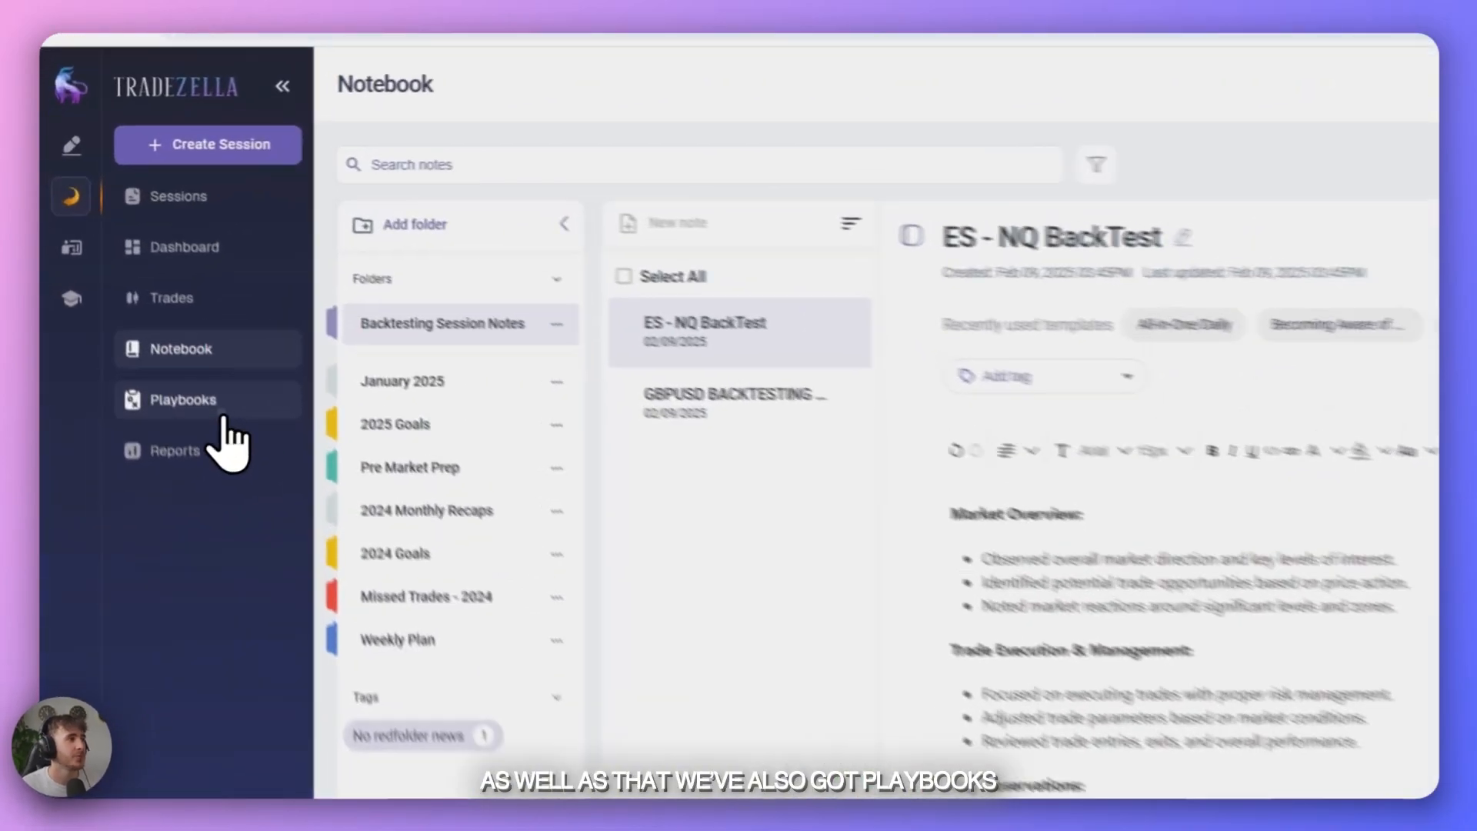
- View the backtesting playbooks and the overview of overall stats in the backtesting reports
{"action": "left_click", "coordinate": [119, 278]}
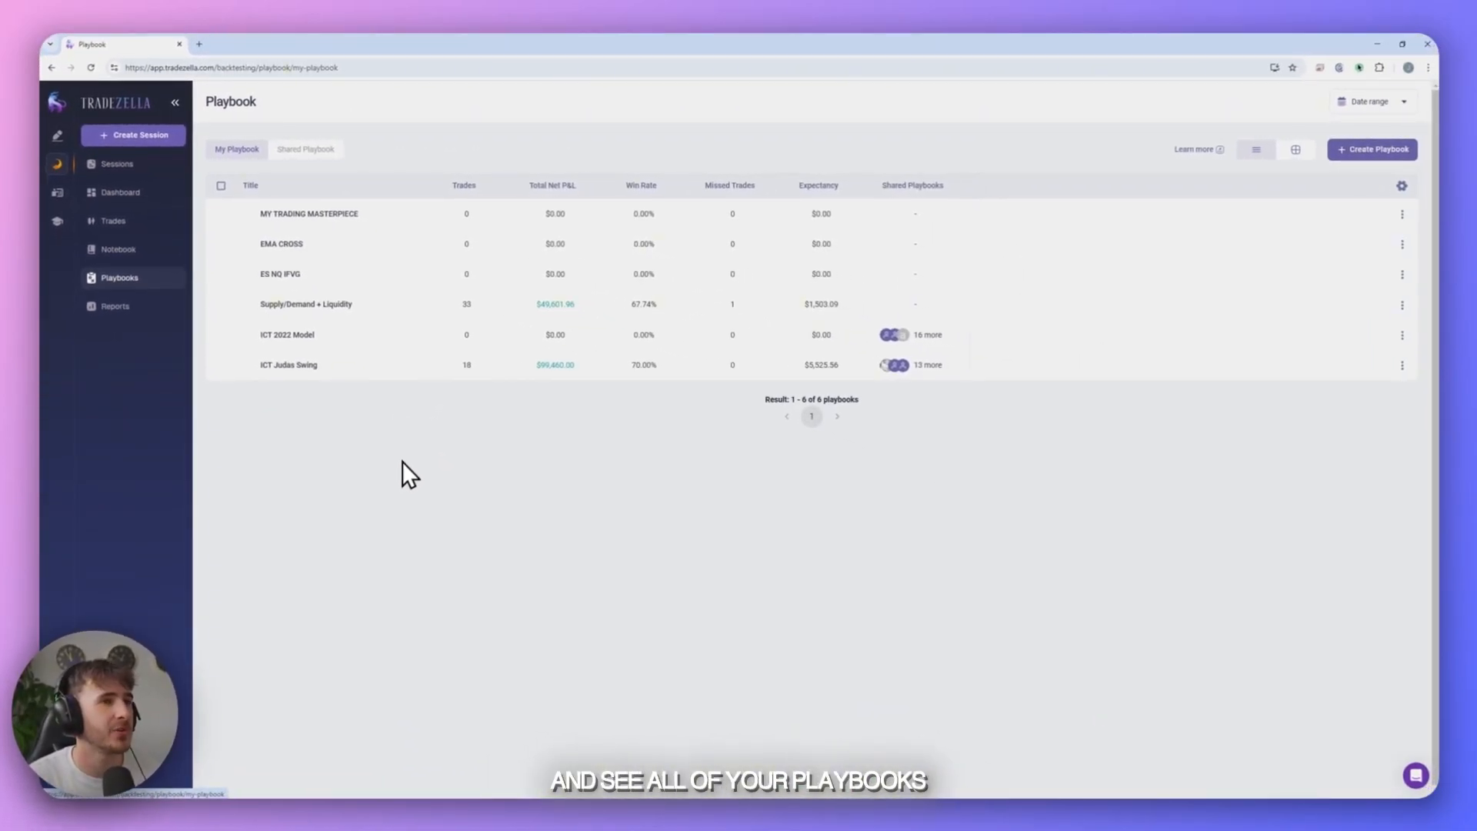
{"action": "left_click", "coordinate": [116, 307]}
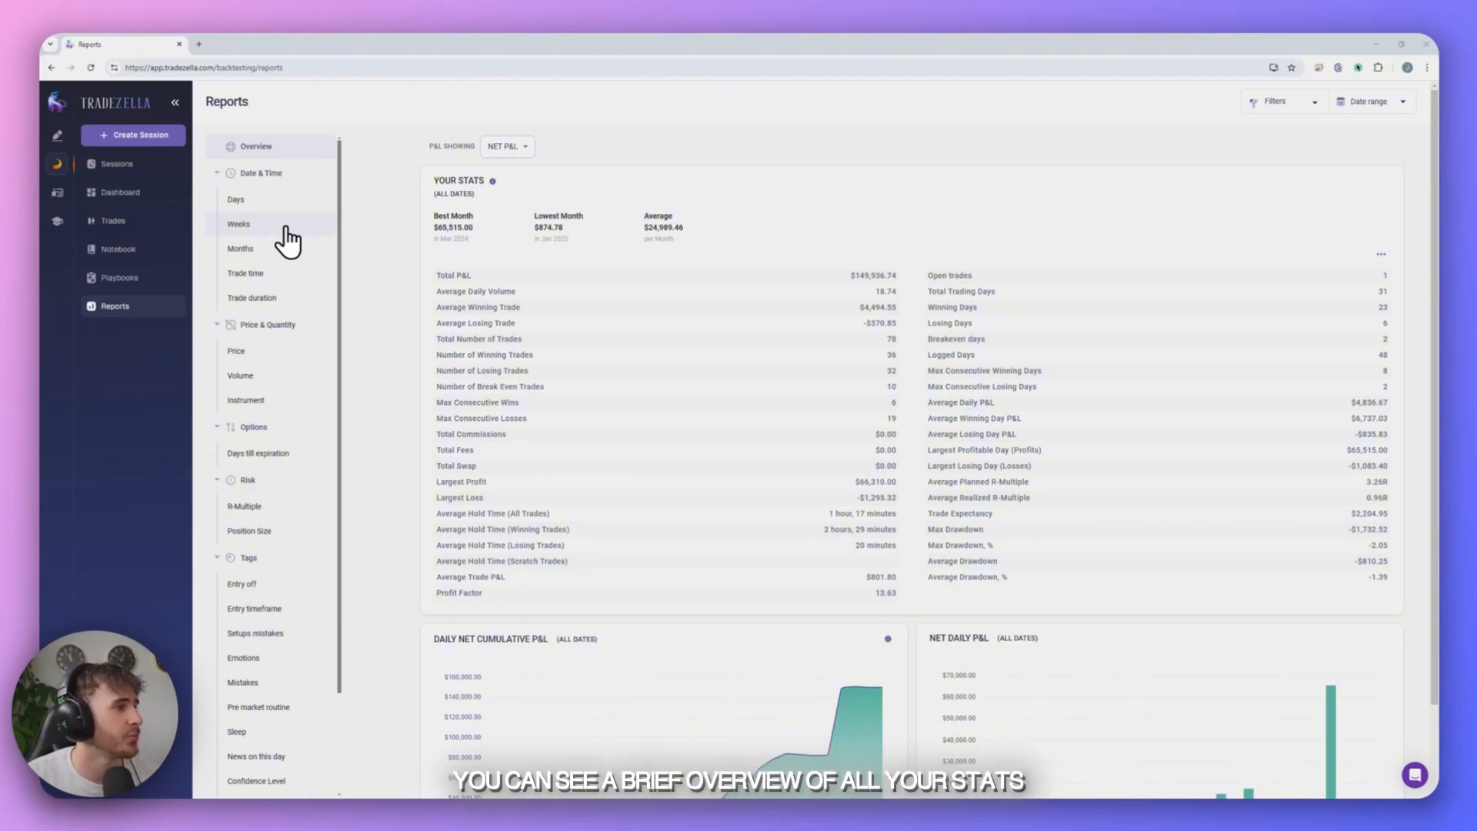
{"action": "left_click", "coordinate": [252, 146]}
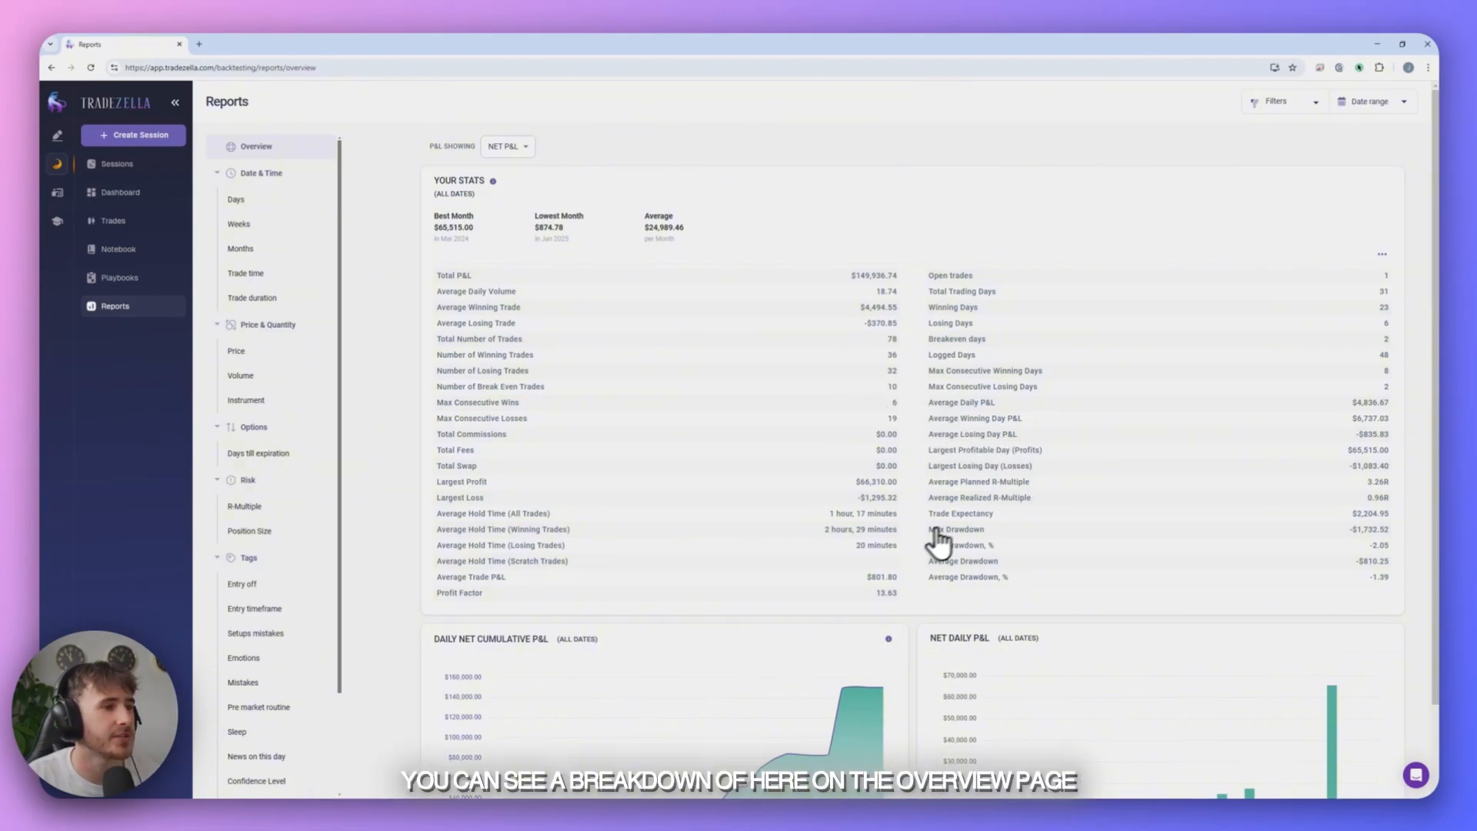
- Examine the date and time reports for days, weeks, months, trade time and trade duration
{"action": "left_click", "coordinate": [293, 205]}
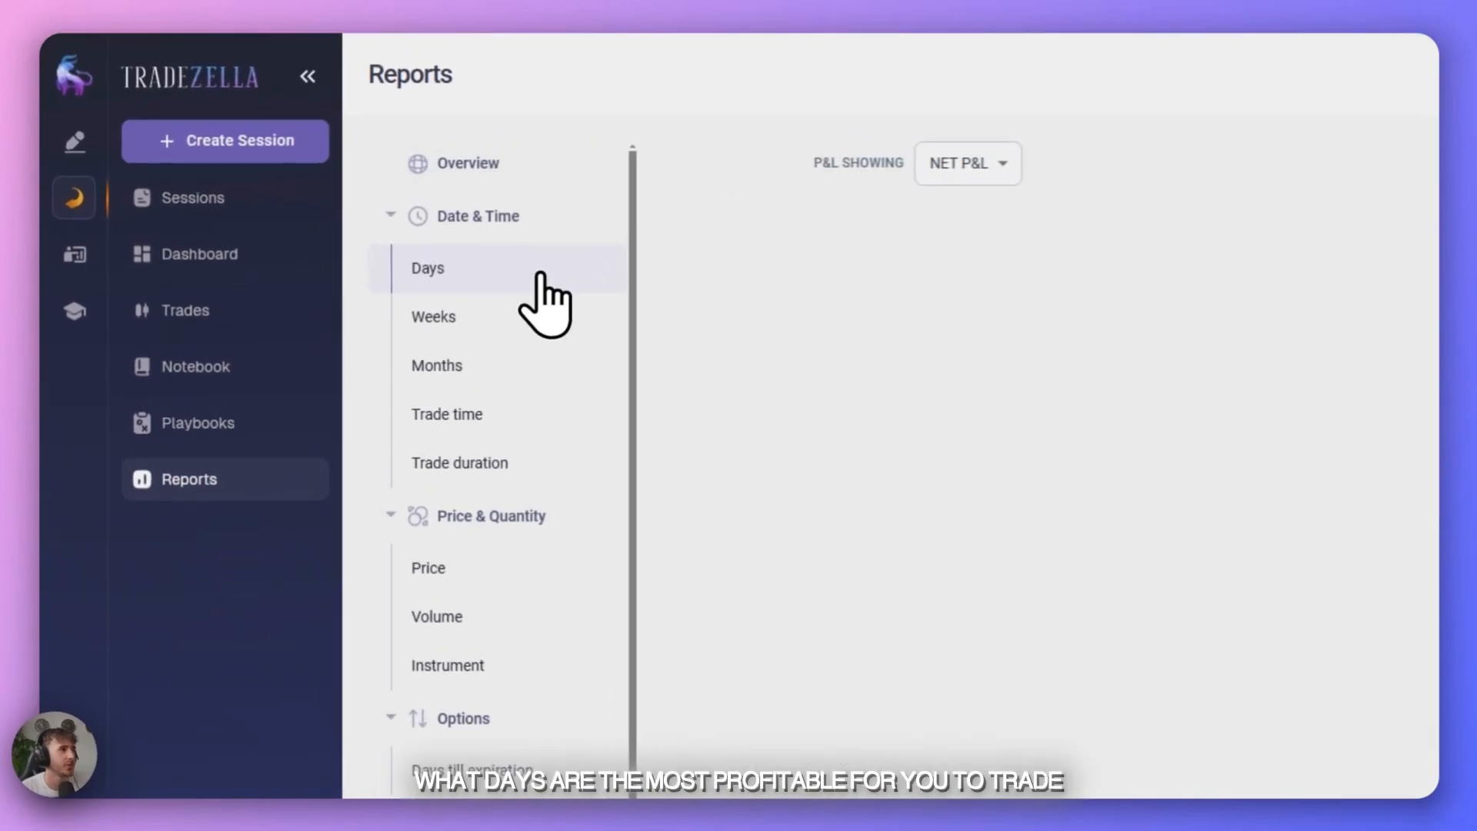
{"action": "left_click", "coordinate": [533, 318]}
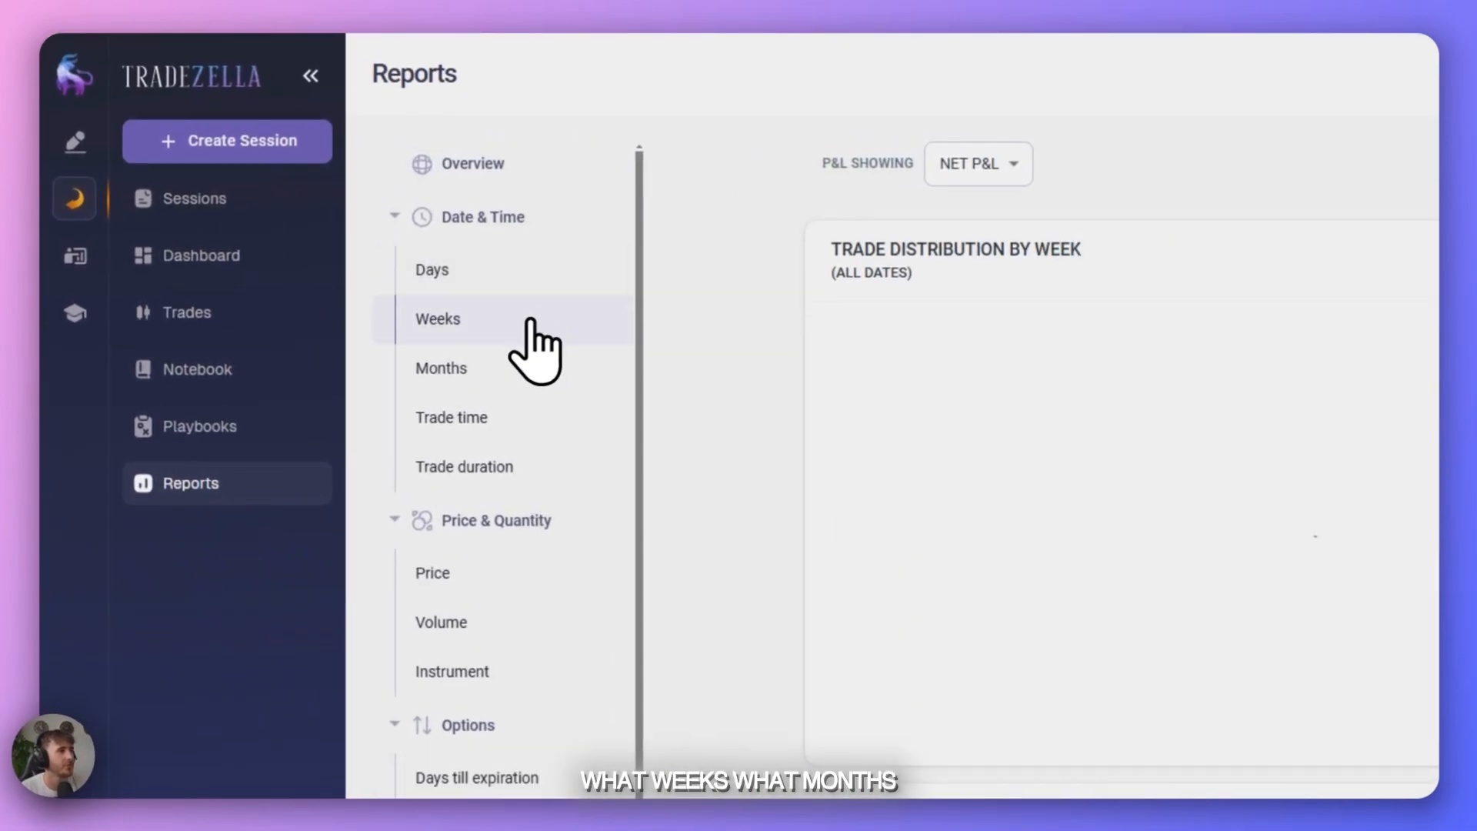
{"action": "left_click", "coordinate": [511, 369]}
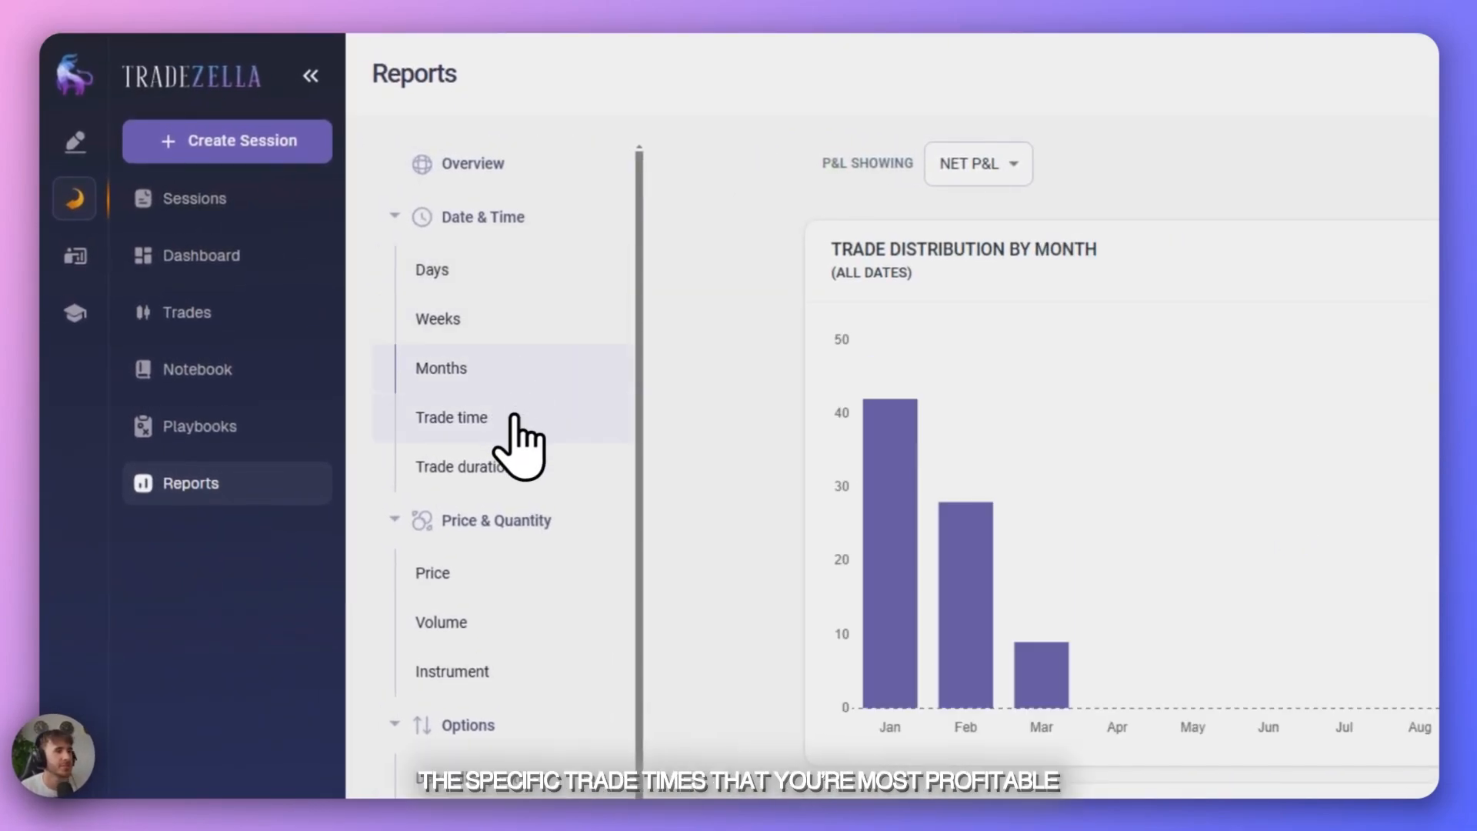
{"action": "left_click", "coordinate": [514, 419]}
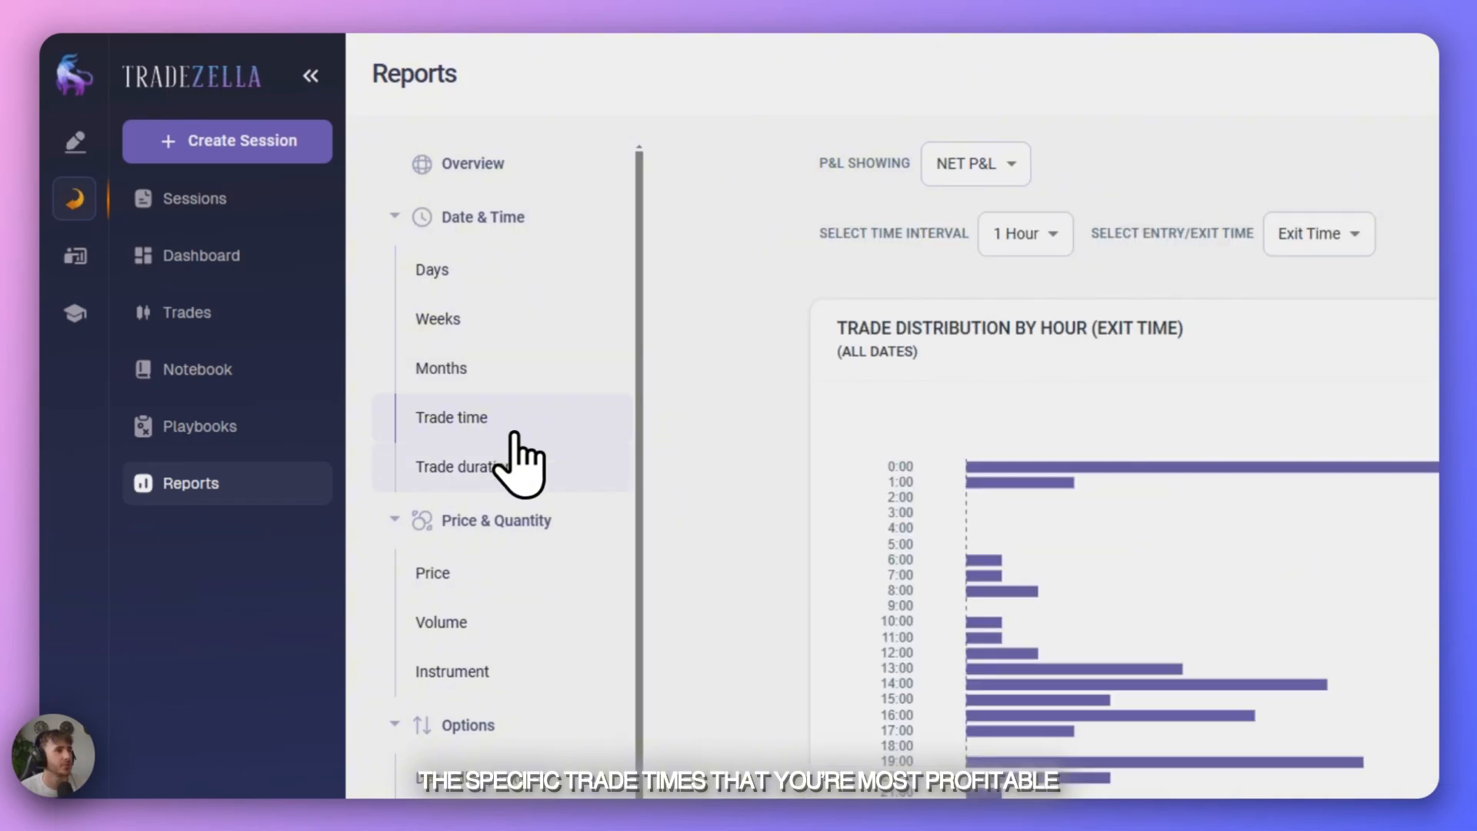
{"action": "left_click", "coordinate": [512, 470]}
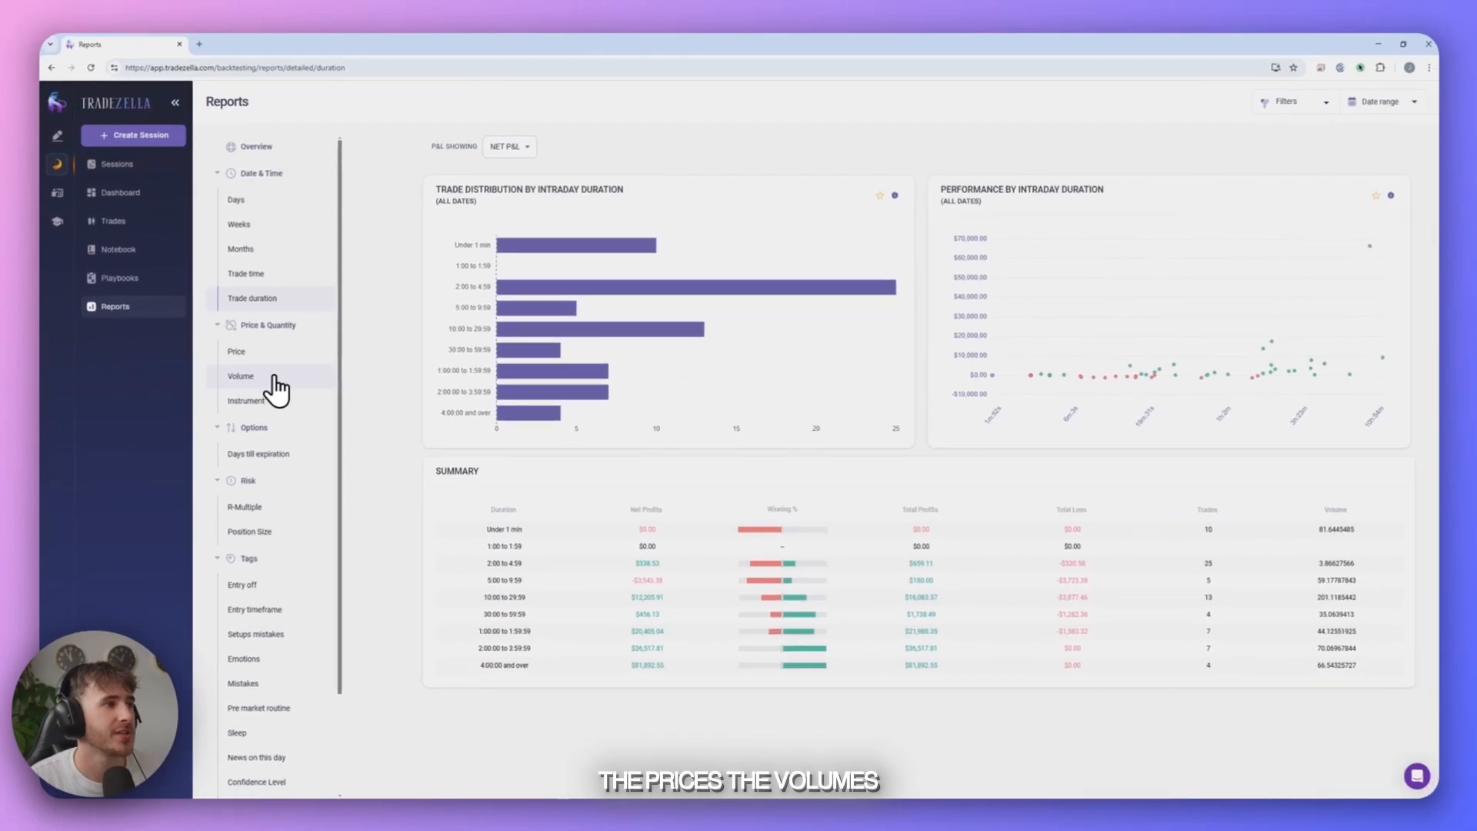
- Examine the report by instrument and the tag report for Entry off
{"action": "left_click", "coordinate": [274, 408]}
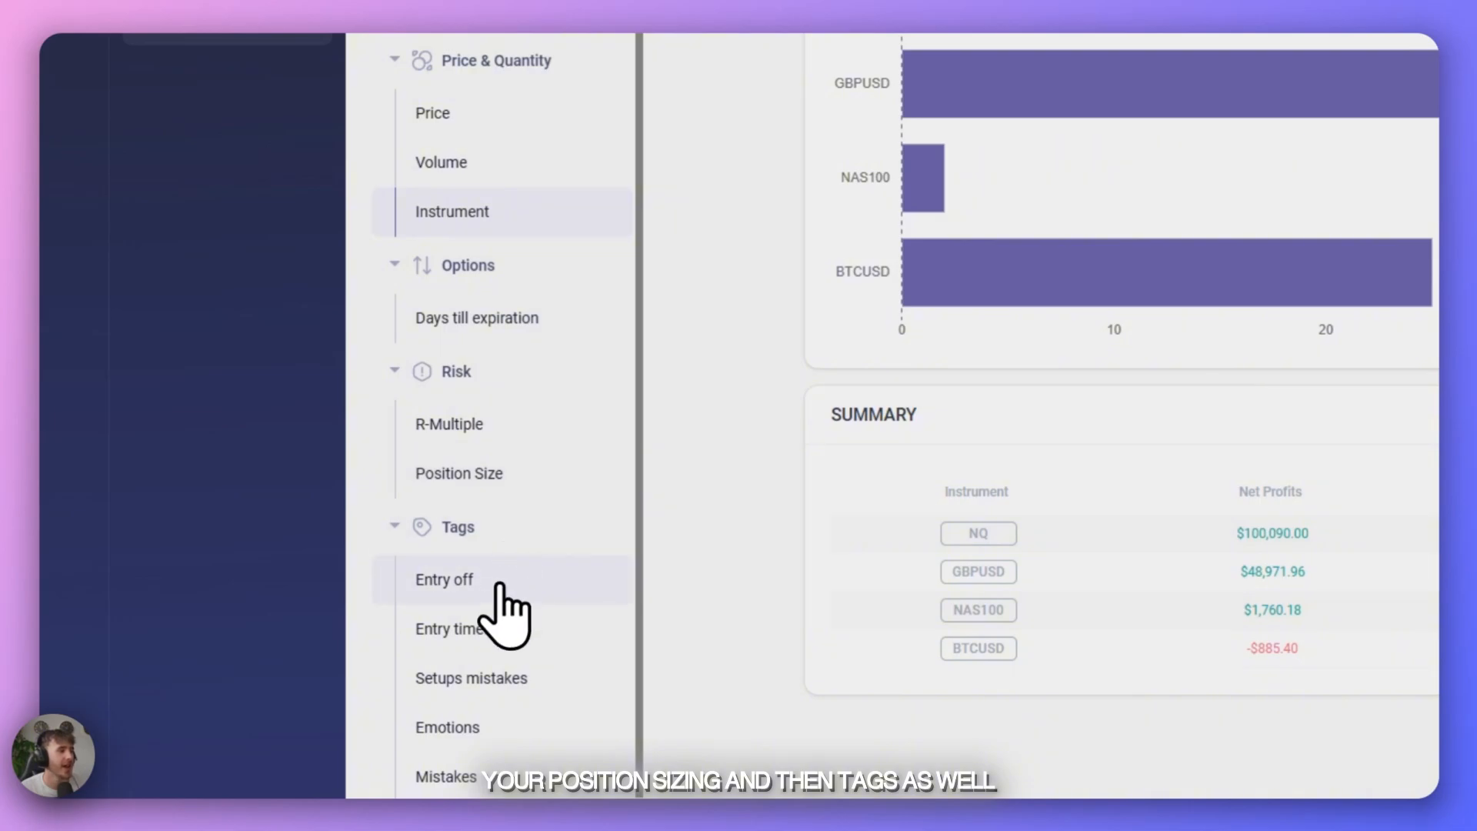
{"action": "scroll", "coordinate": [508, 585], "scroll_direction": "down", "scroll_amount": 3}
{"action": "left_click", "coordinate": [496, 365]}
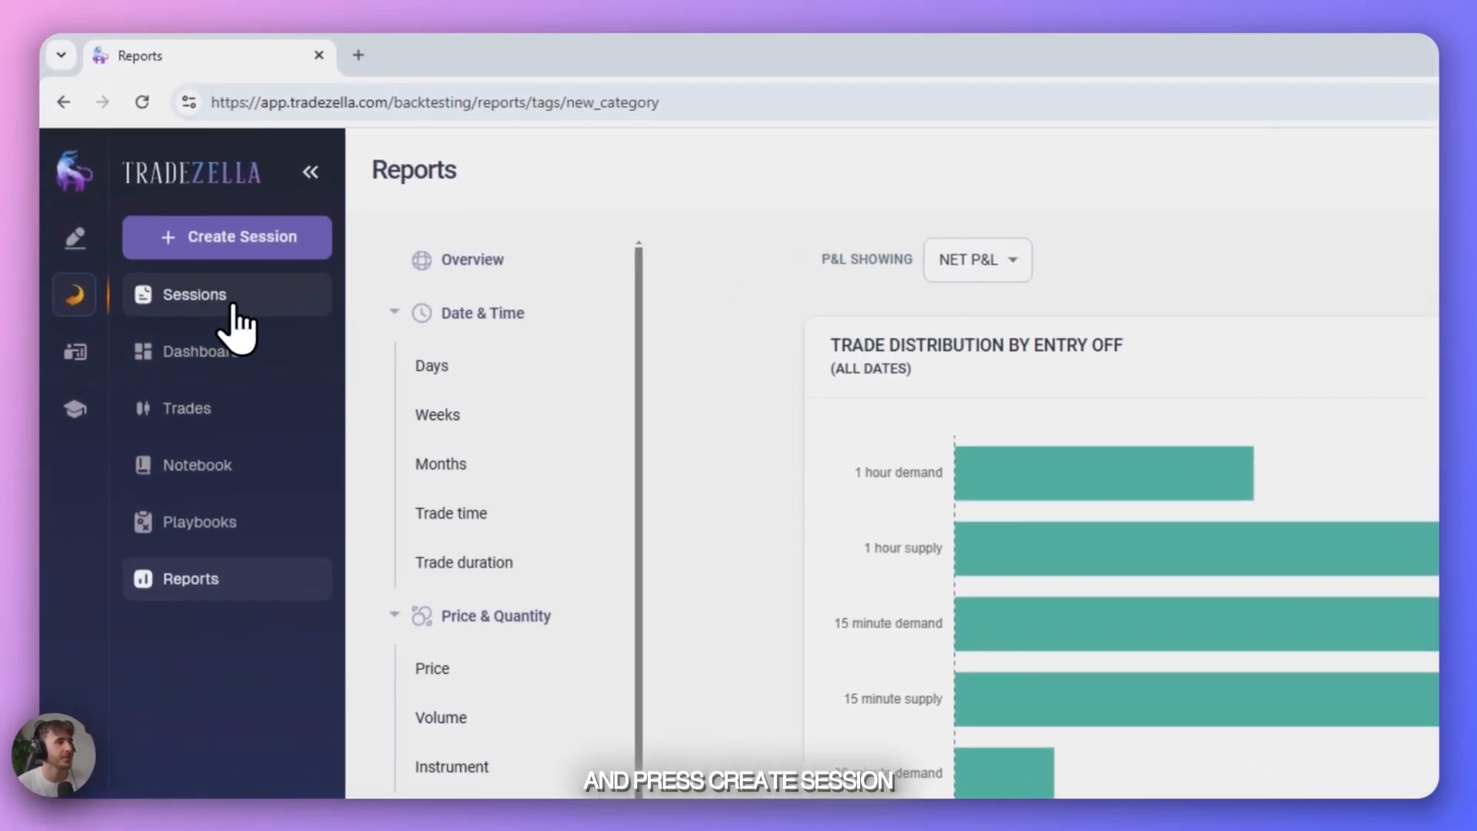
- Start a new backtesting session named "Our First Backtesting Session" and connect it to the MY TRADING MASTERPIECE playbook
{"action": "left_click", "coordinate": [135, 170]}
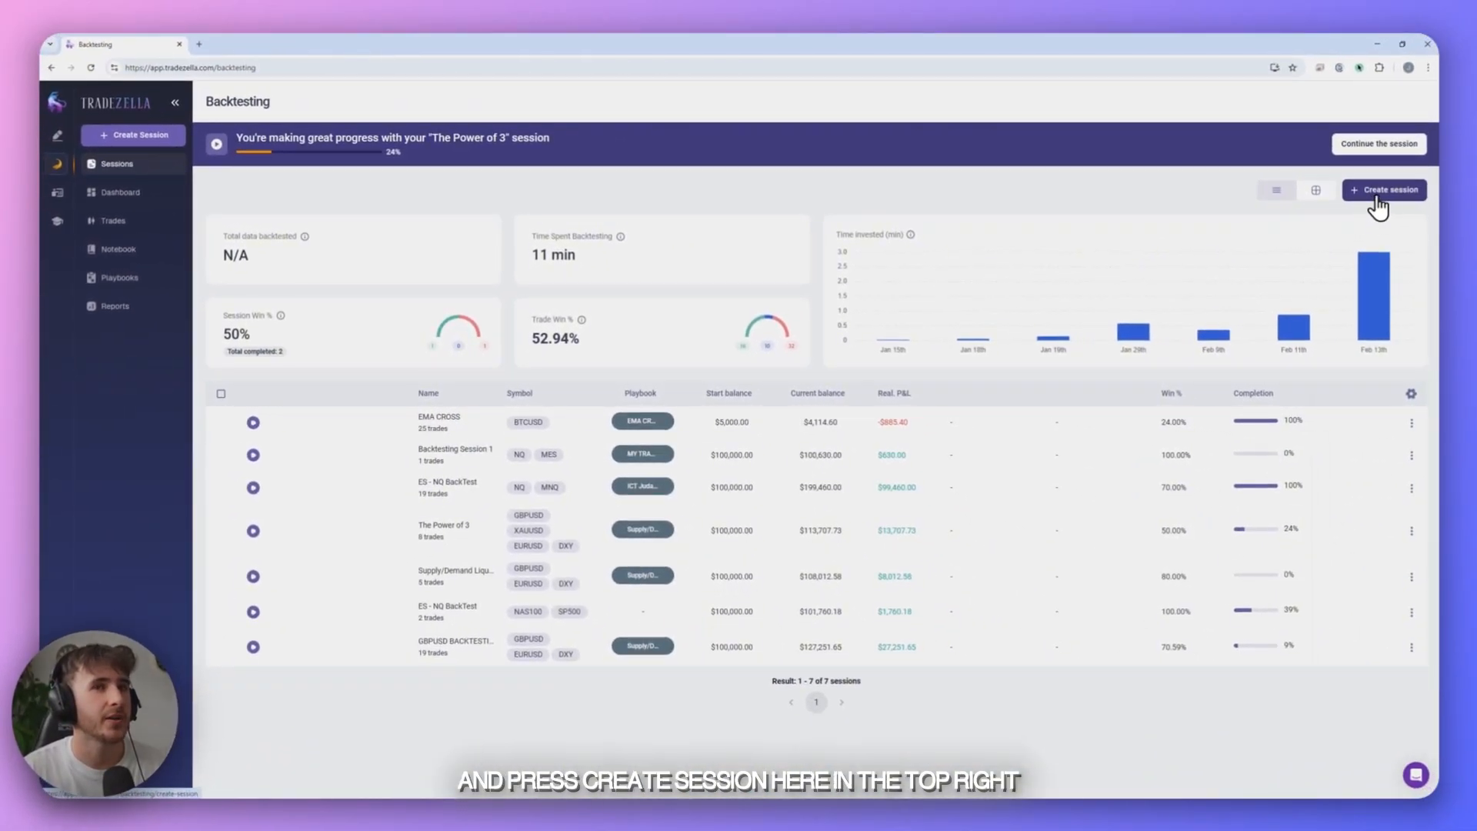
{"action": "left_click", "coordinate": [1378, 201]}
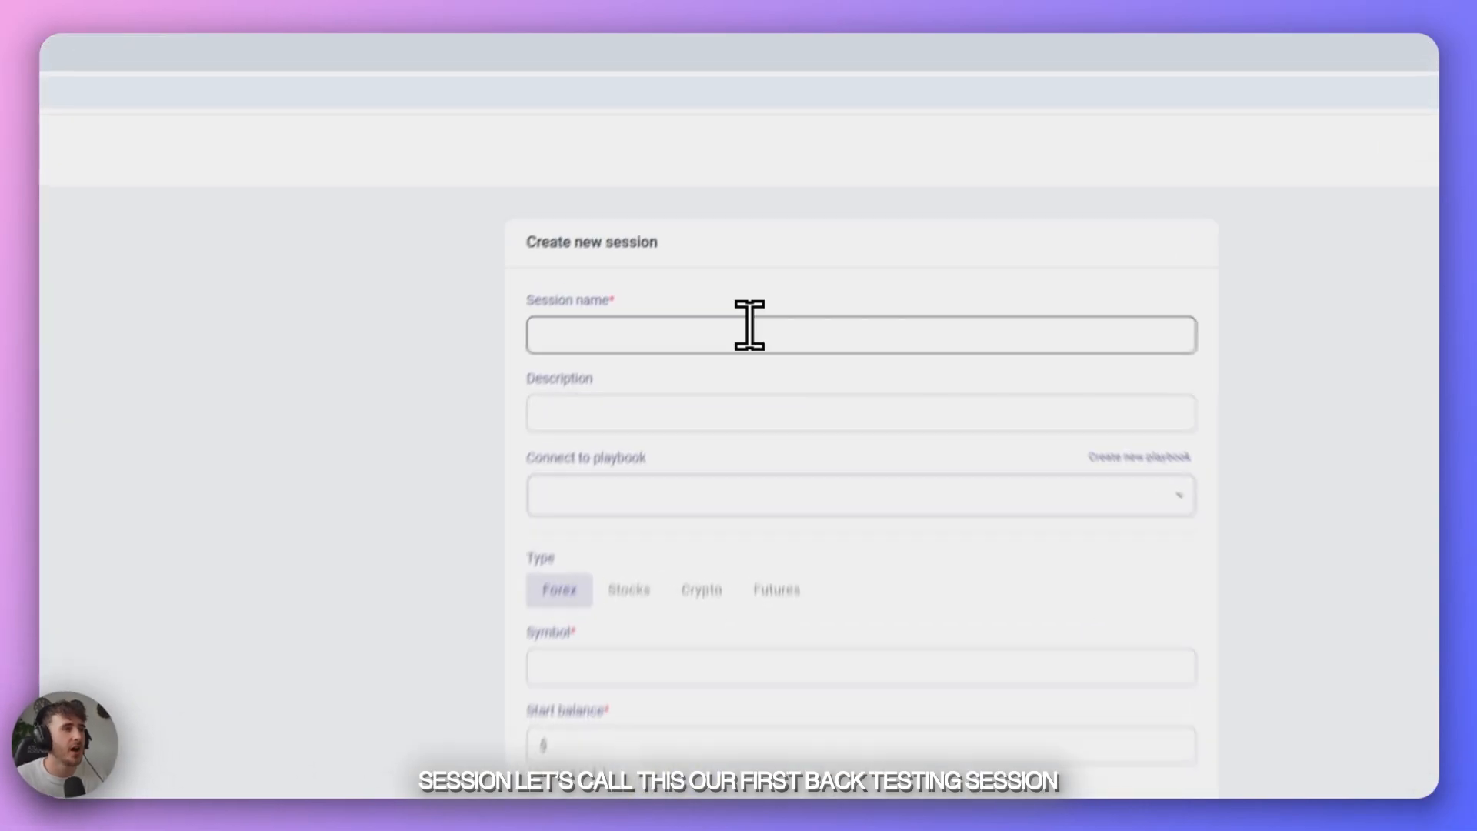
{"action": "left_click", "coordinate": [725, 378]}
{"action": "type", "text": "Our First Backtesting Session"}
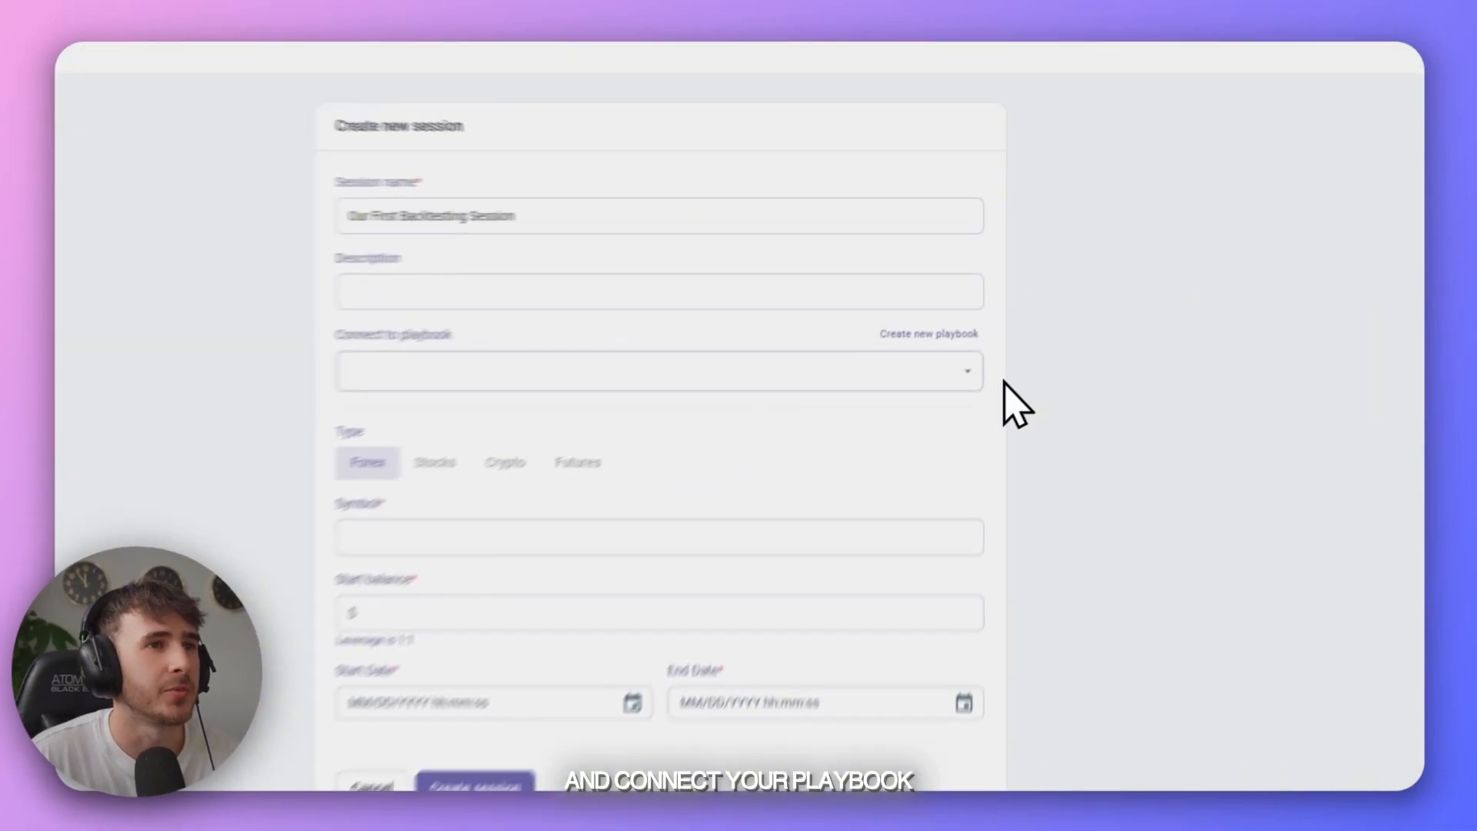
{"action": "left_click", "coordinate": [966, 372]}
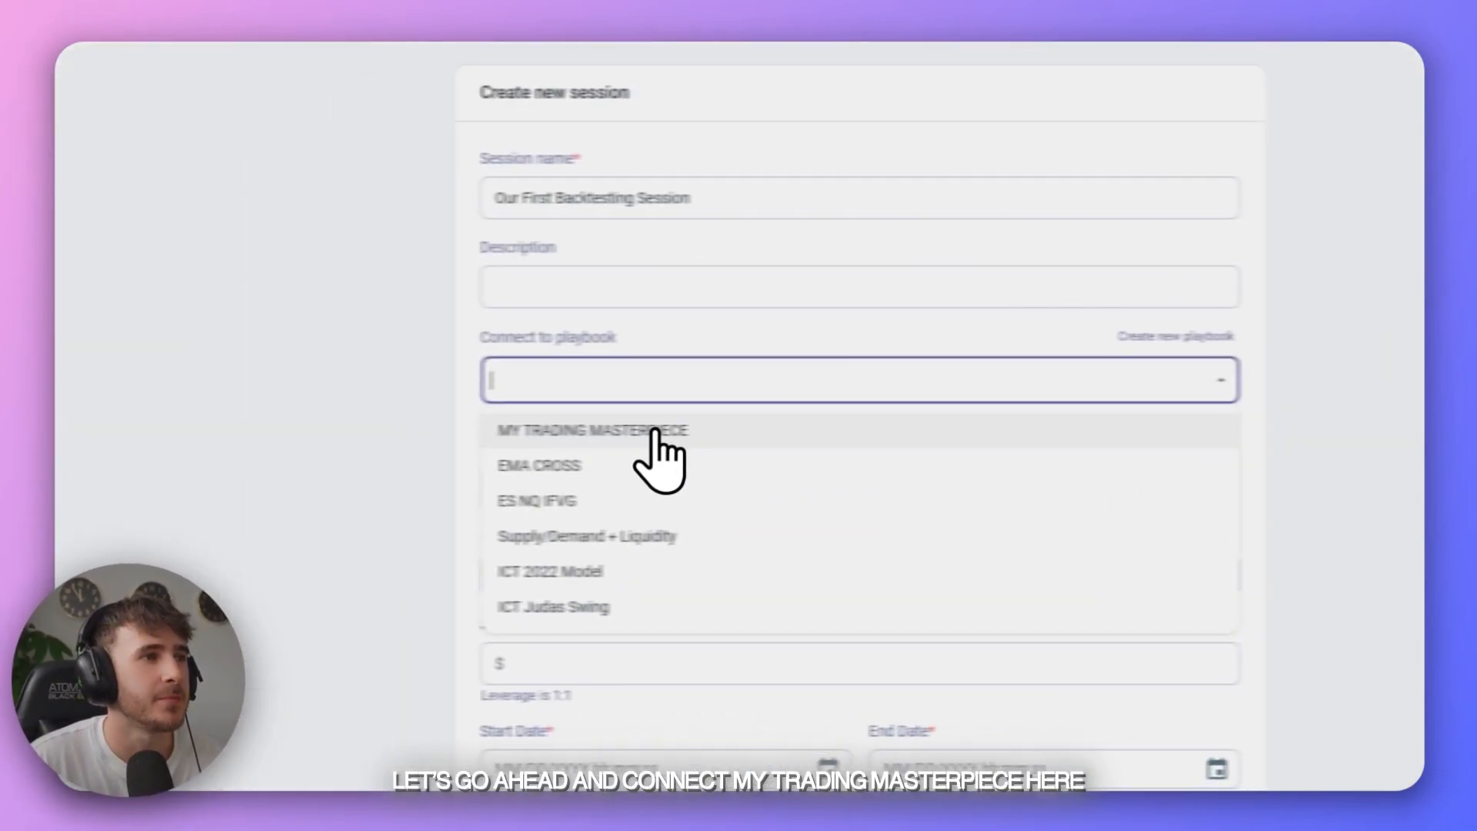
{"action": "left_click", "coordinate": [654, 432]}
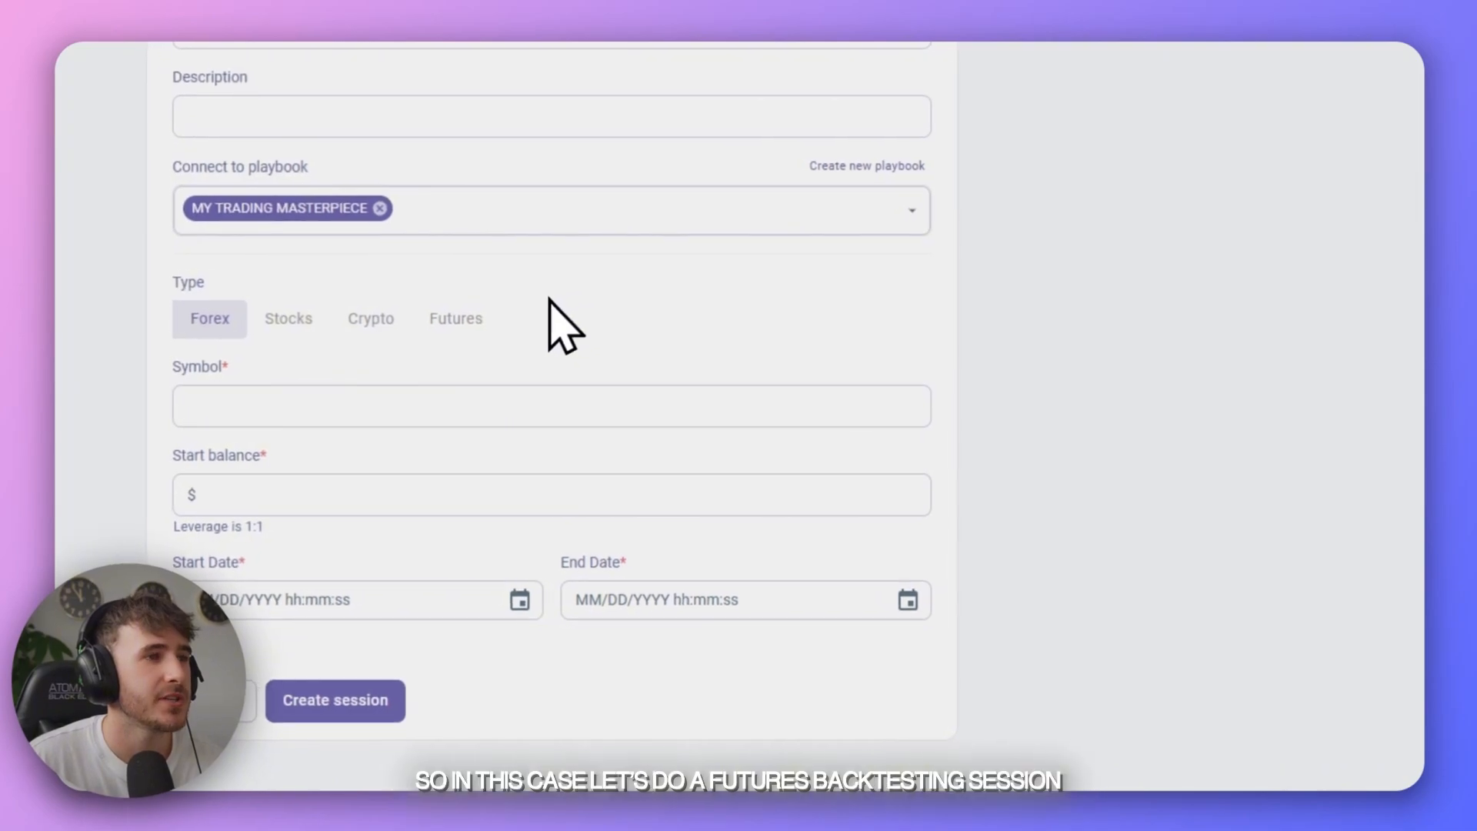
- Set the session type to Futures and add the symbols NQ and MES
{"action": "left_click", "coordinate": [474, 319]}
{"action": "left_click", "coordinate": [481, 406]}
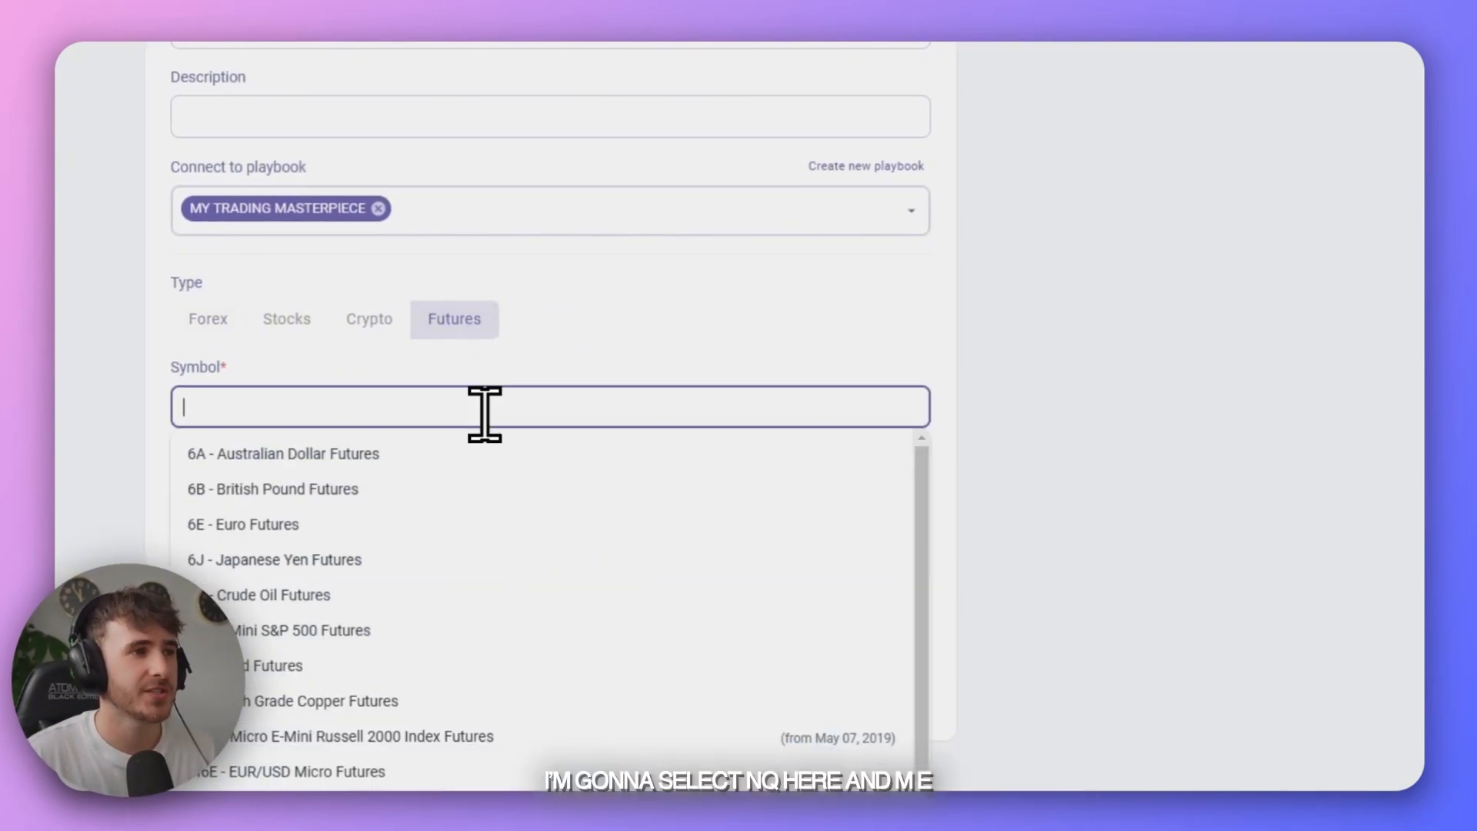
{"action": "type", "text": "NQ"}
{"action": "key", "text": "Return"}
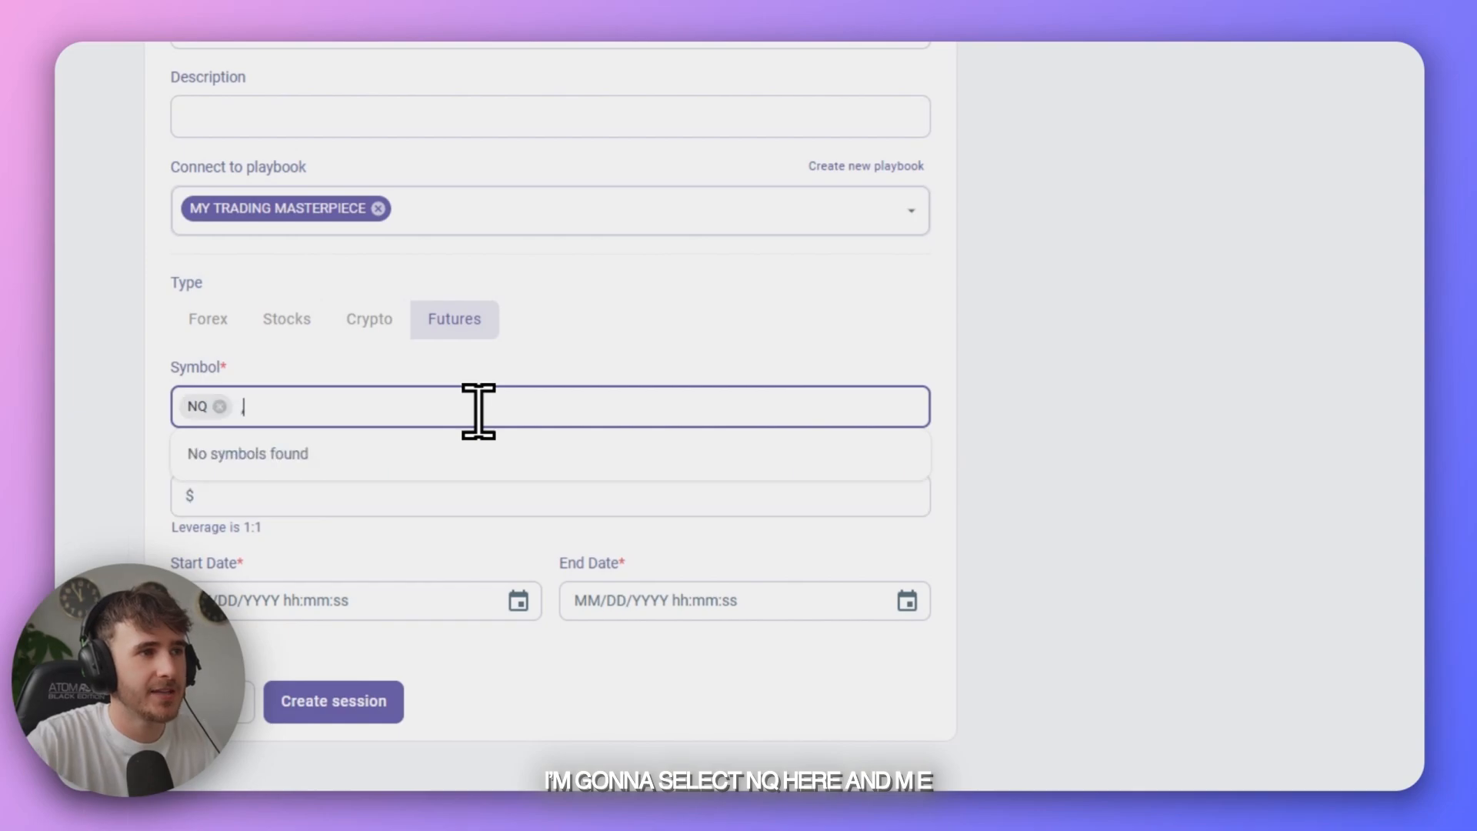
{"action": "type", "text": "MES"}
{"action": "key", "text": "Return"}
- Set the session's start balance to $100000
{"action": "left_click", "coordinate": [557, 512]}
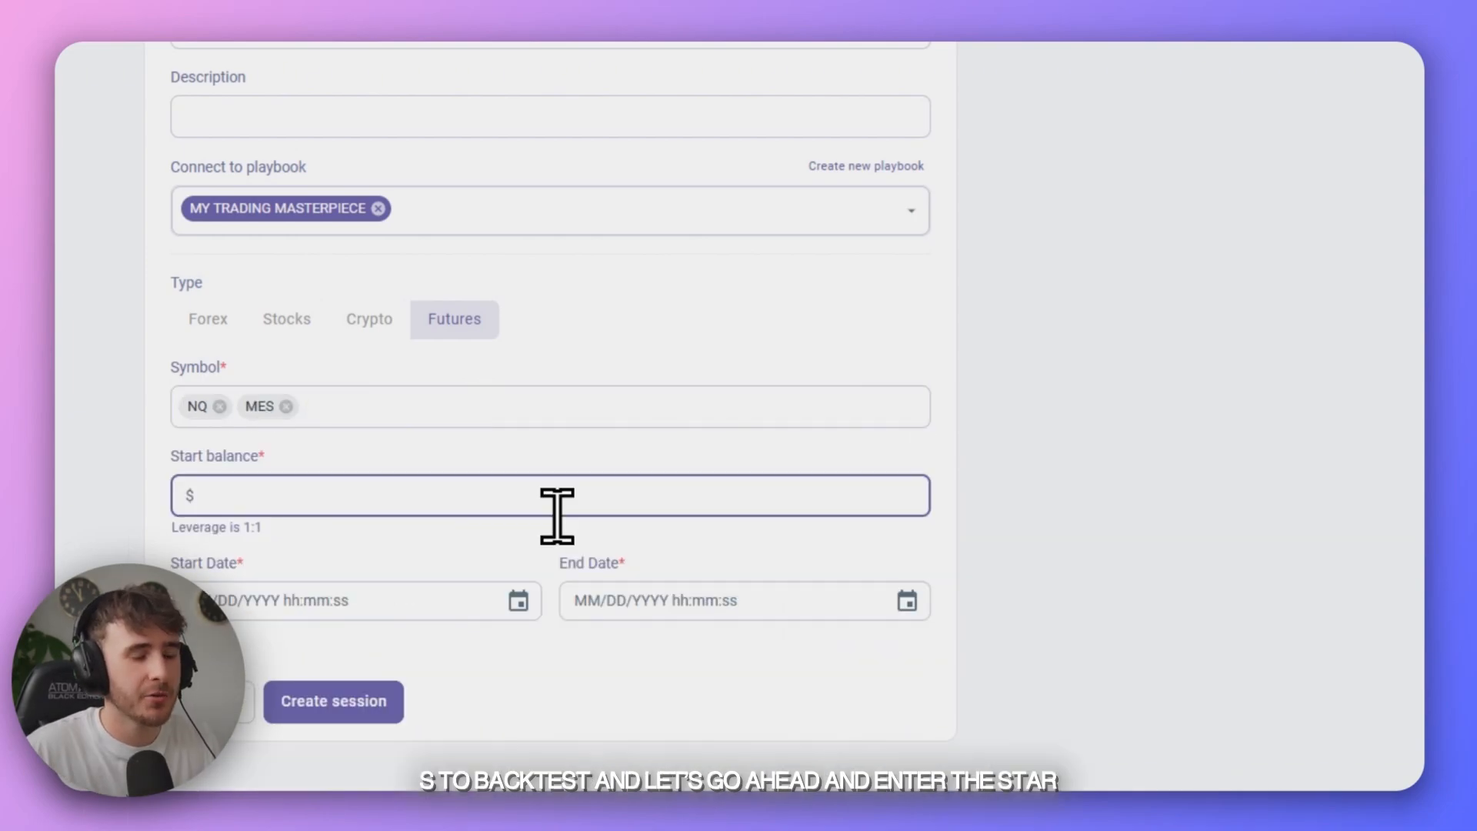
{"action": "type", "text": "100"}
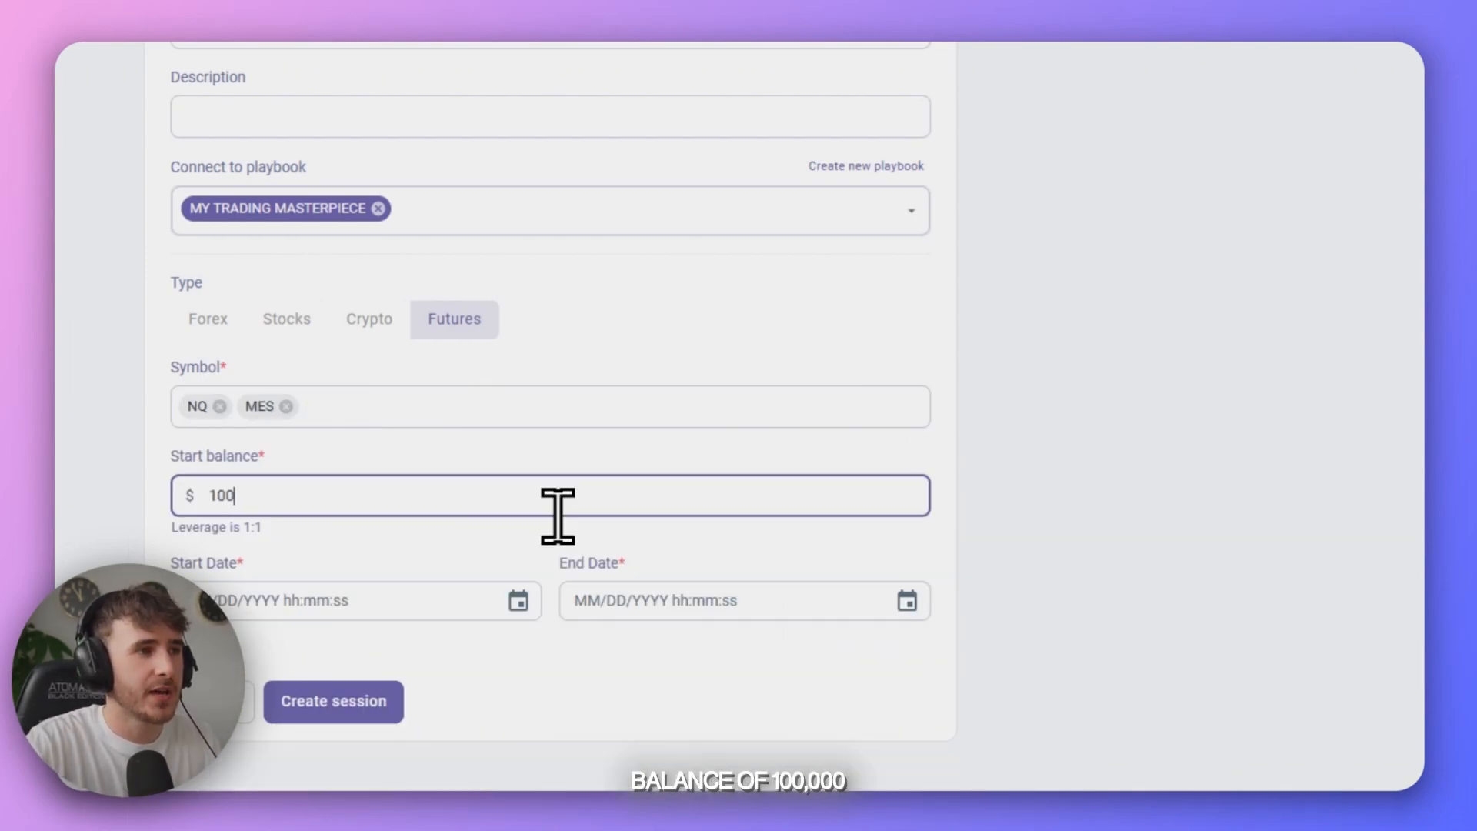
{"action": "type", "text": "000"}
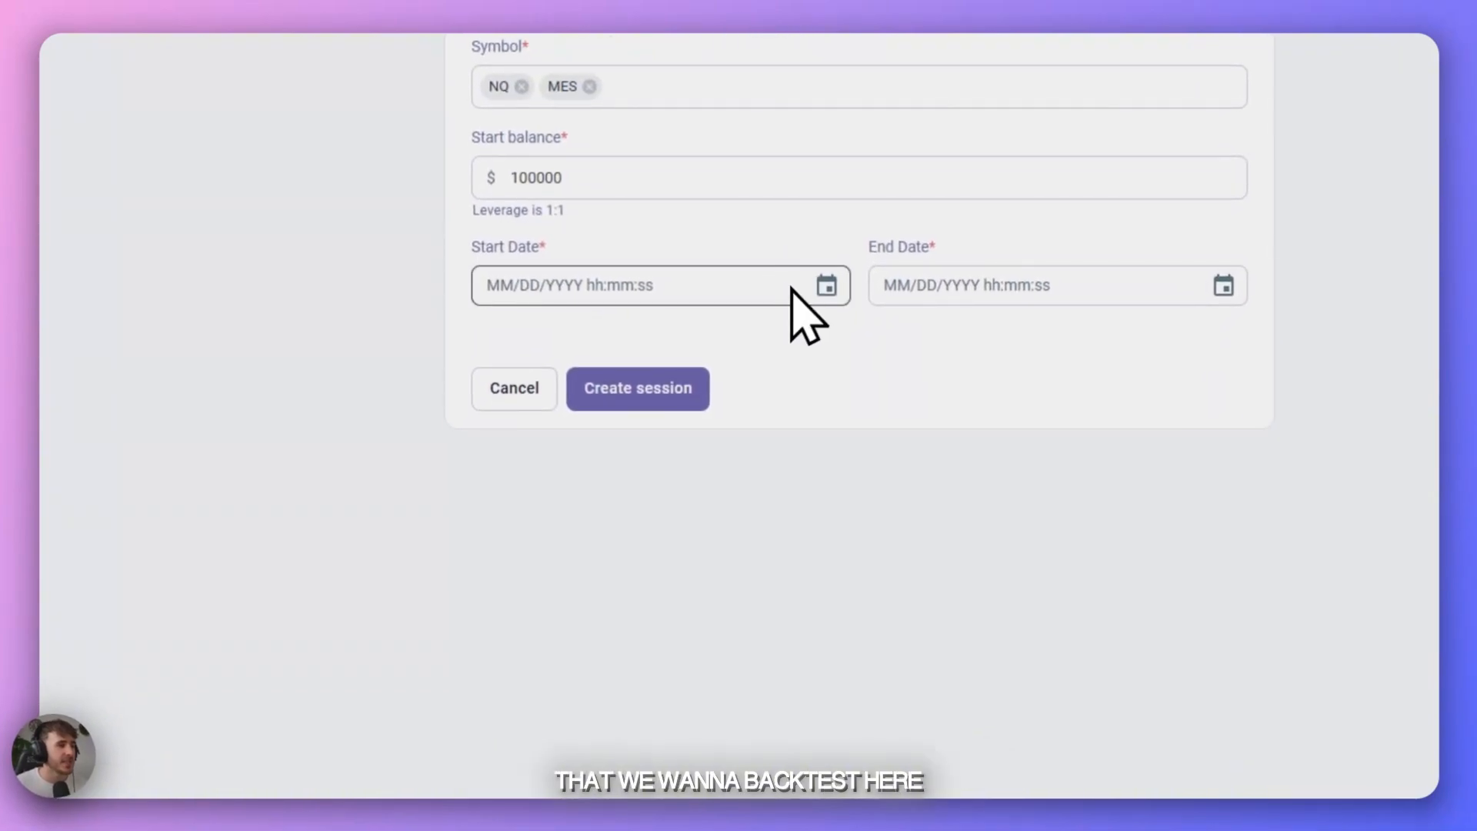
- Set the session's start date to 02/13/2023 00:00:00 and its end date to February 10, 2025
{"action": "left_click", "coordinate": [825, 296]}
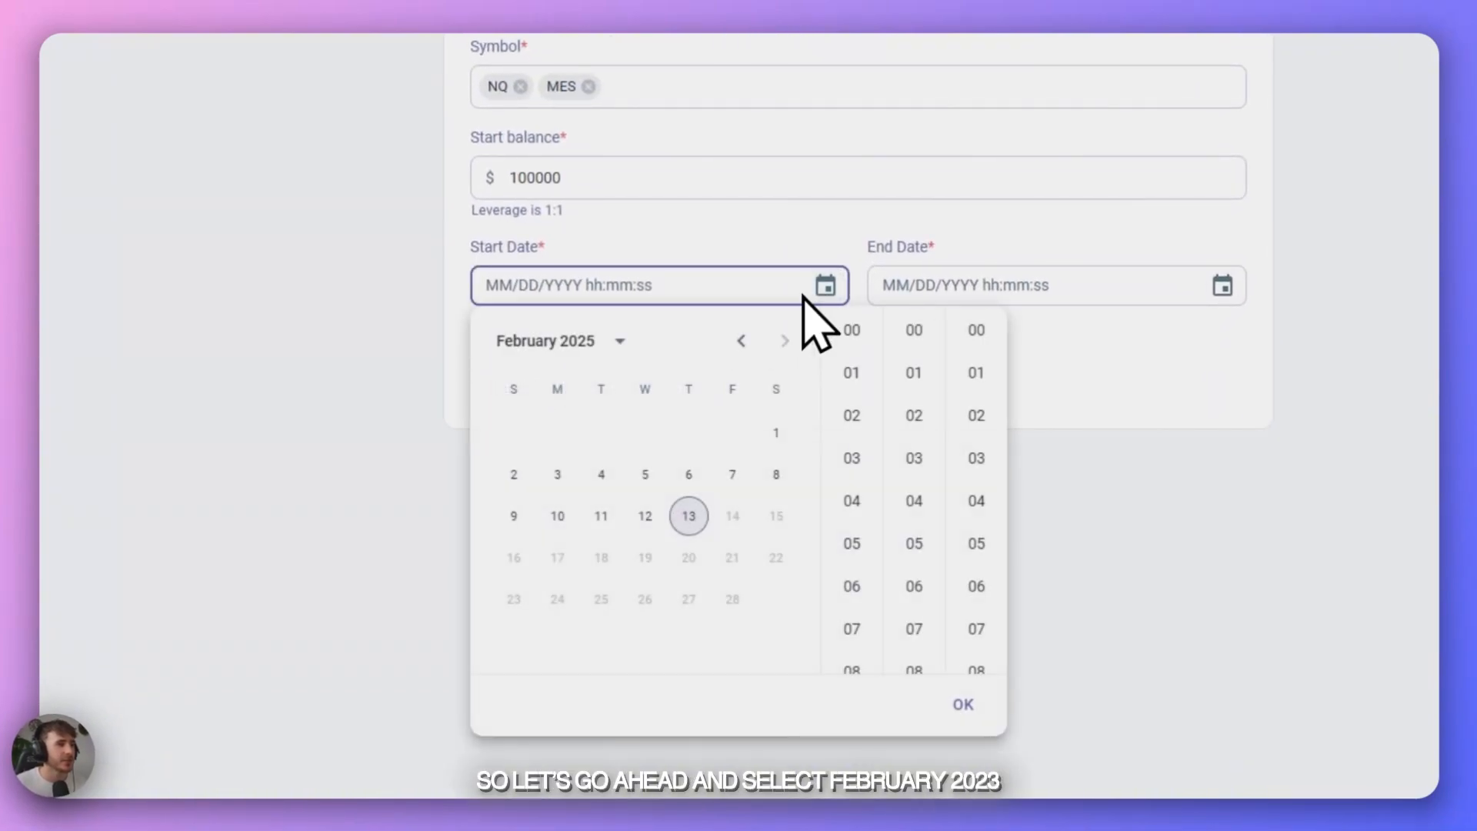
{"action": "left_click", "coordinate": [619, 342]}
{"action": "left_click", "coordinate": [613, 449]}
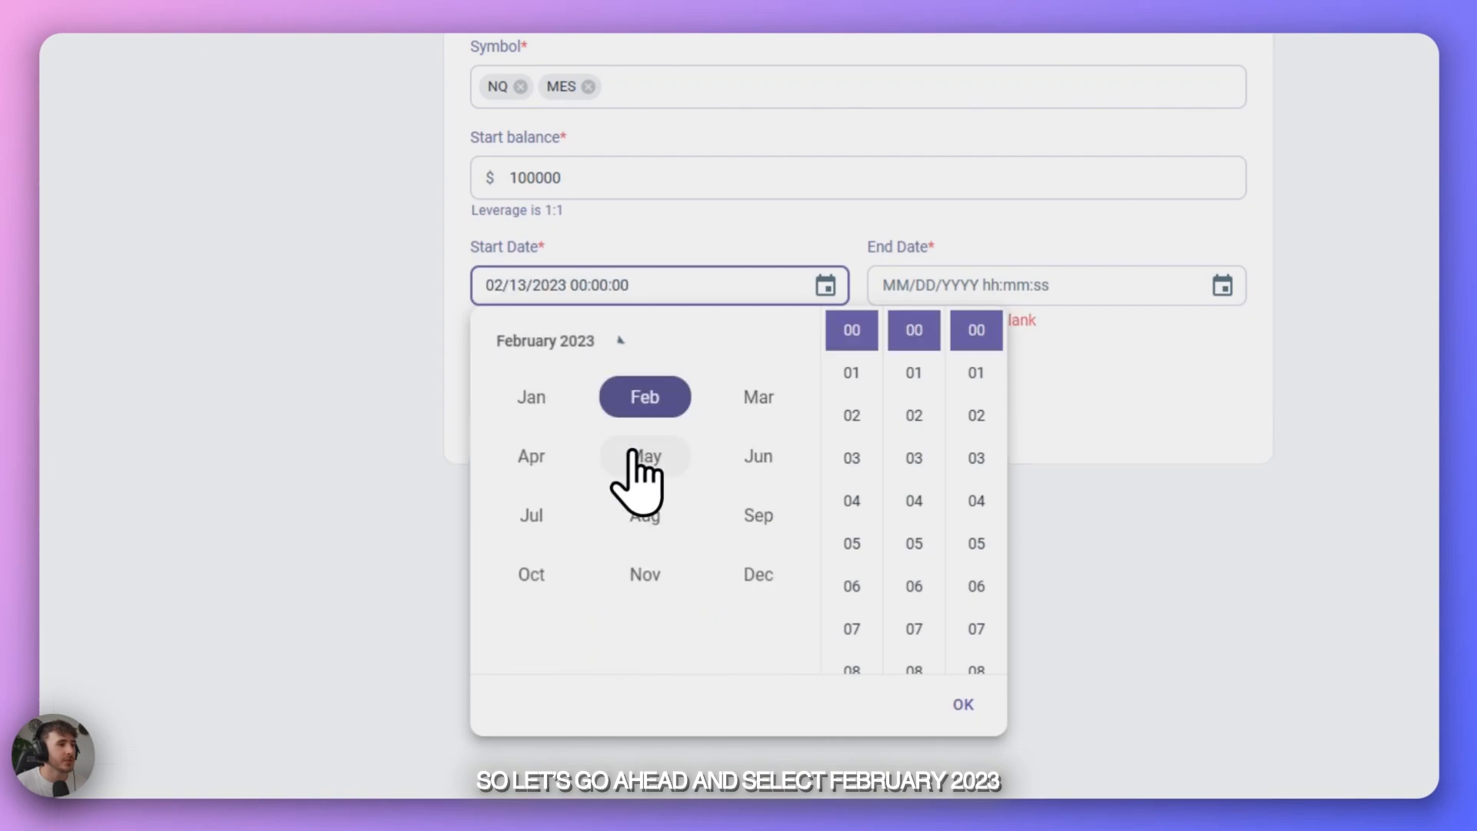
{"action": "left_click", "coordinate": [655, 414]}
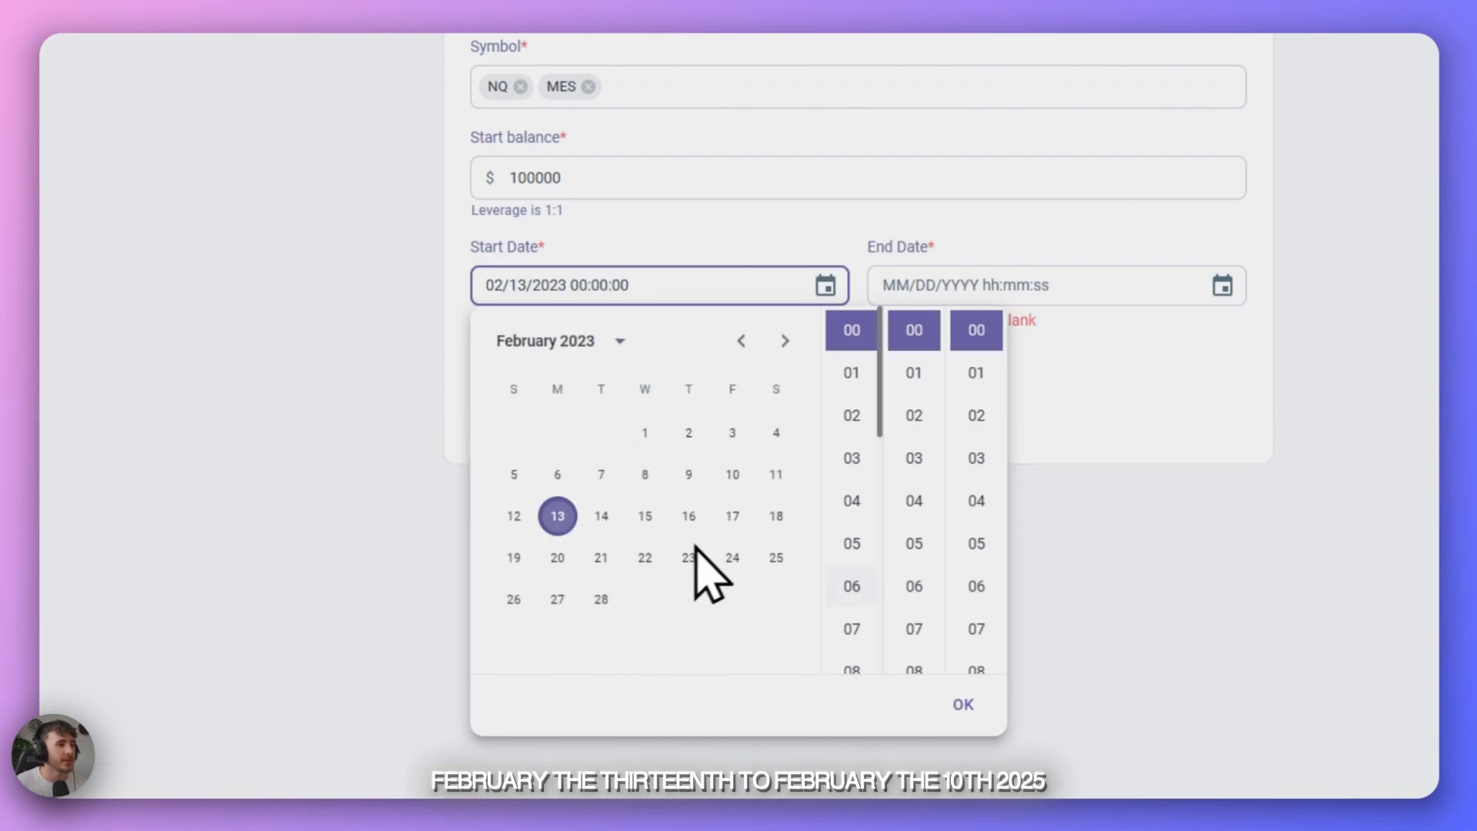
{"action": "left_click", "coordinate": [965, 705]}
{"action": "left_click", "coordinate": [1223, 286]}
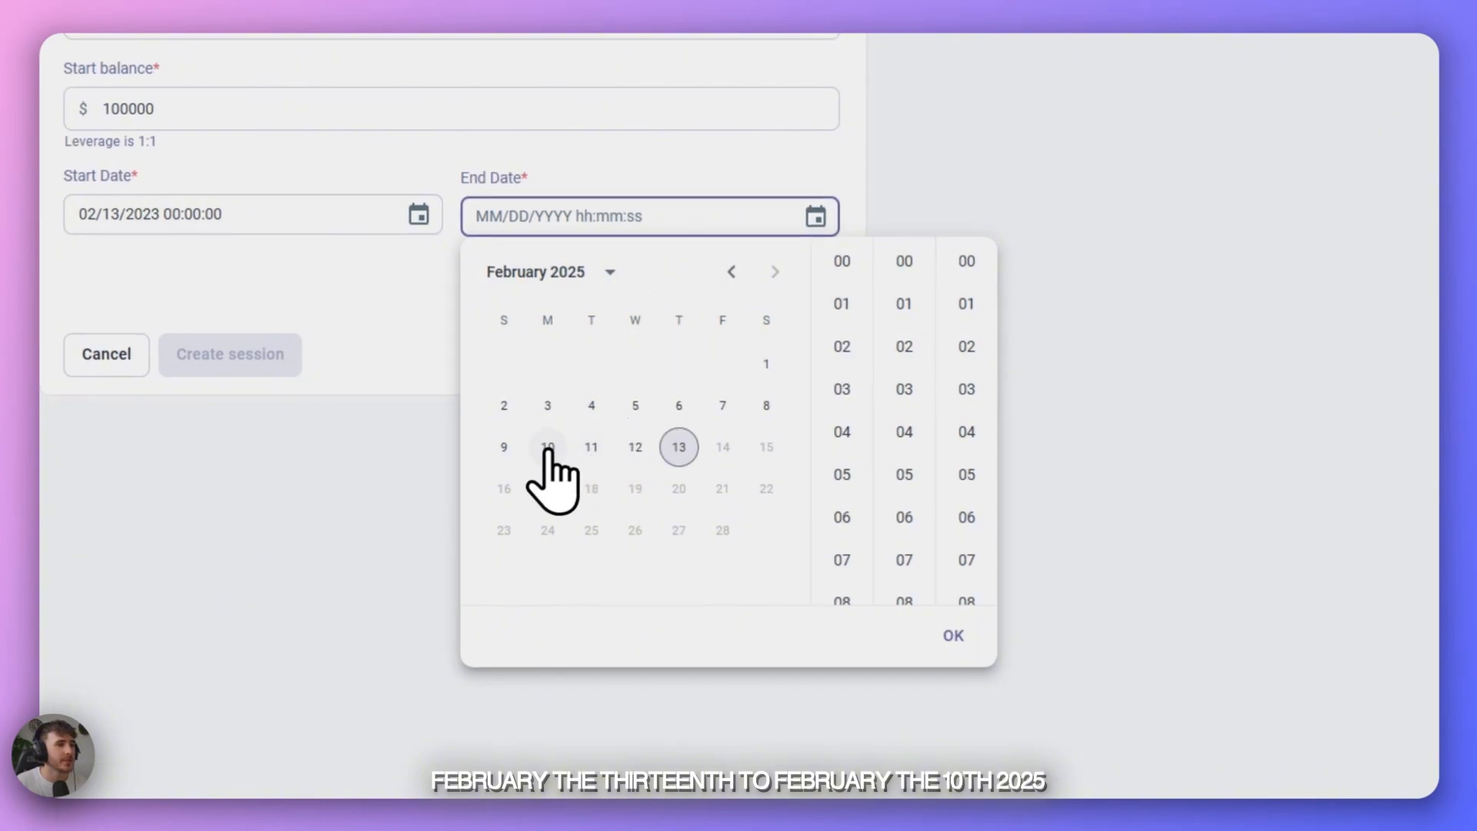
{"action": "left_click", "coordinate": [548, 447]}
{"action": "left_click", "coordinate": [953, 636]}
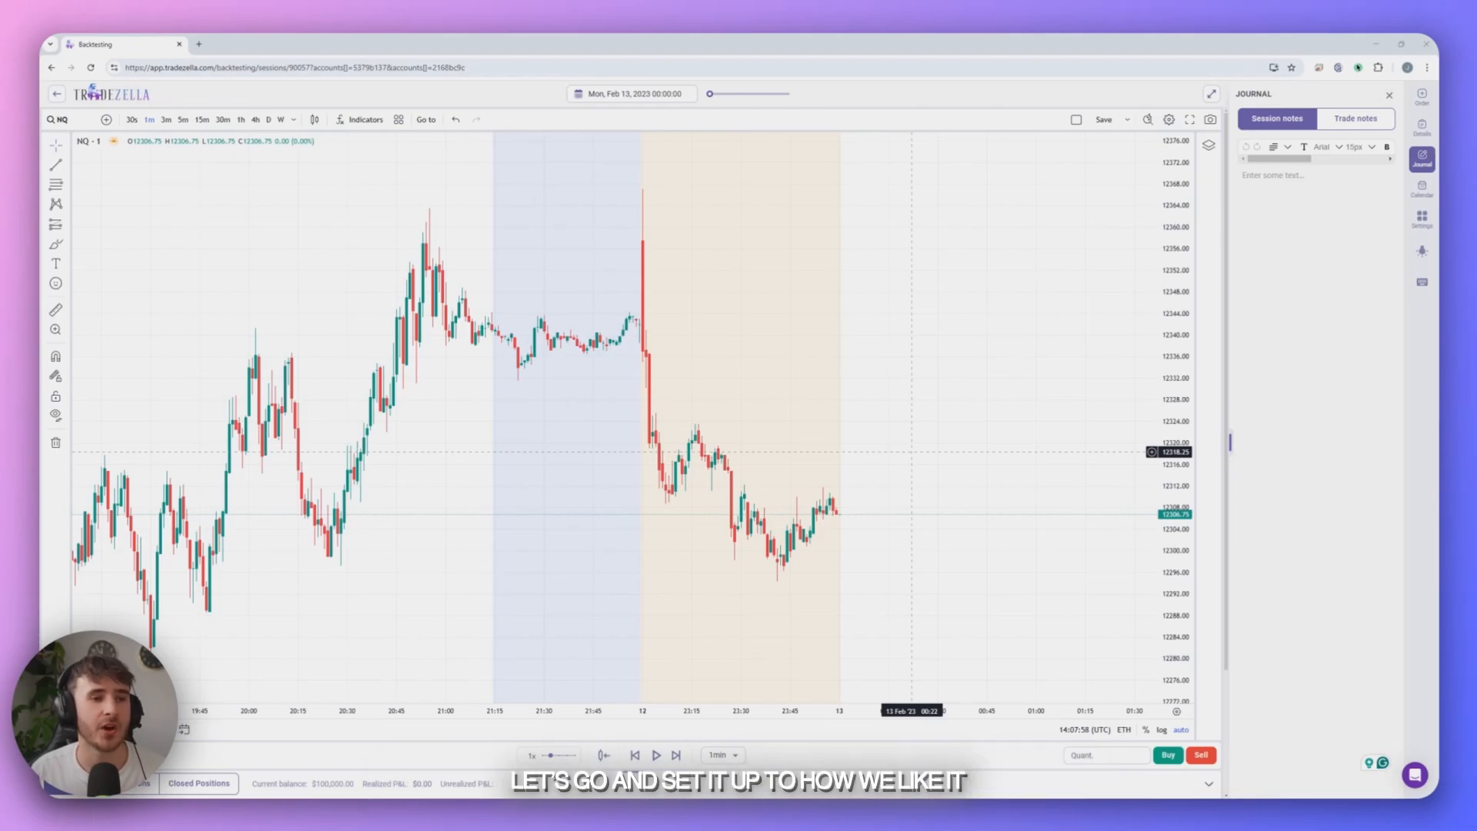
- In the chart settings, set the falling candle body colour and both candle border colours to black
{"action": "right_click", "coordinate": [875, 486]}
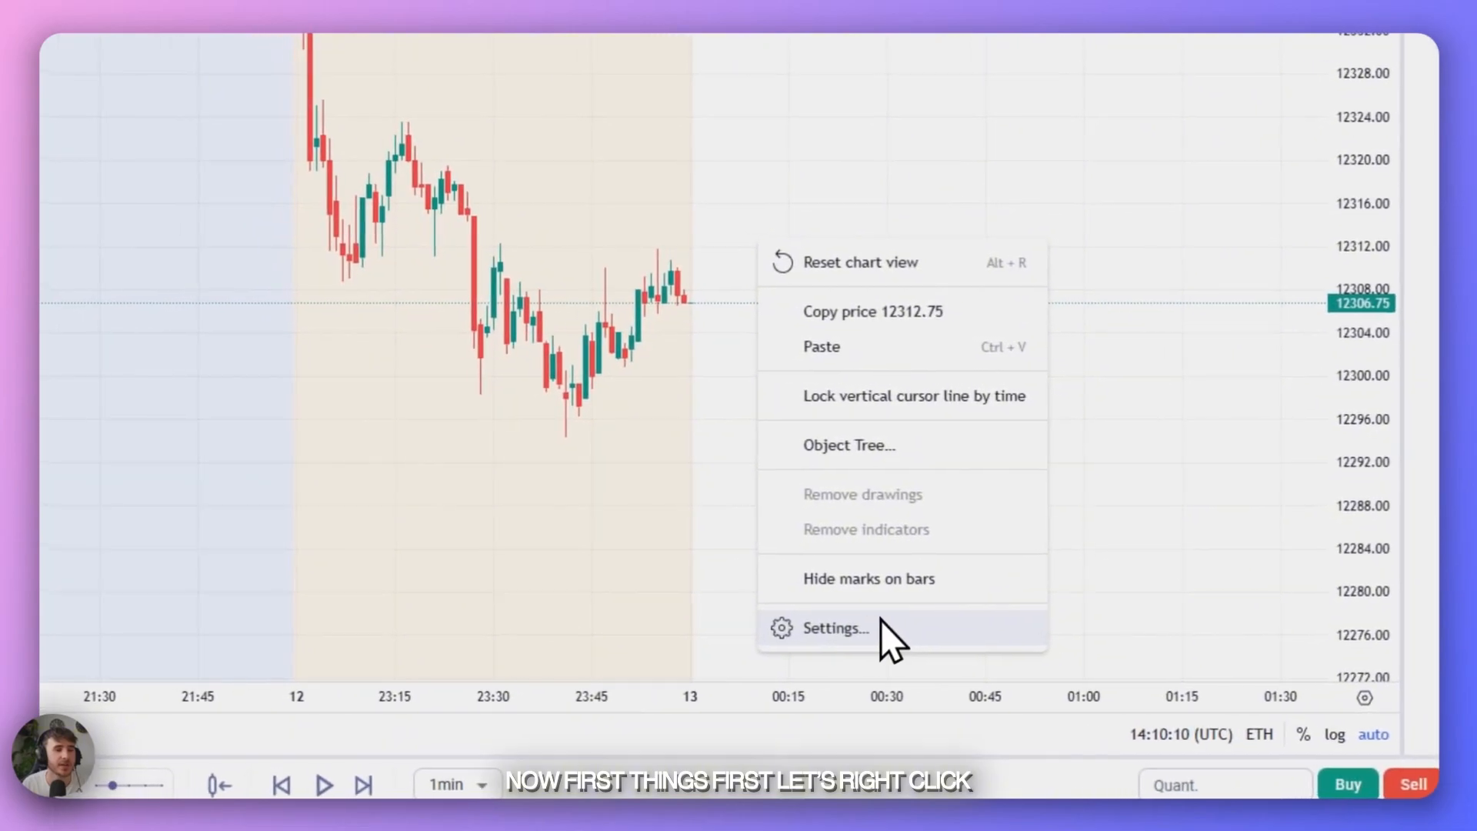
{"action": "left_click", "coordinate": [883, 625]}
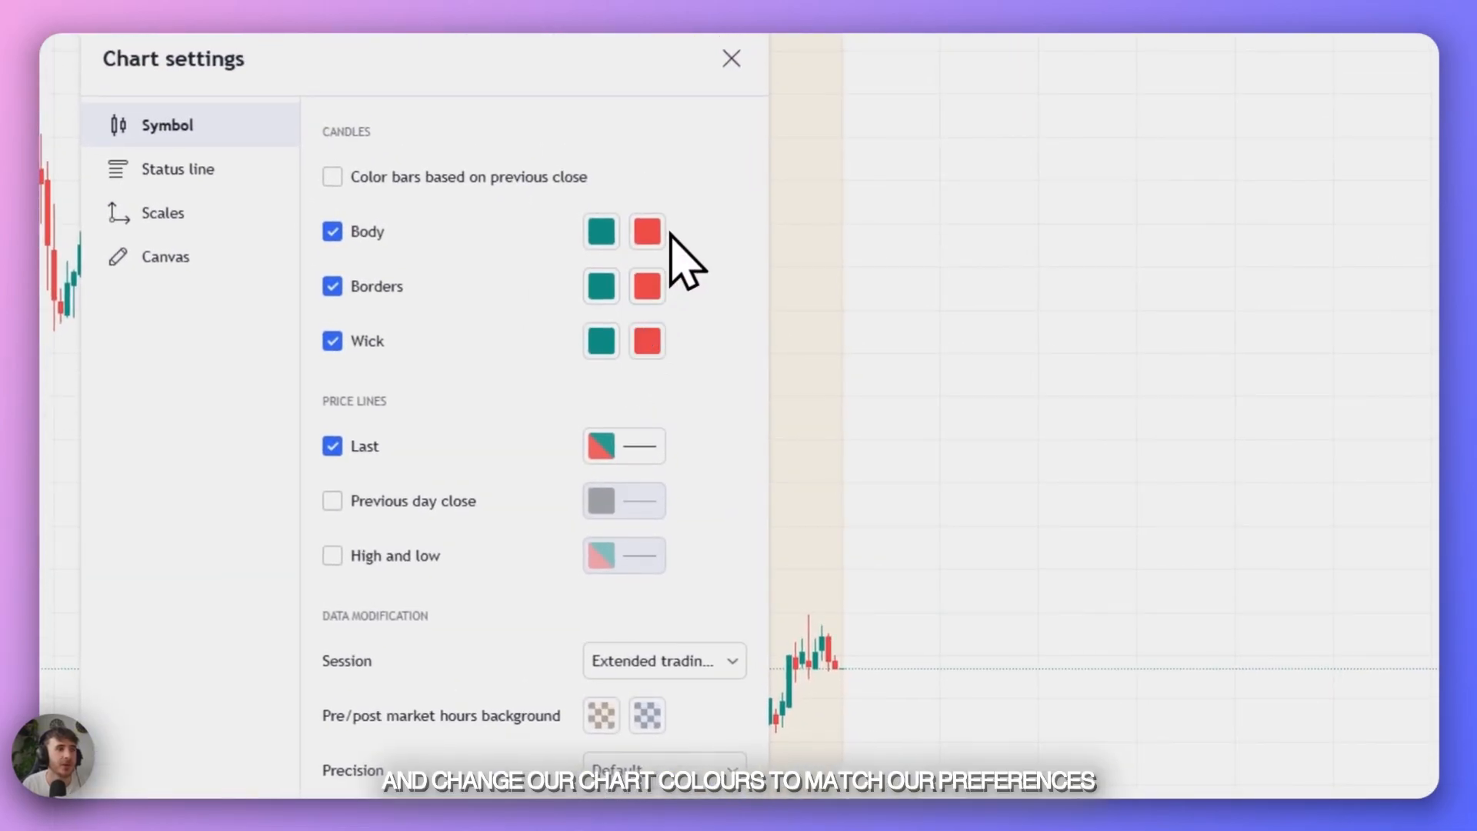
{"action": "left_click", "coordinate": [648, 227]}
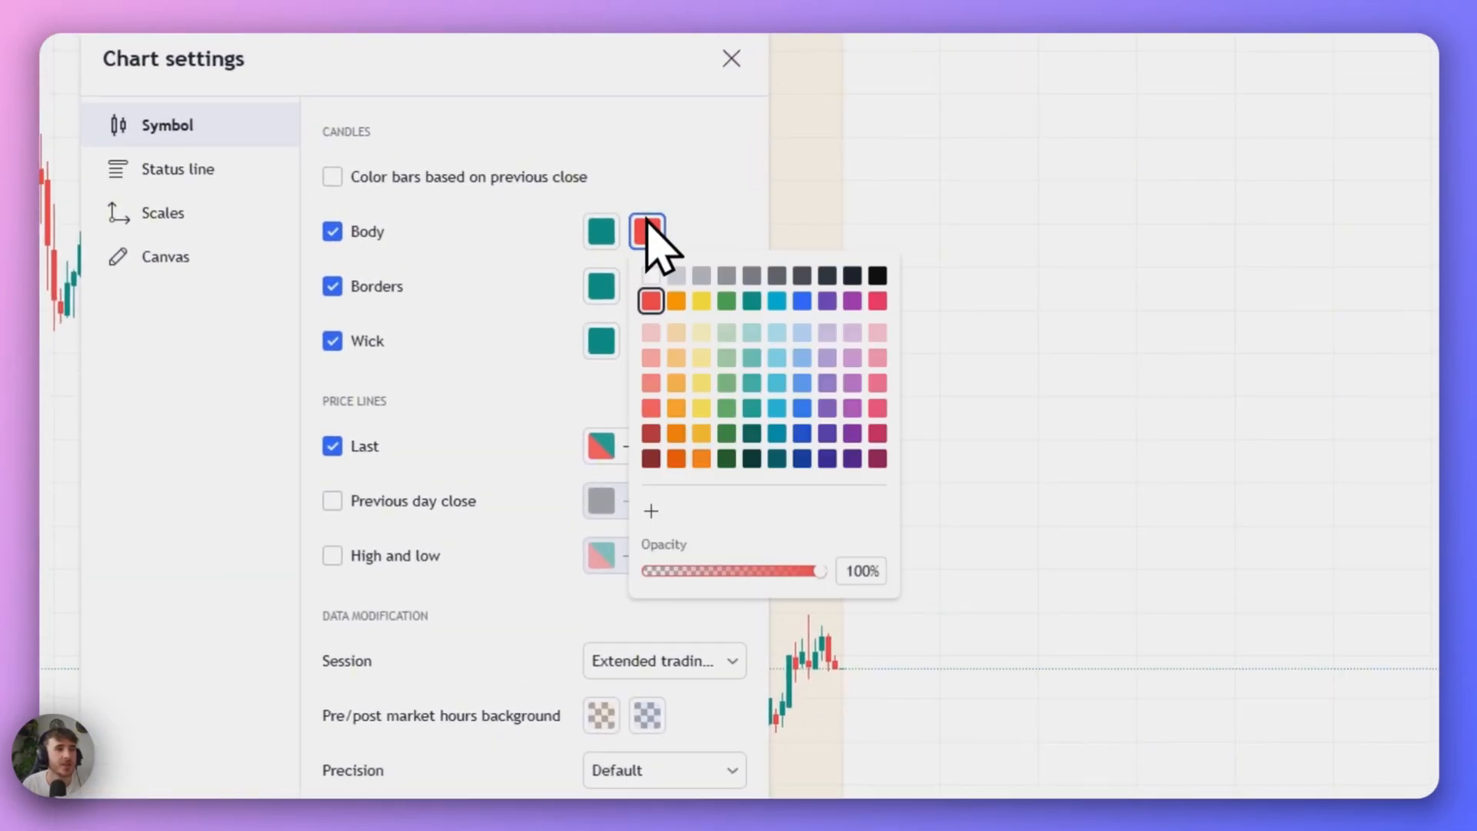
{"action": "left_click", "coordinate": [851, 275]}
{"action": "left_click", "coordinate": [608, 281]}
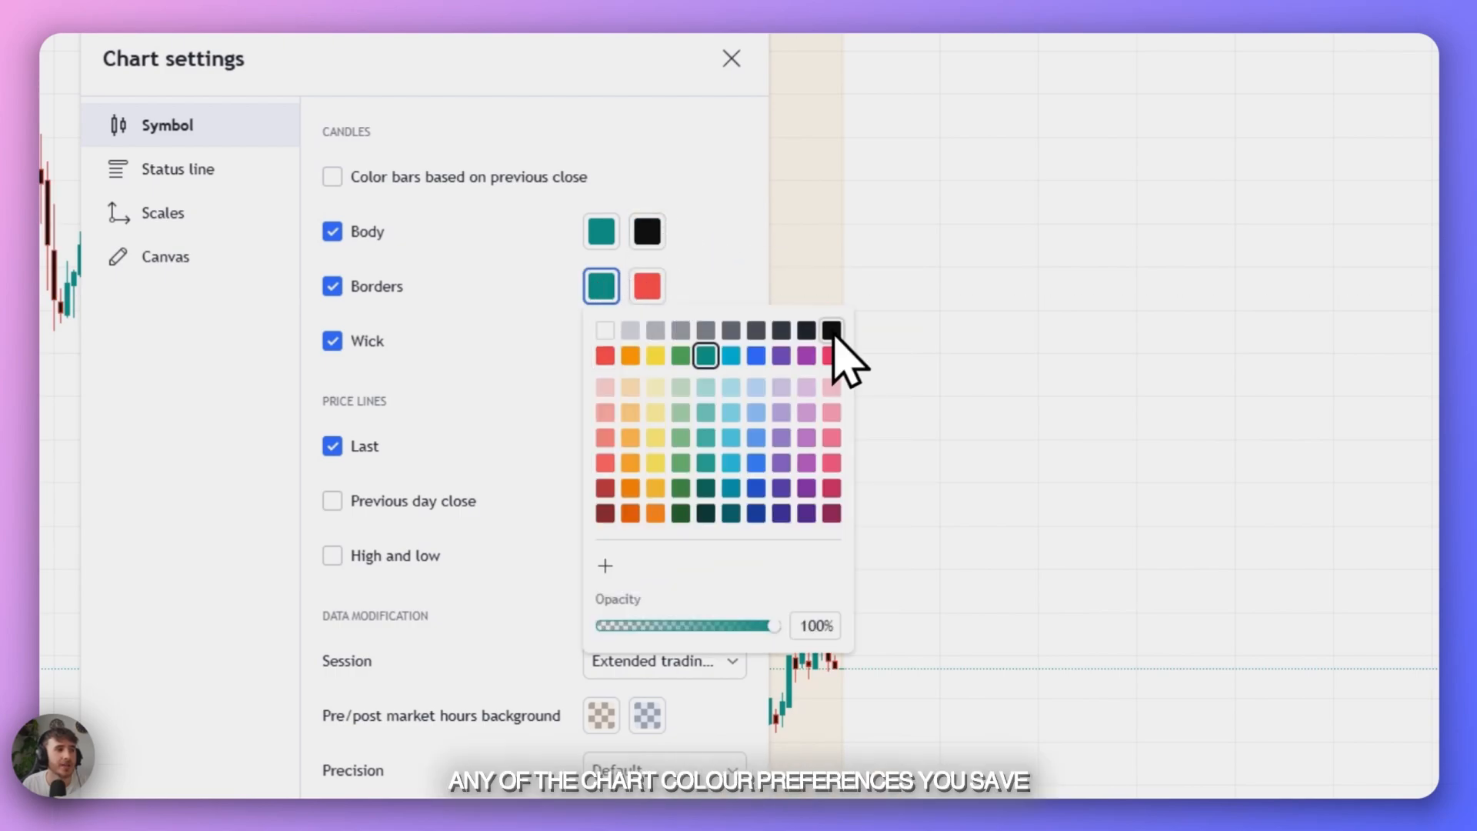
{"action": "left_click", "coordinate": [830, 331]}
{"action": "left_click", "coordinate": [647, 286]}
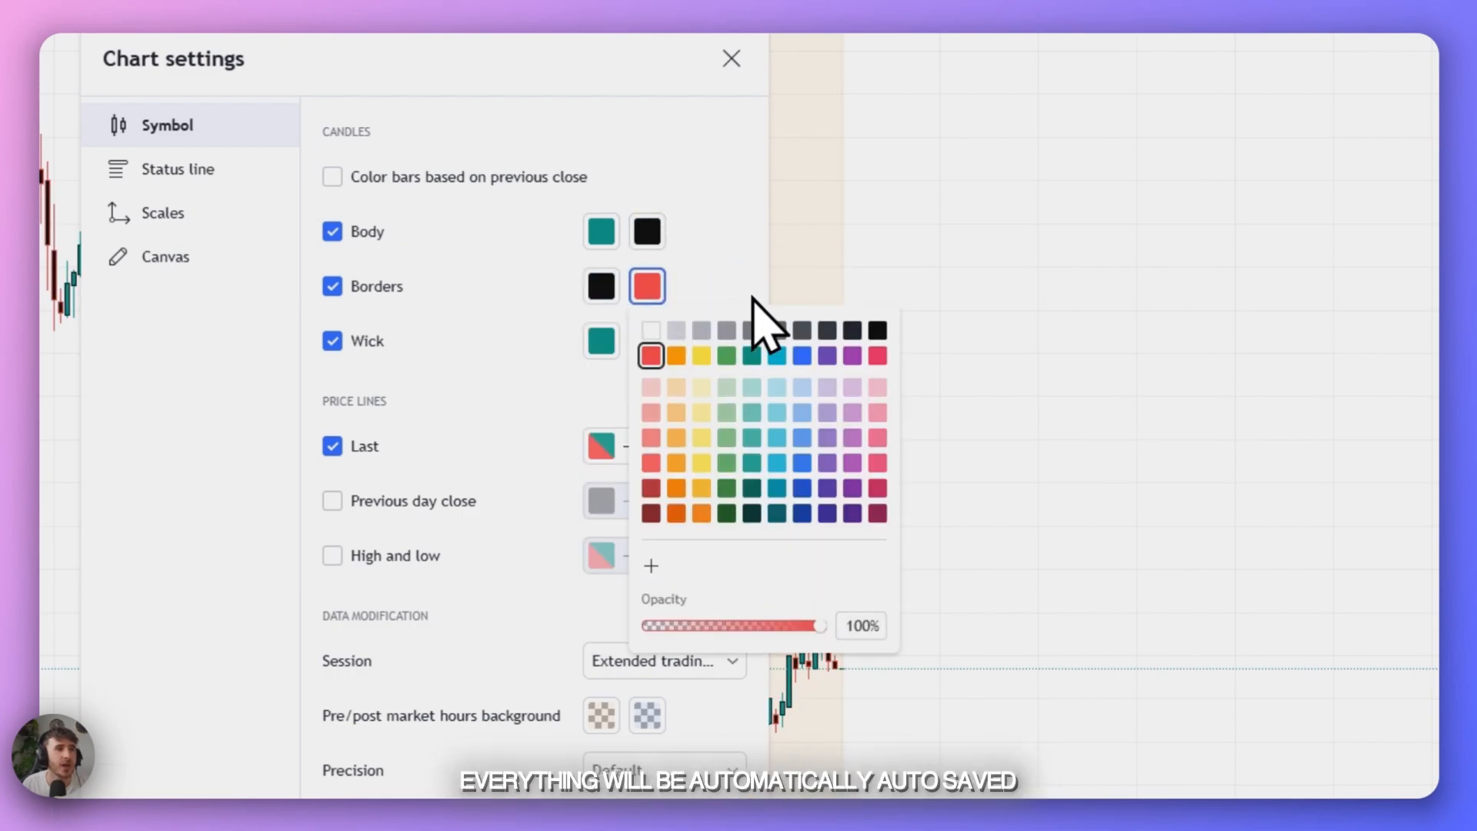
{"action": "left_click", "coordinate": [876, 329]}
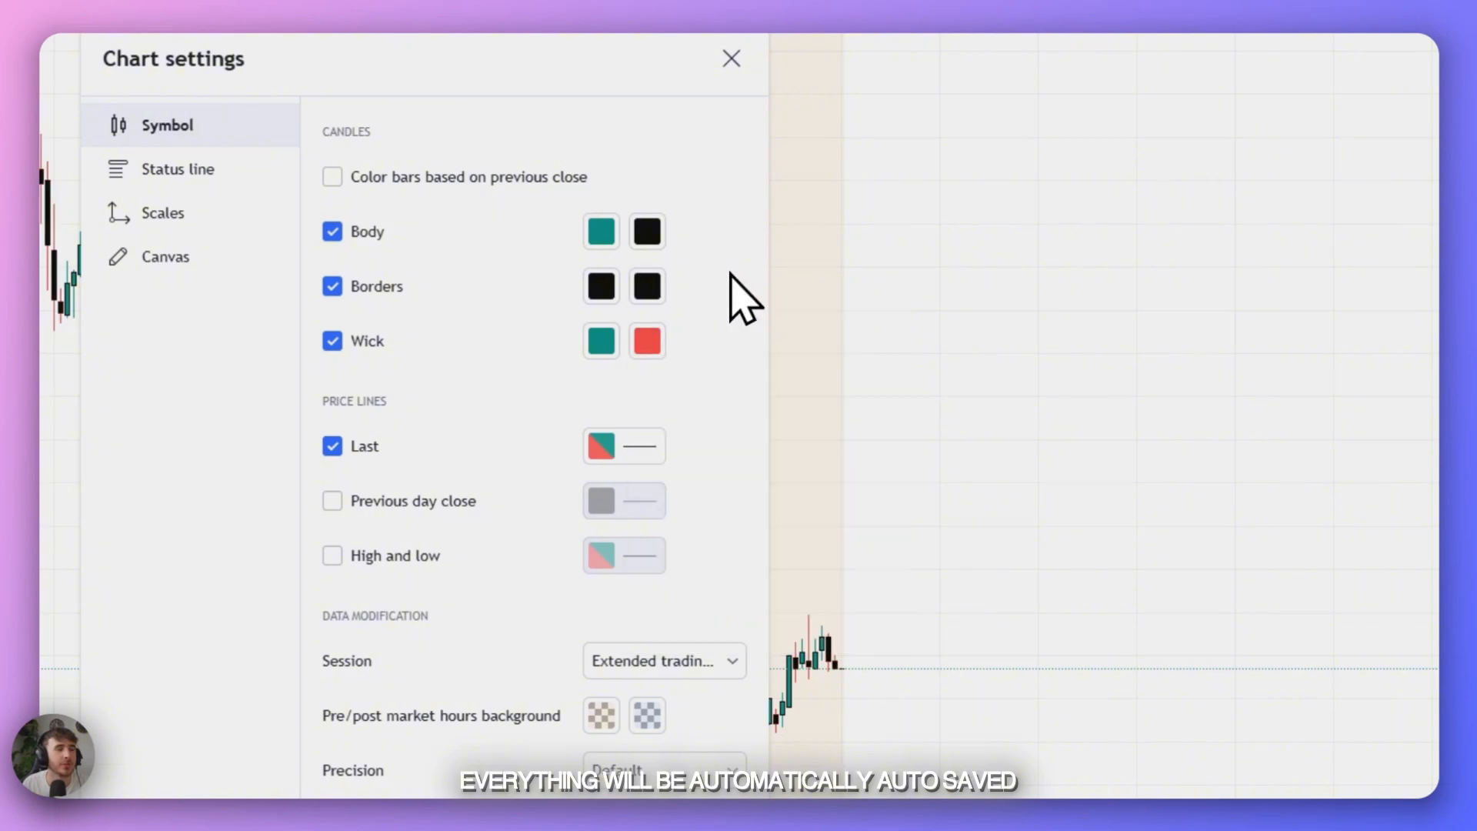
- Set both candle wick colours to black, apply the chart settings, and select Extended trading hours for the chart
{"action": "left_click", "coordinate": [602, 341]}
{"action": "left_click", "coordinate": [770, 348]}
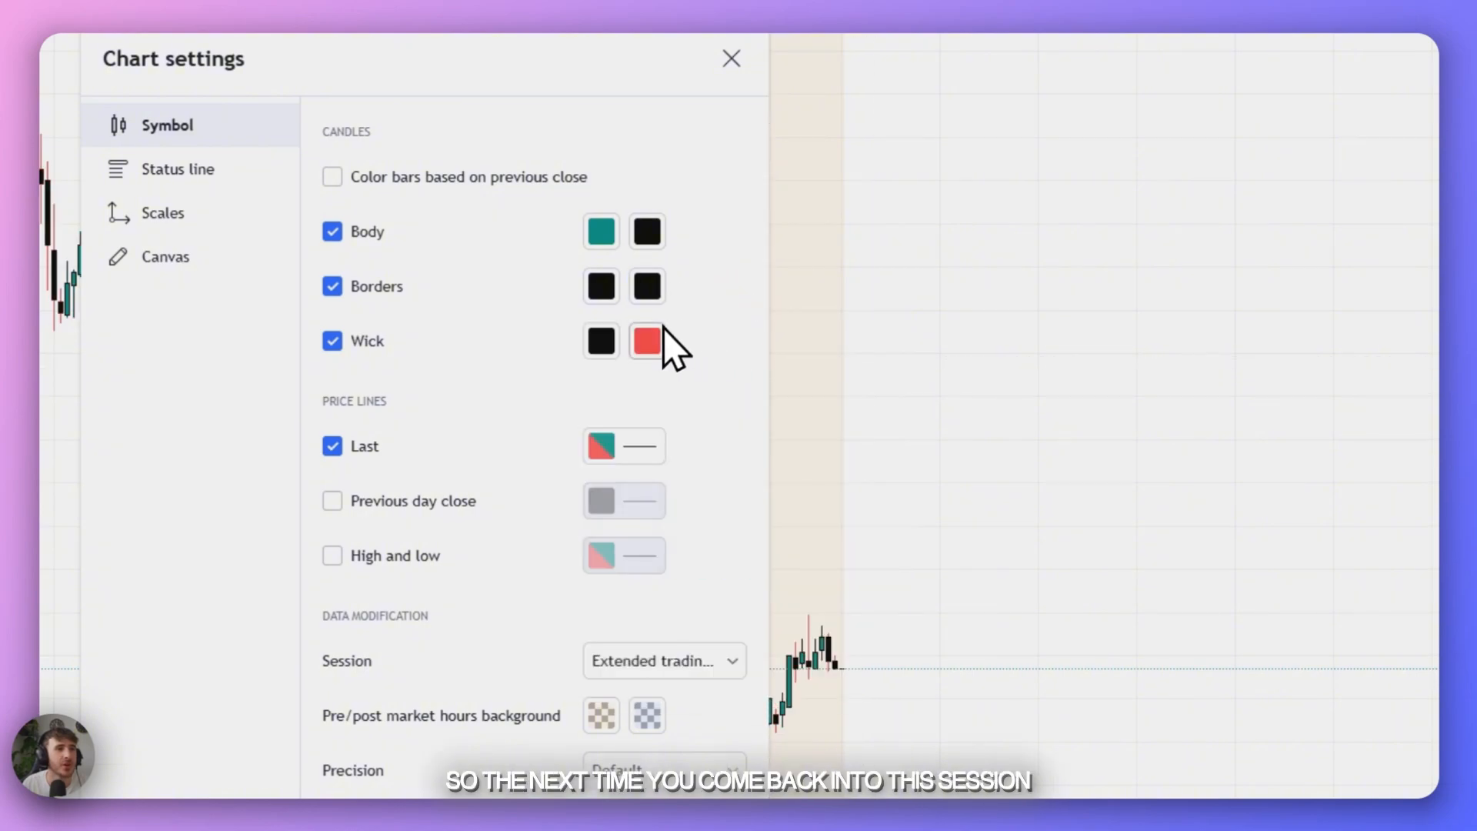
{"action": "left_click", "coordinate": [647, 341]}
{"action": "left_click", "coordinate": [765, 332]}
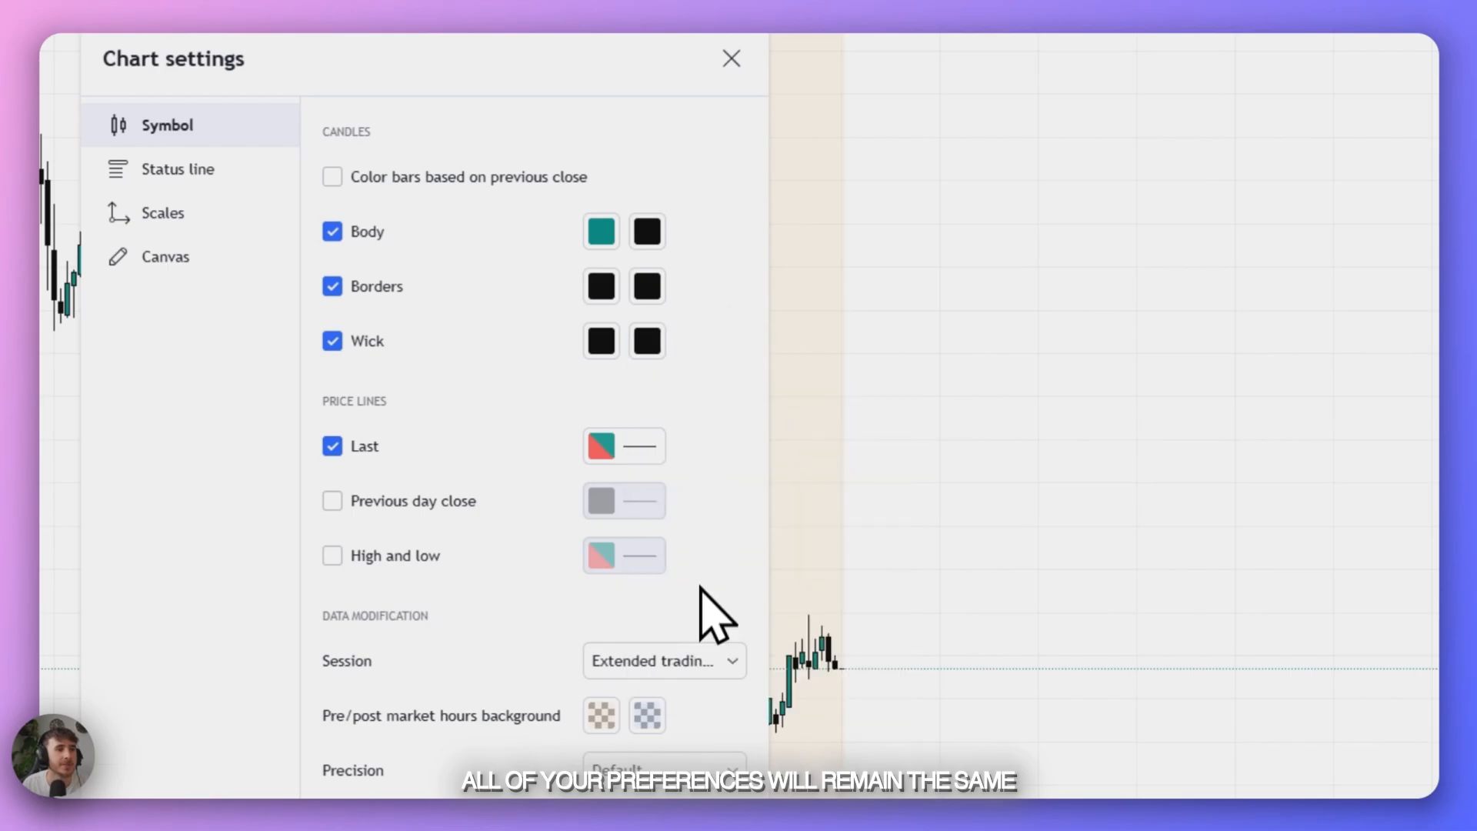
{"action": "left_click", "coordinate": [781, 703]}
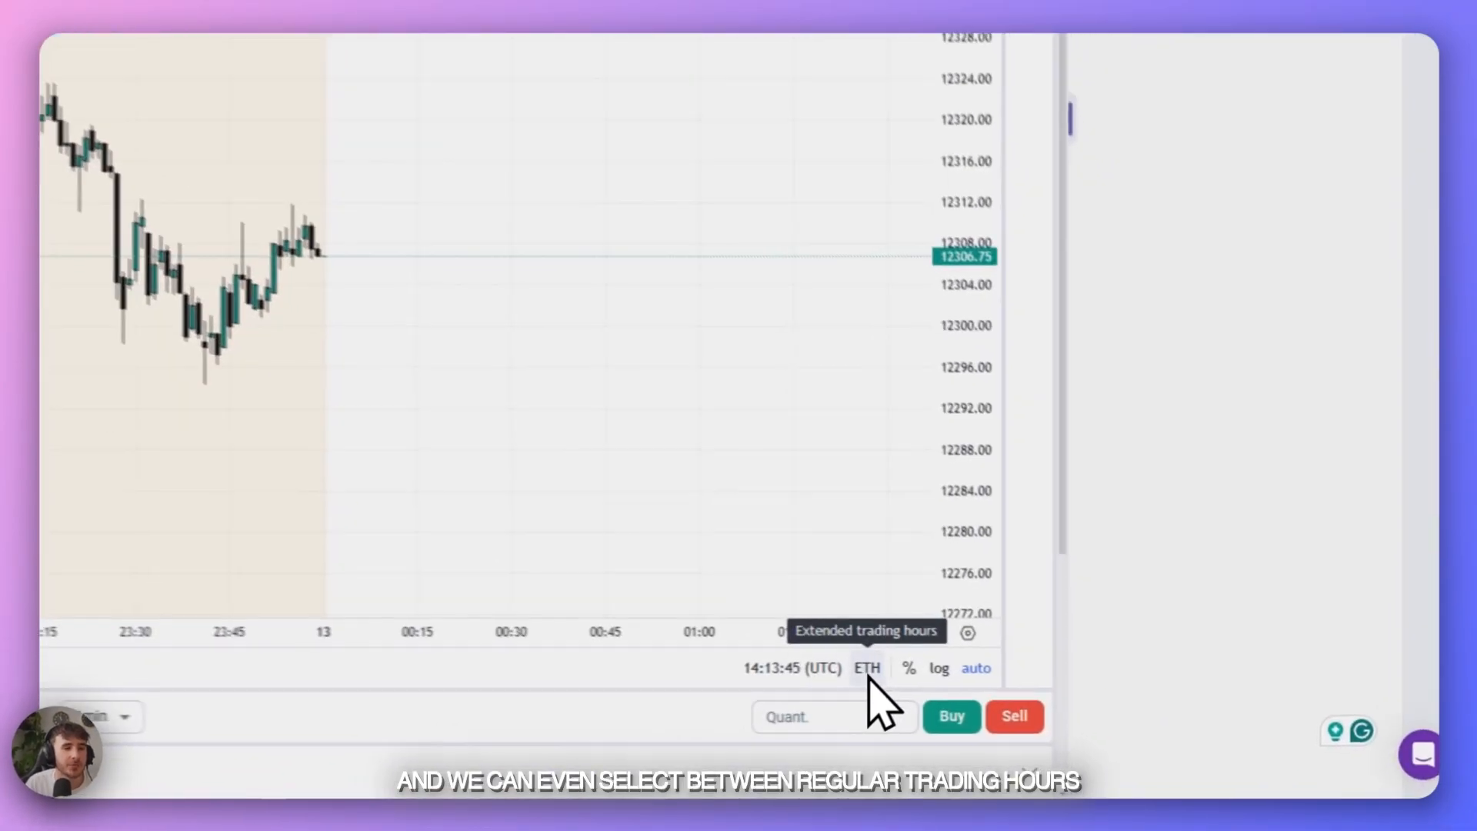
{"action": "left_click", "coordinate": [868, 669]}
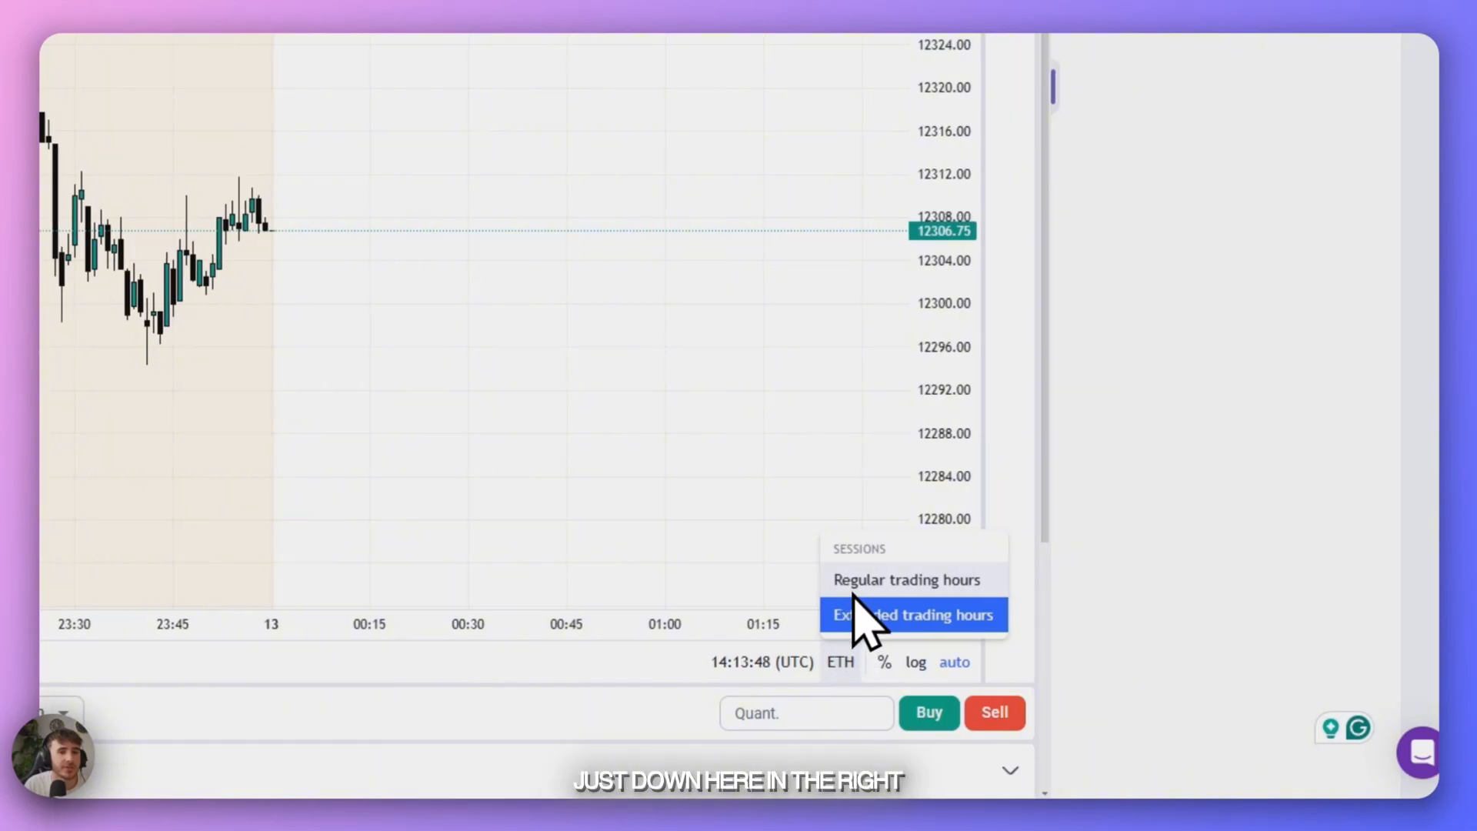
{"action": "left_click", "coordinate": [864, 616]}
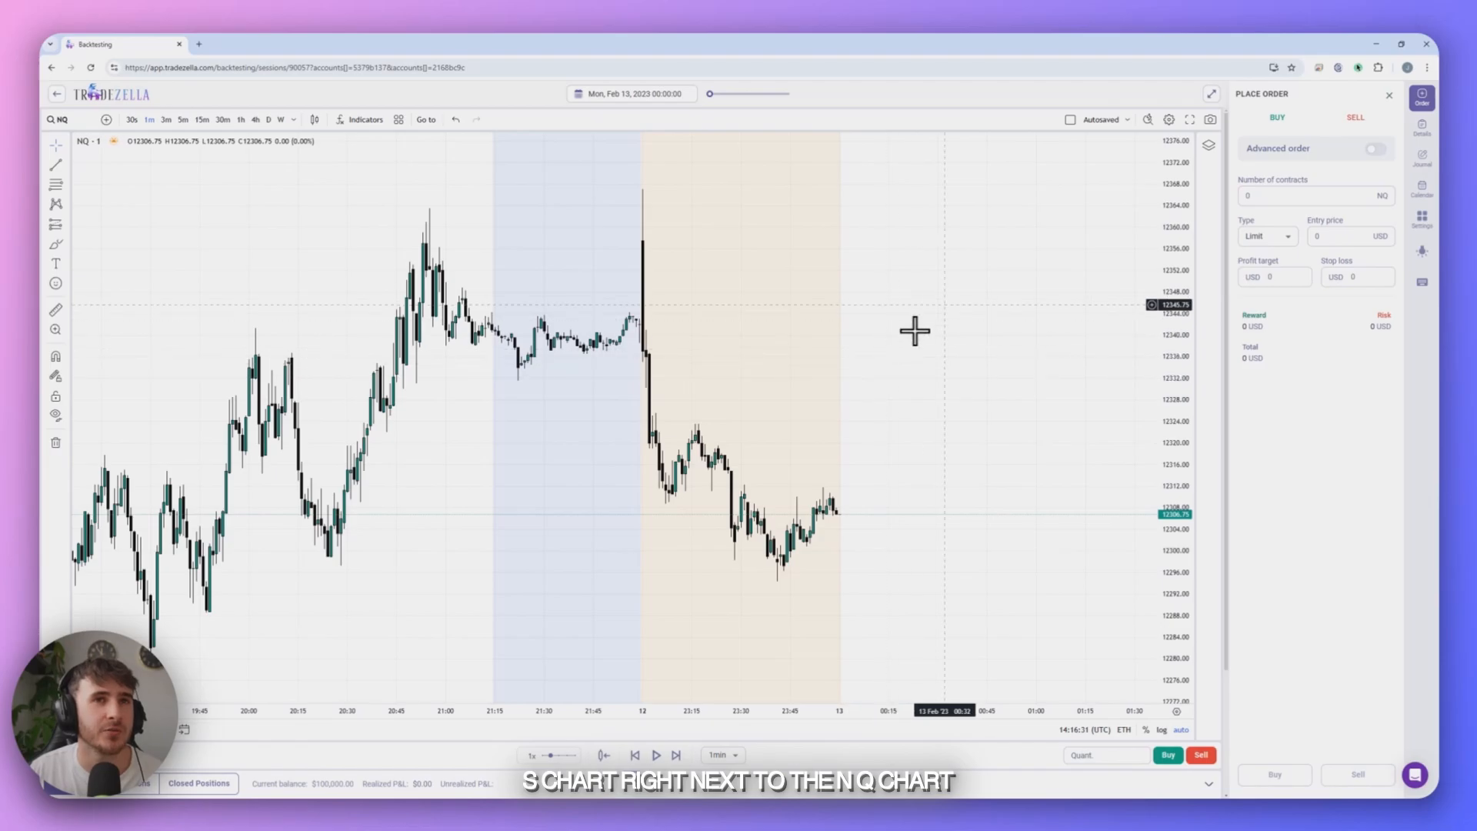
- Try an eight-chart layout and settle on the layout with two side-by-side charts
{"action": "left_click", "coordinate": [1070, 119]}
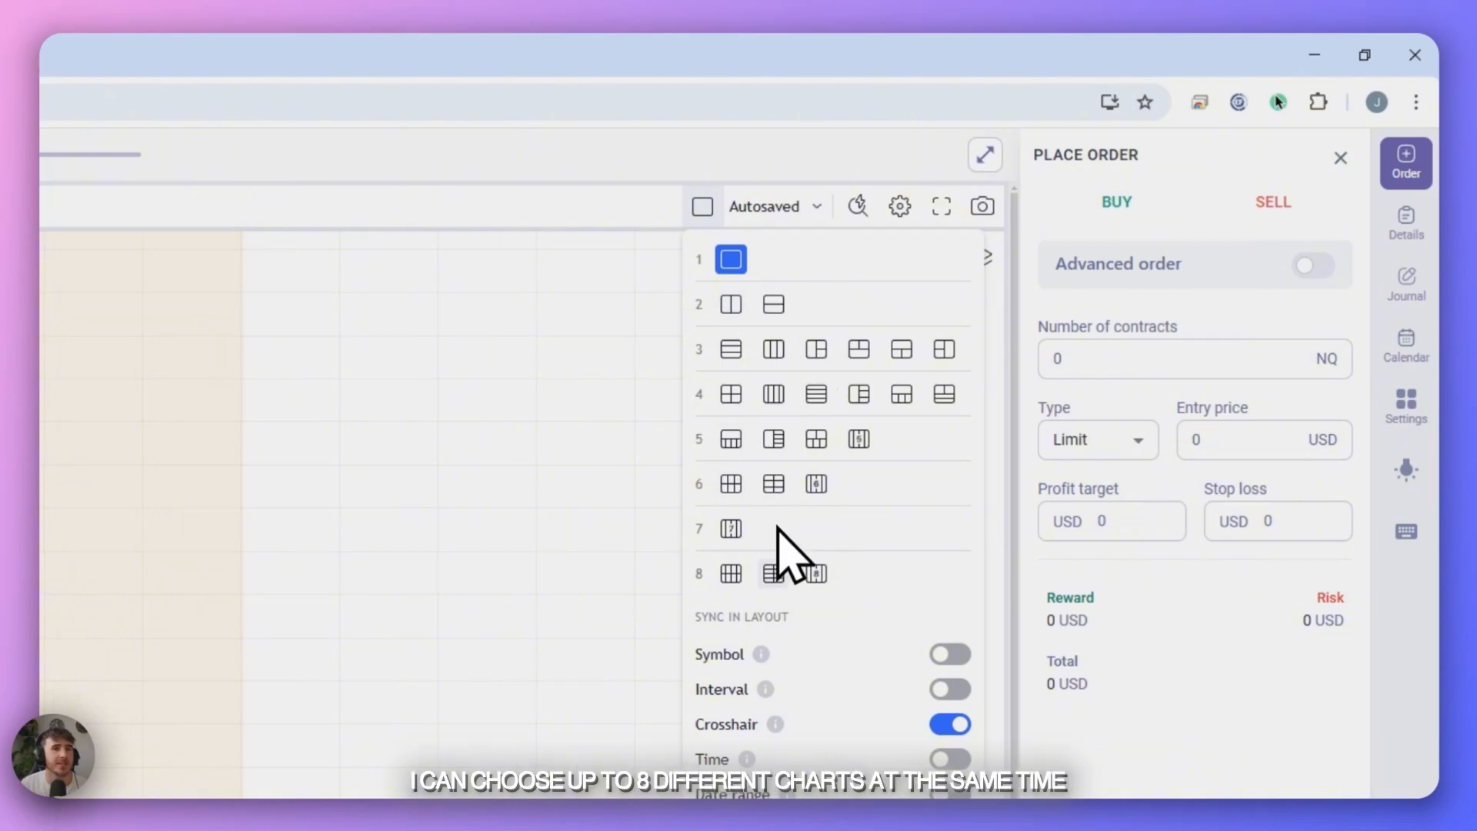
{"action": "left_click", "coordinate": [732, 573]}
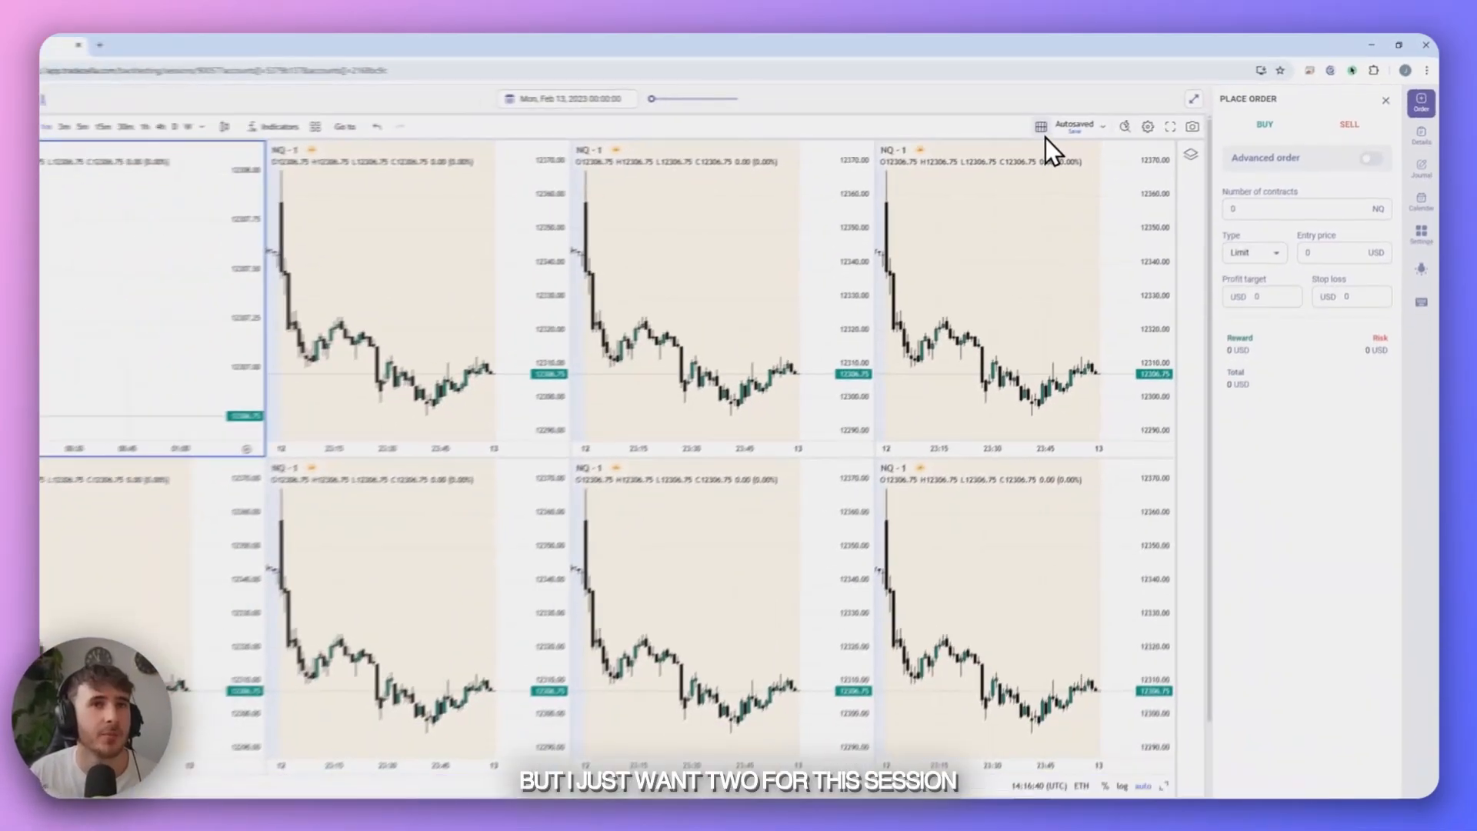
{"action": "left_click", "coordinate": [1085, 167]}
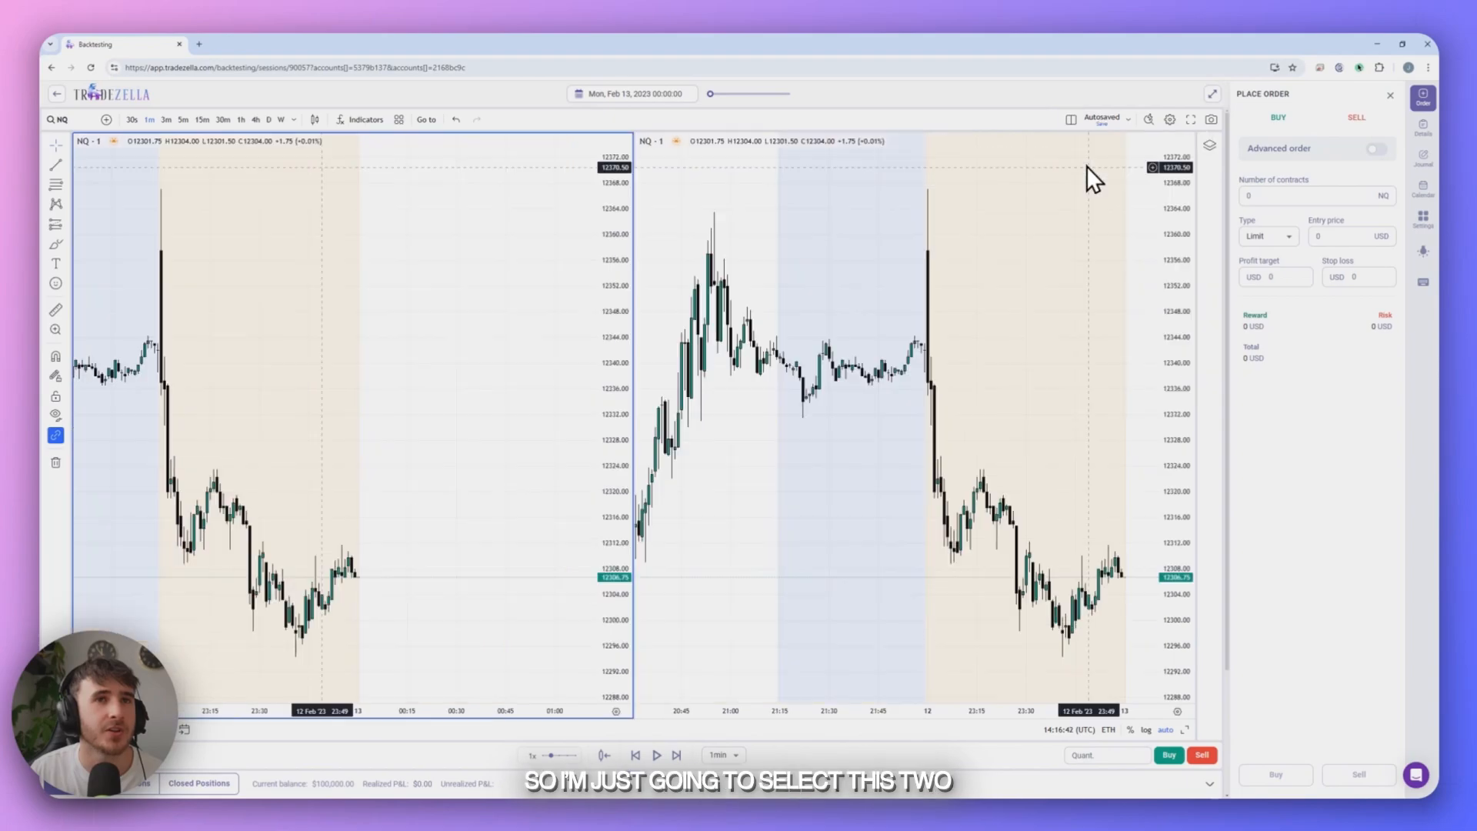
- Change the symbol of the second chart to MES
{"action": "left_click", "coordinate": [1003, 218]}
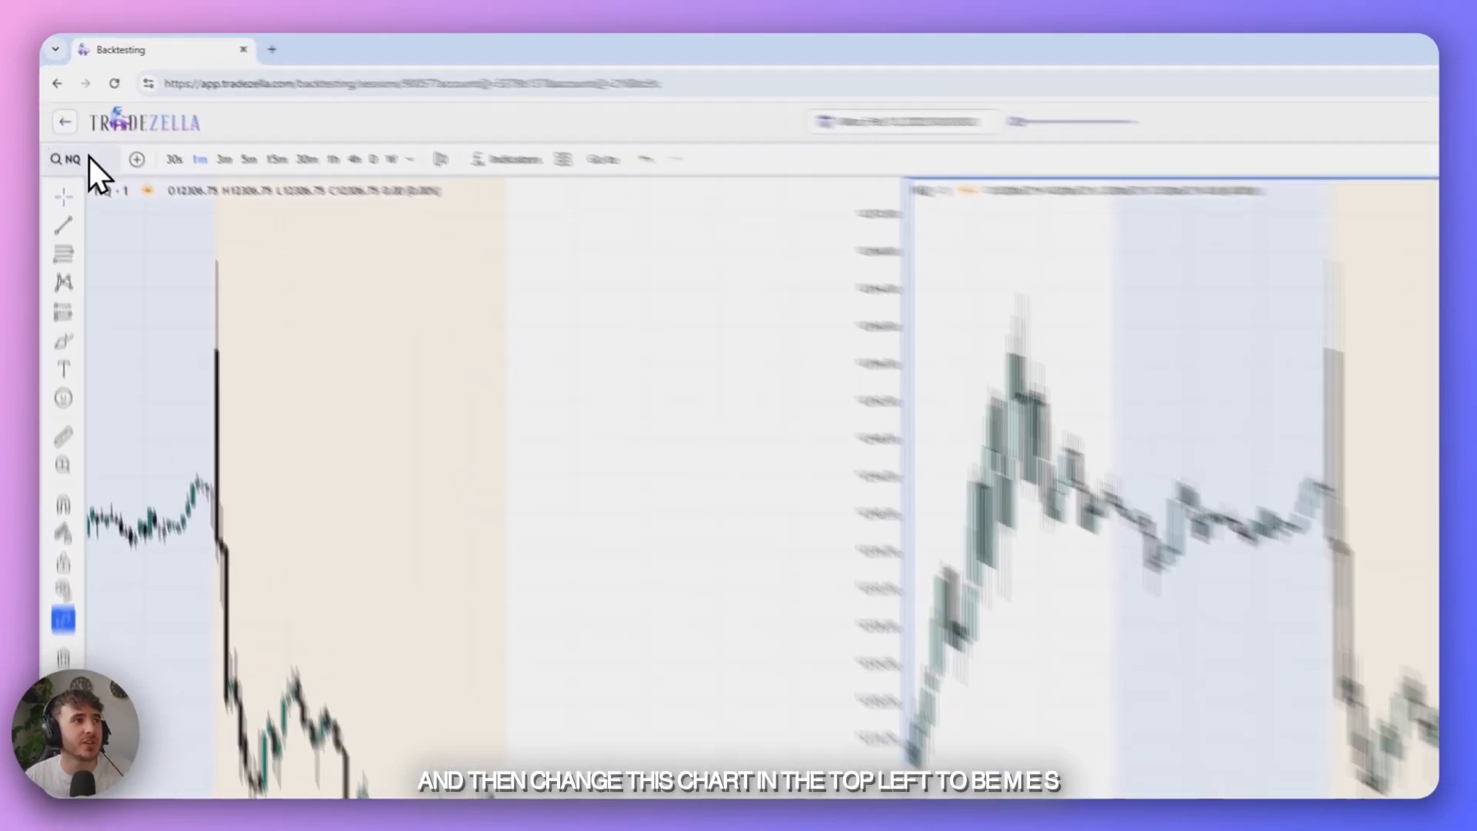
{"action": "left_click", "coordinate": [62, 119]}
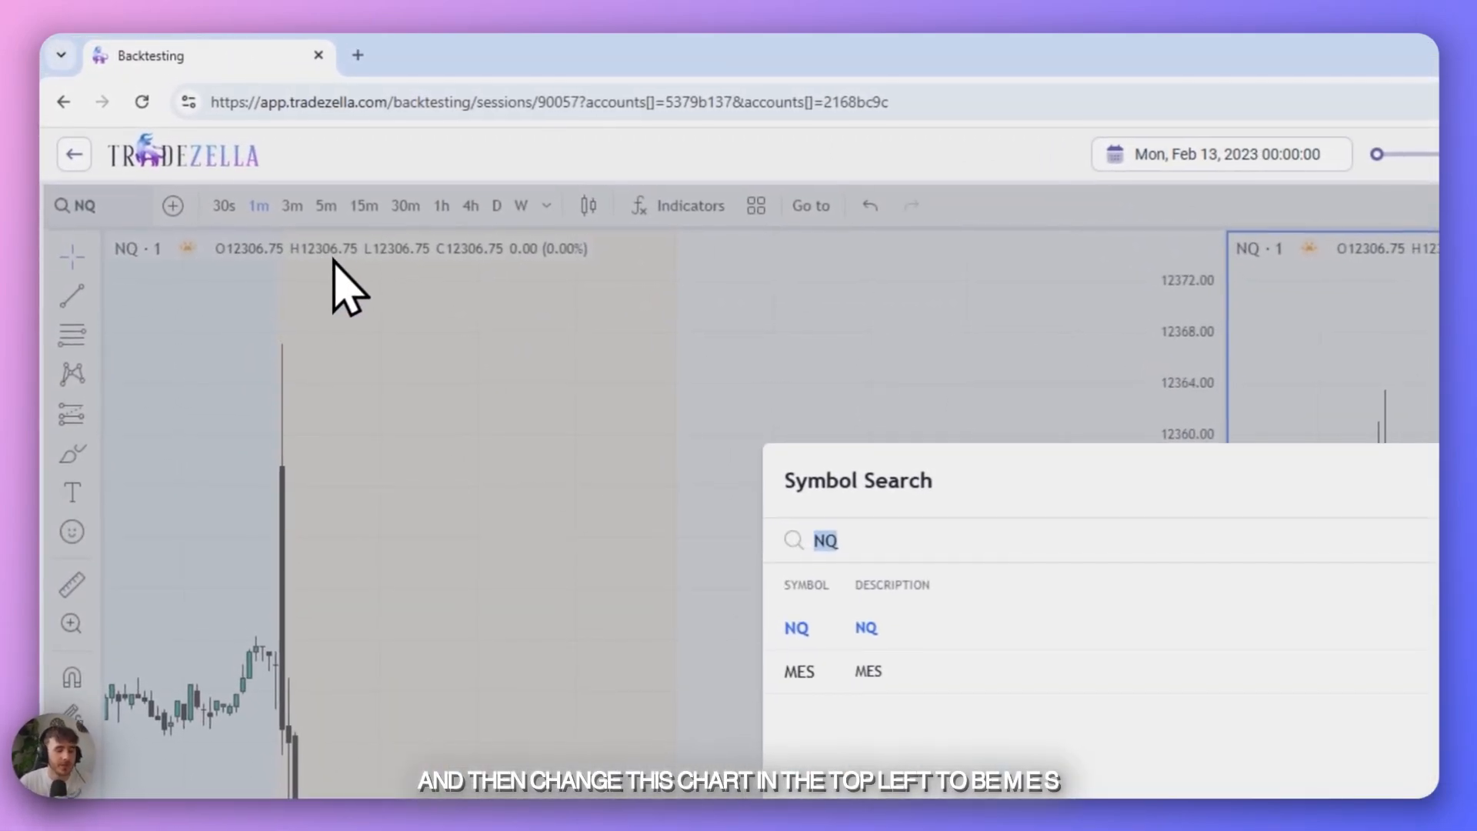
{"action": "type", "text": "ME"}
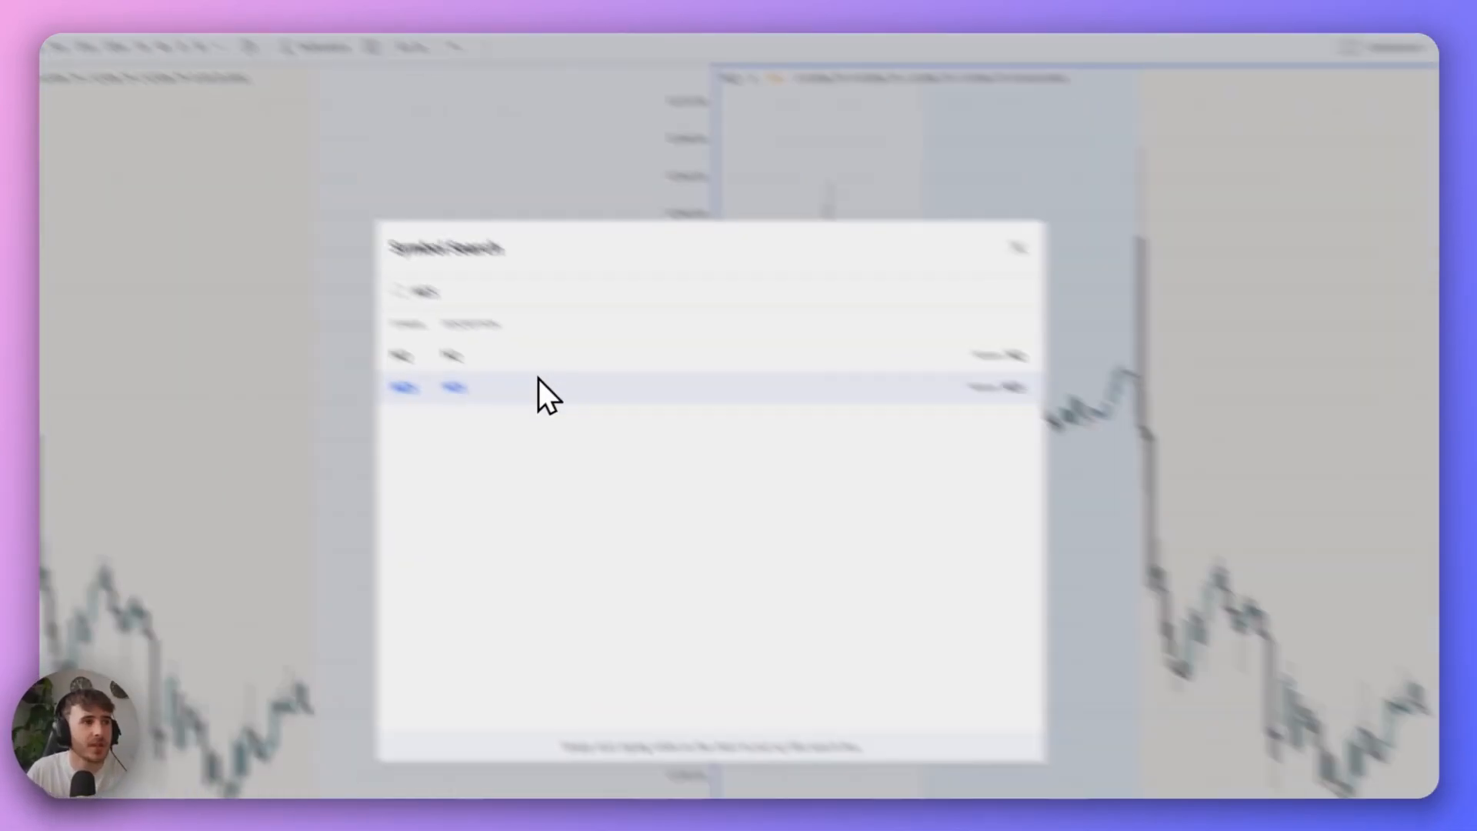
{"action": "left_click", "coordinate": [801, 674]}
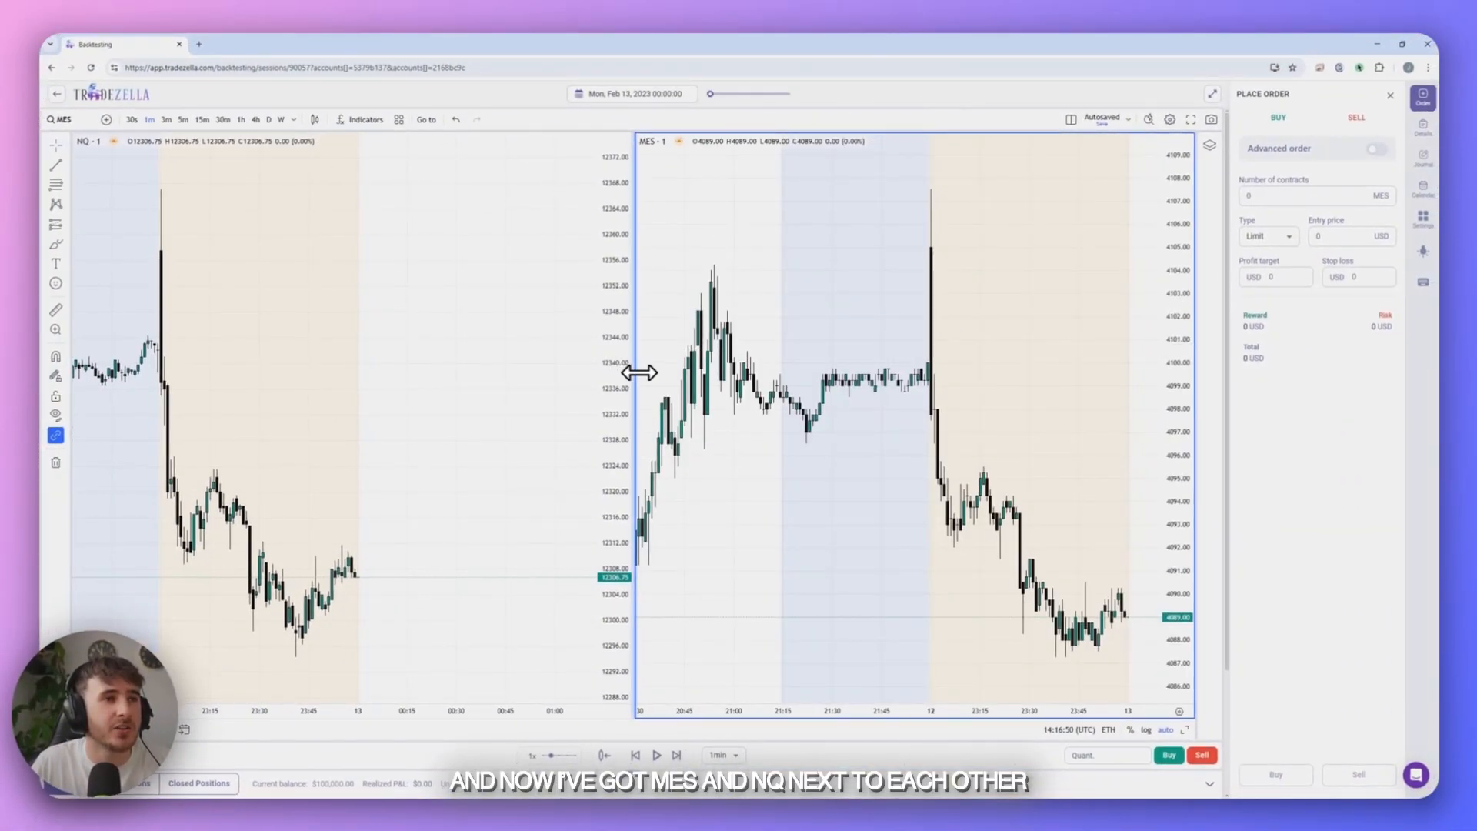
- Widen the NQ chart by narrowing the MES chart, and compress the MES price scale
{"action": "left_click_drag", "start_coordinate": [640, 373], "coordinate": [831, 371]}
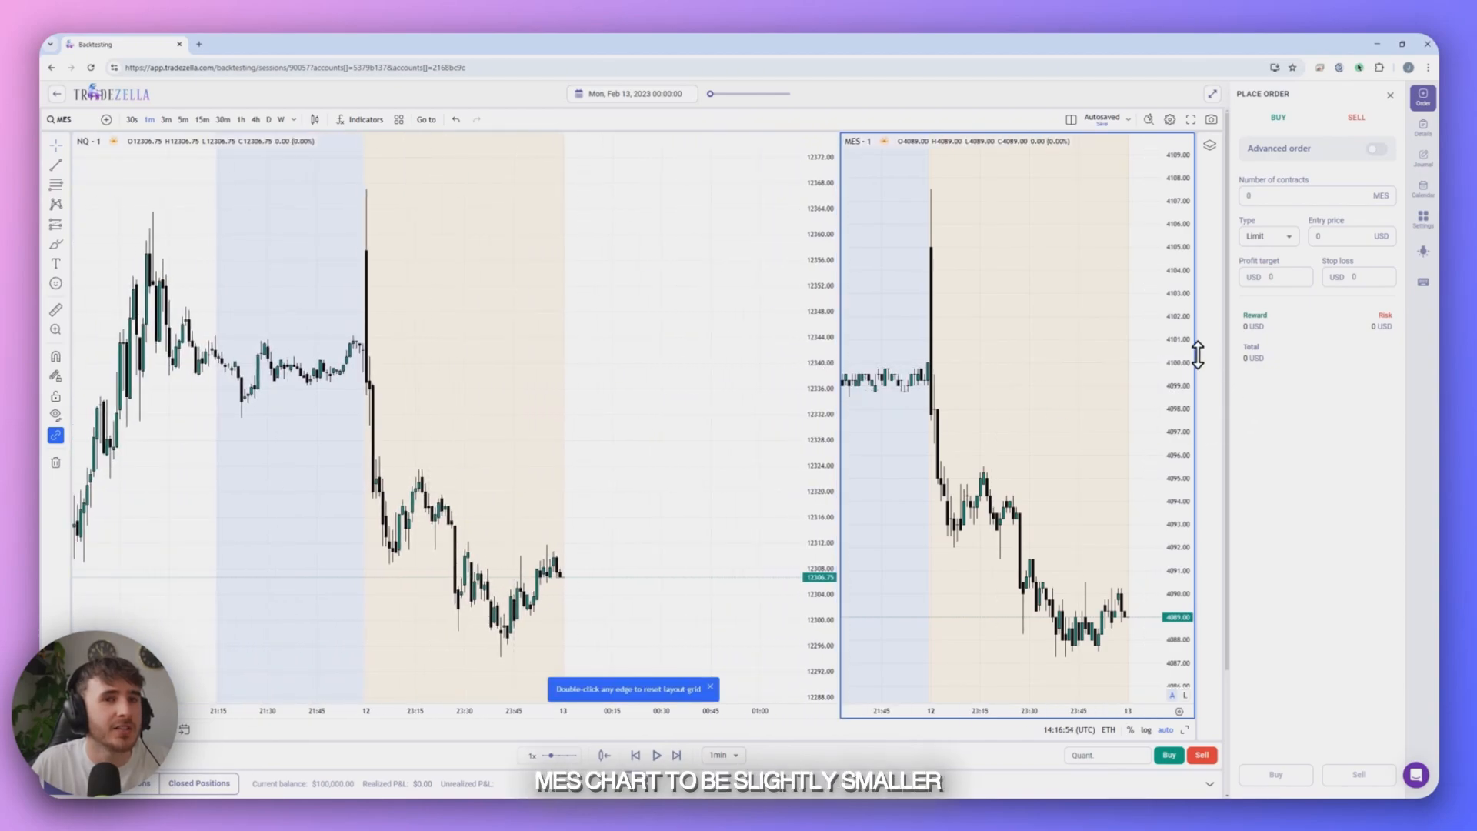
{"action": "left_click_drag", "start_coordinate": [1198, 354], "coordinate": [1154, 485]}
{"action": "left_click", "coordinate": [639, 449]}
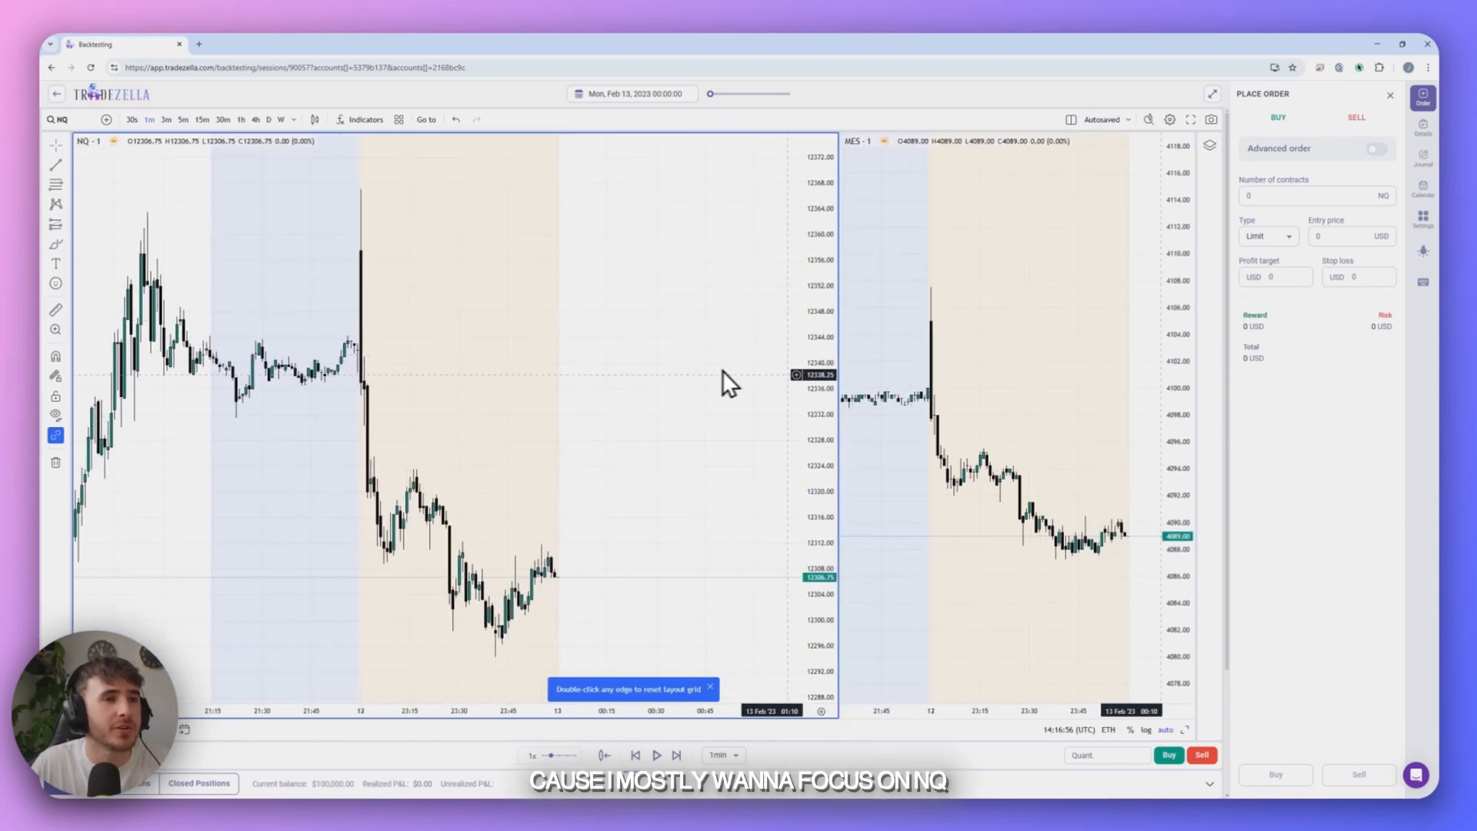
- Compress the NQ price scale and jump the replay to the Start of New York Session (New York Time)
{"action": "left_click_drag", "start_coordinate": [819, 375], "coordinate": [828, 409]}
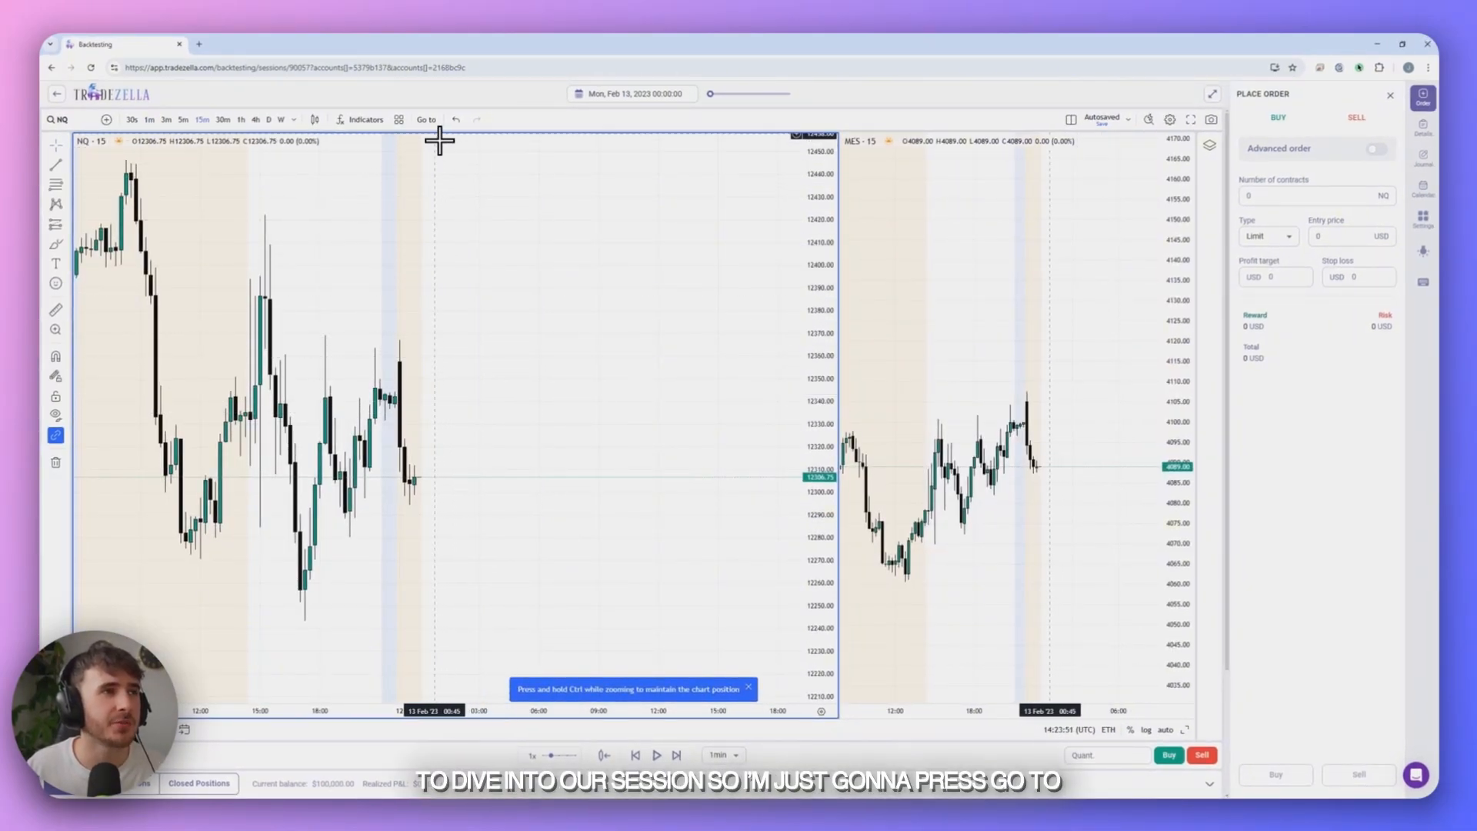
{"action": "left_click", "coordinate": [426, 120]}
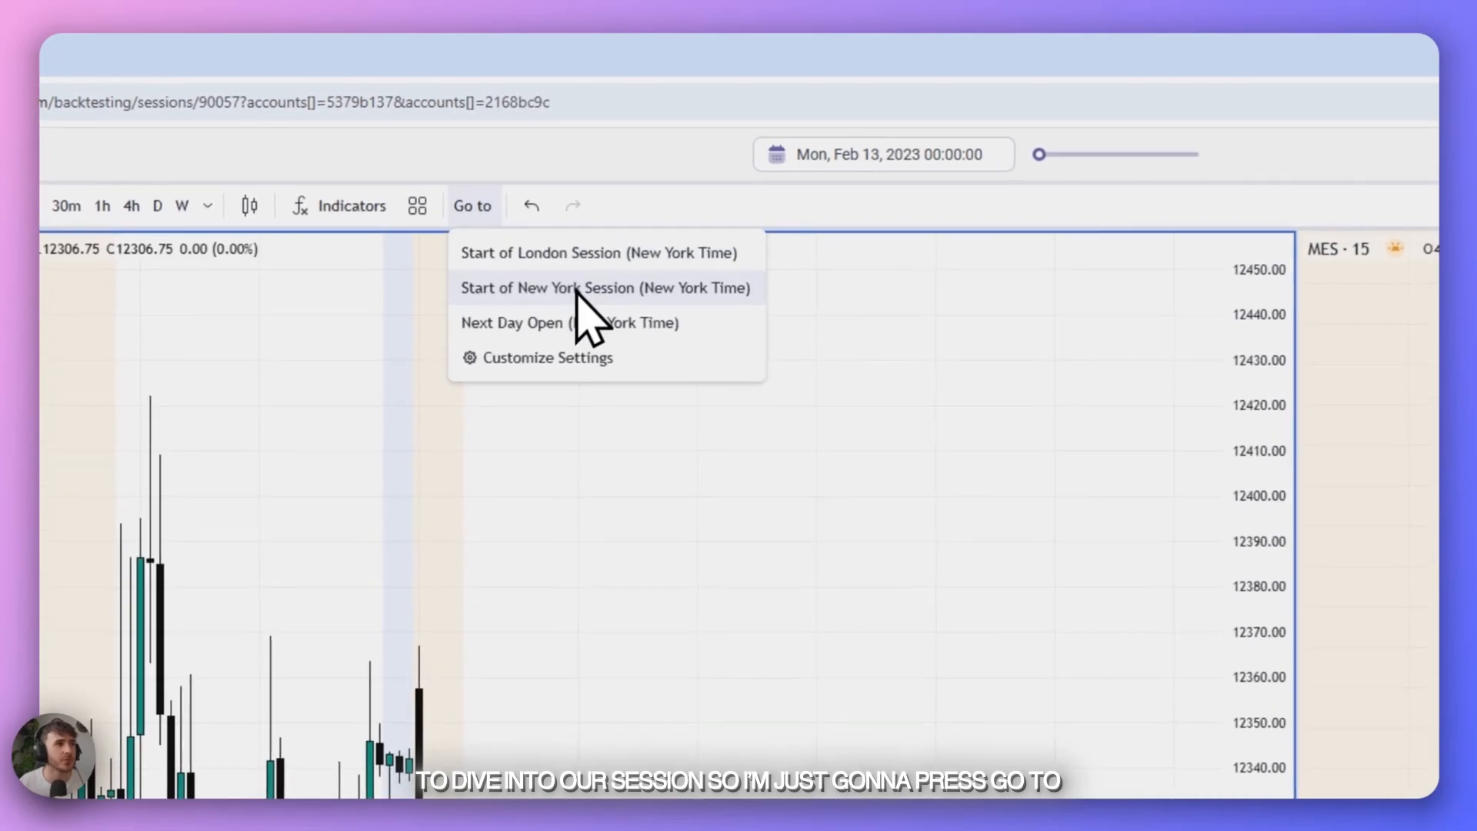
{"action": "left_click", "coordinate": [607, 291]}
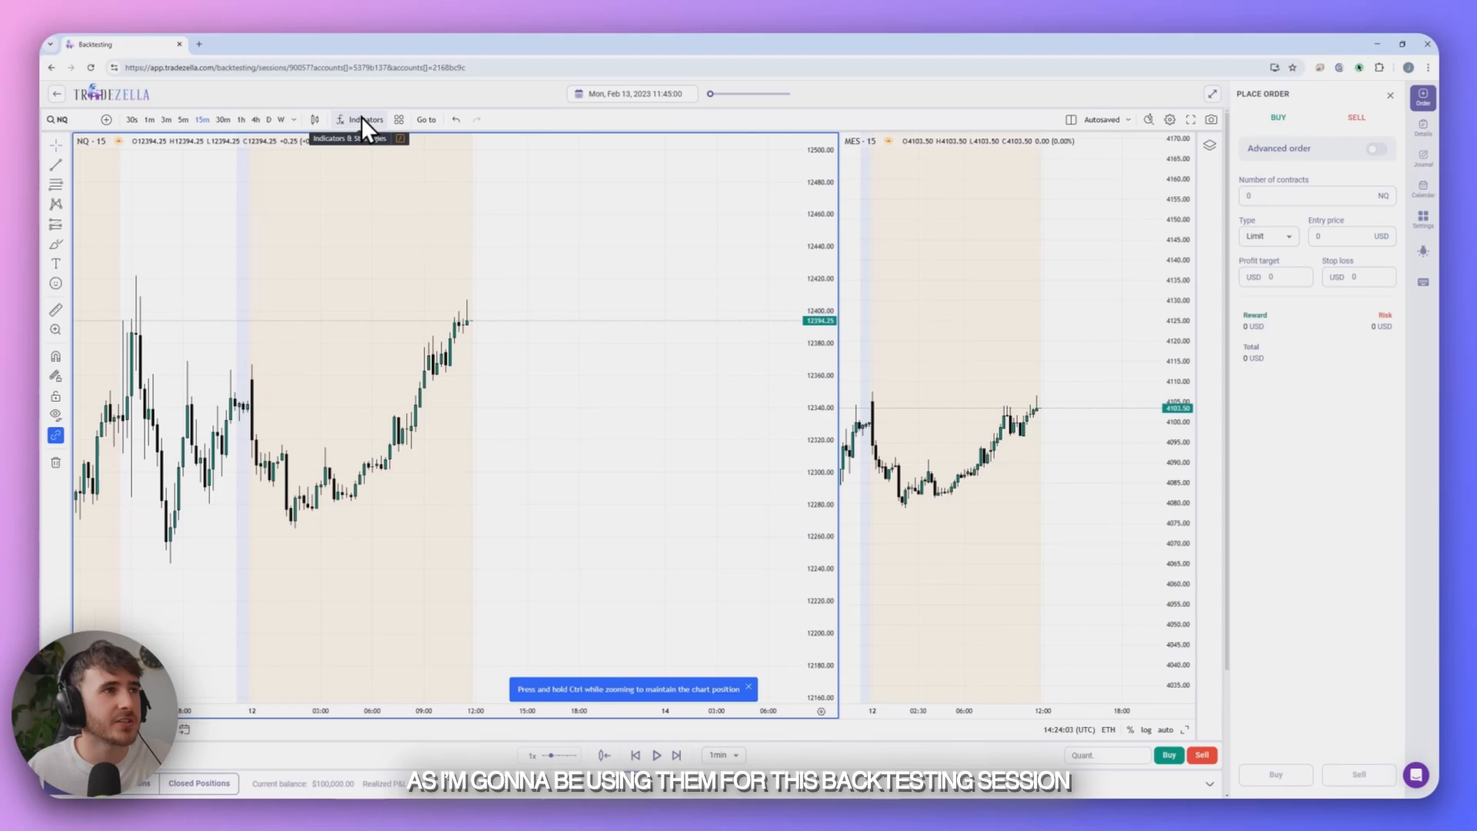
- Add the Sessions Indicator by Tradezella and the ICT FVG Indicator by Tradezella to the NQ chart
{"action": "left_click", "coordinate": [362, 119]}
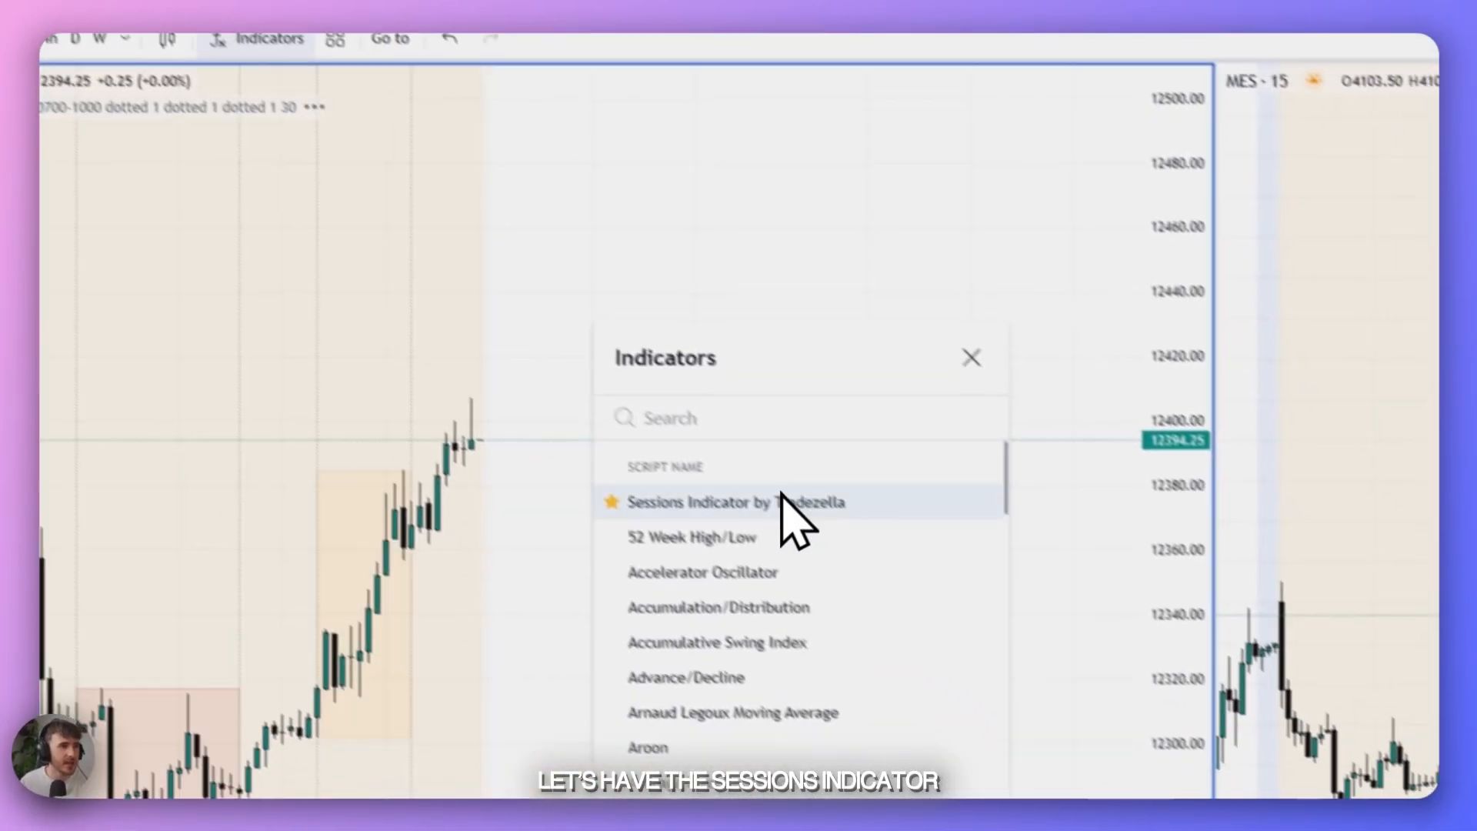
{"action": "left_click", "coordinate": [758, 382]}
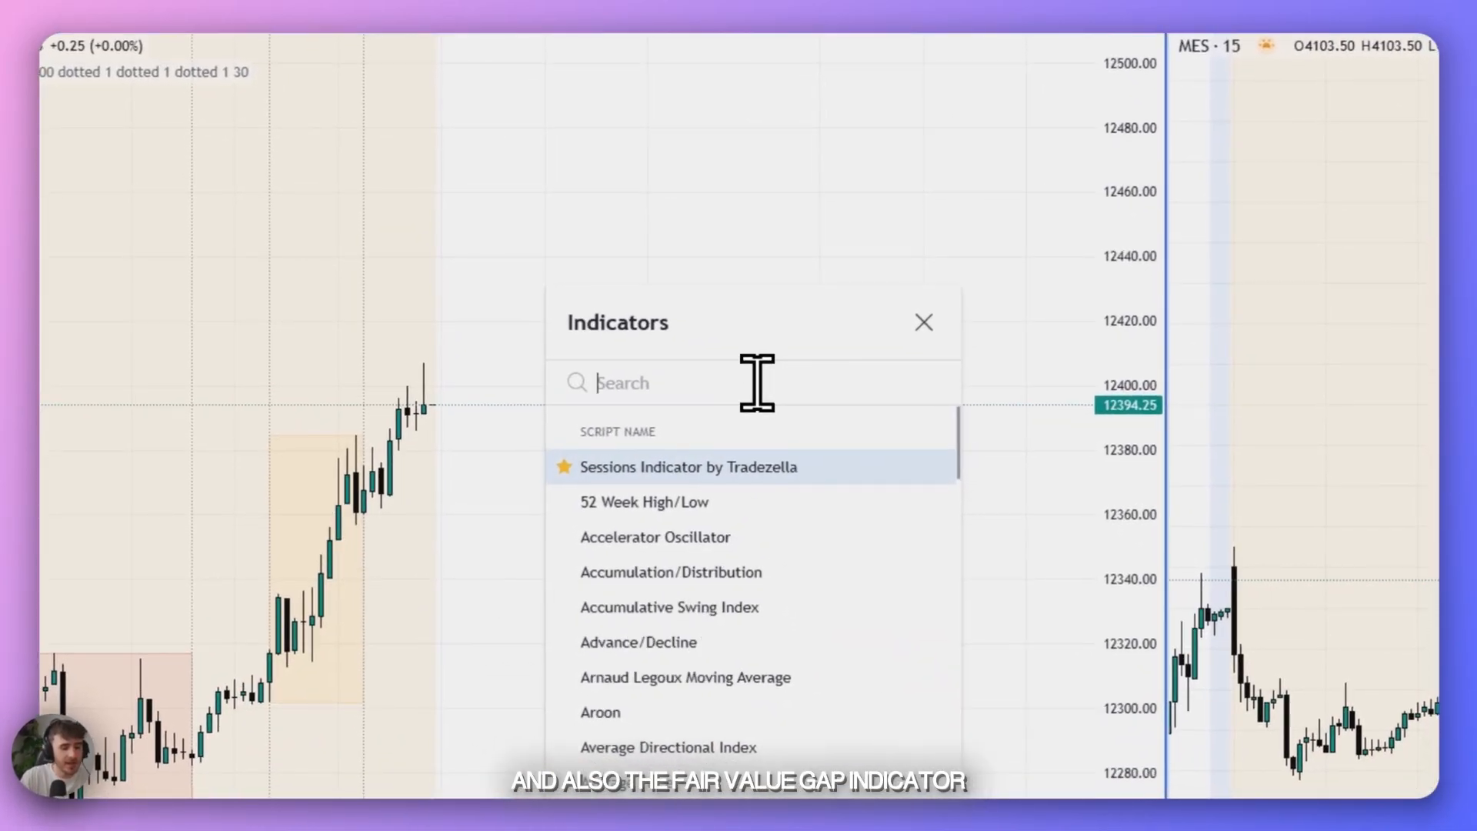
{"action": "type", "text": "FVG"}
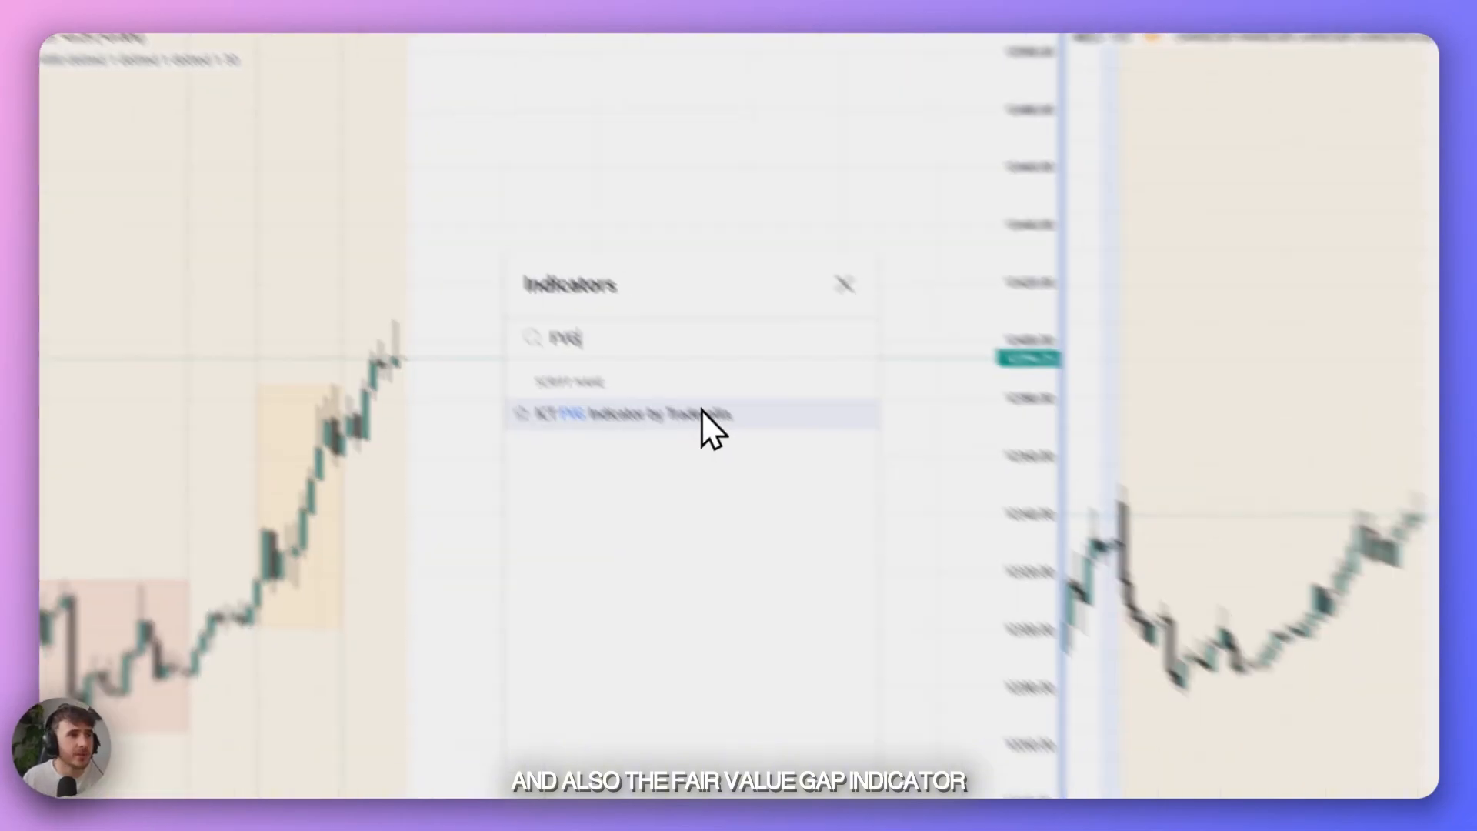
{"action": "left_click", "coordinate": [764, 467]}
{"action": "left_click", "coordinate": [924, 323]}
- Switch the NQ chart to the 5-minute timeframe and draw a rectangle over the price zone from about 12365 to 12377
{"action": "left_click_drag", "start_coordinate": [847, 351], "coordinate": [789, 399]}
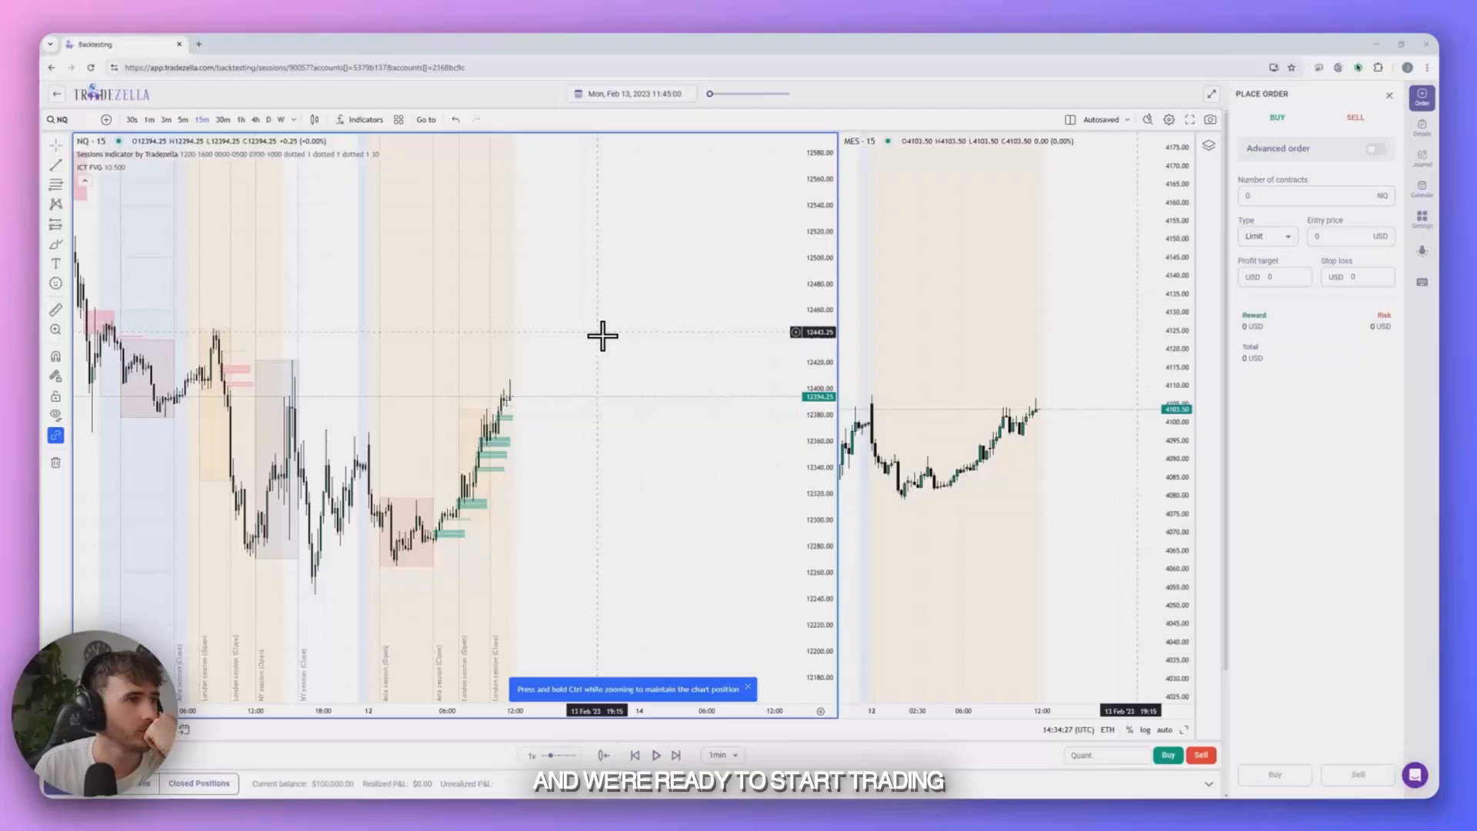
{"action": "scroll", "coordinate": [728, 415], "scroll_direction": "down", "scroll_amount": 3}
{"action": "scroll", "coordinate": [728, 416], "scroll_direction": "up", "scroll_amount": 3}
{"action": "left_click", "coordinate": [183, 120]}
{"action": "left_click", "coordinate": [477, 440]}
{"action": "left_click", "coordinate": [683, 479]}
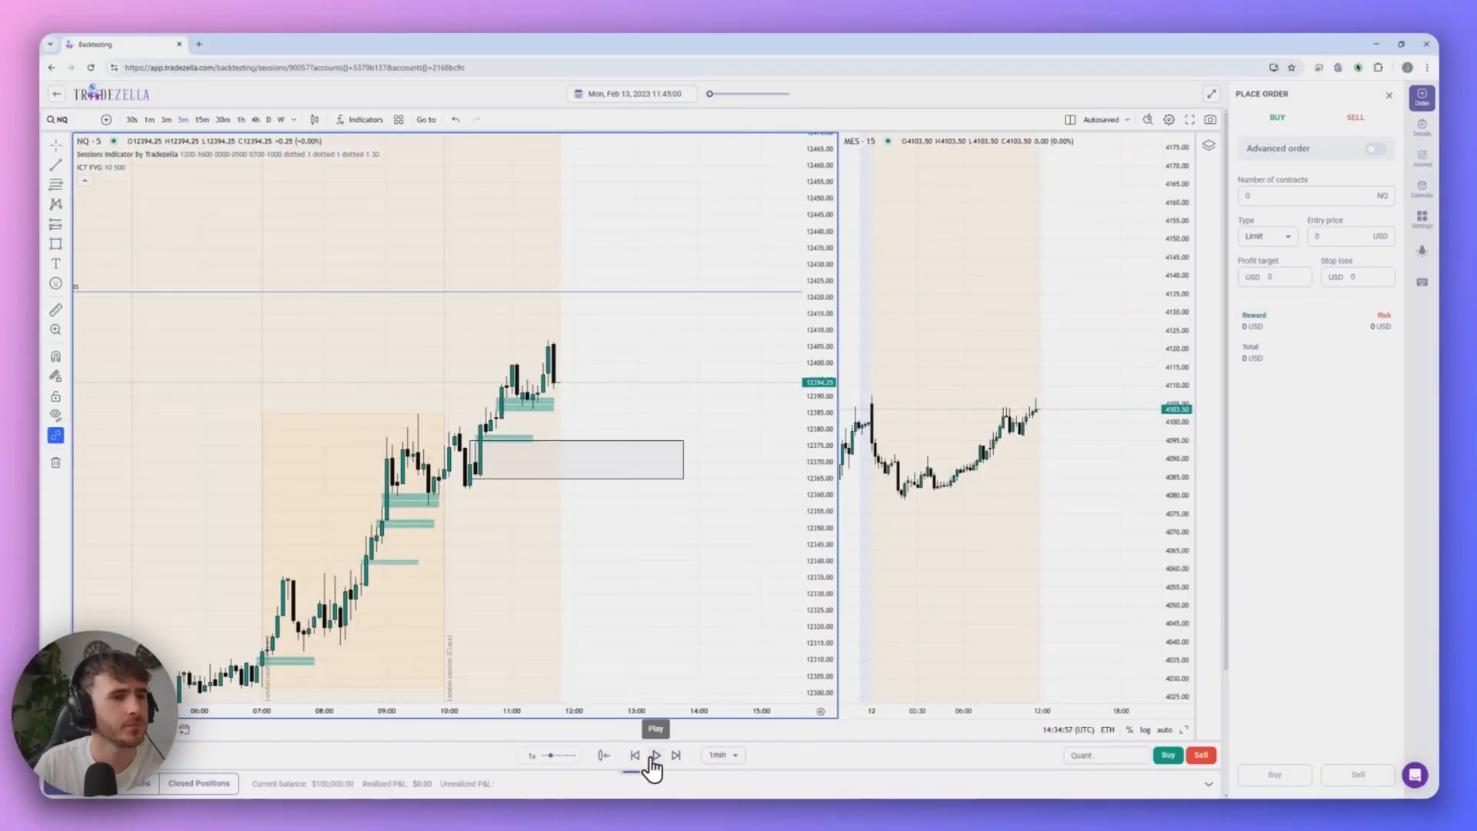
- Play the replay and buy 3 NQ contracts at market
{"action": "left_click", "coordinate": [656, 755]}
{"action": "left_click", "coordinate": [1104, 755]}
{"action": "type", "text": "3"}
{"action": "left_click", "coordinate": [1167, 756]}
- Switch the NQ chart to the 3-minute timeframe and place a short position drawing at the latest candle
{"action": "left_click", "coordinate": [201, 120]}
{"action": "left_click", "coordinate": [167, 120]}
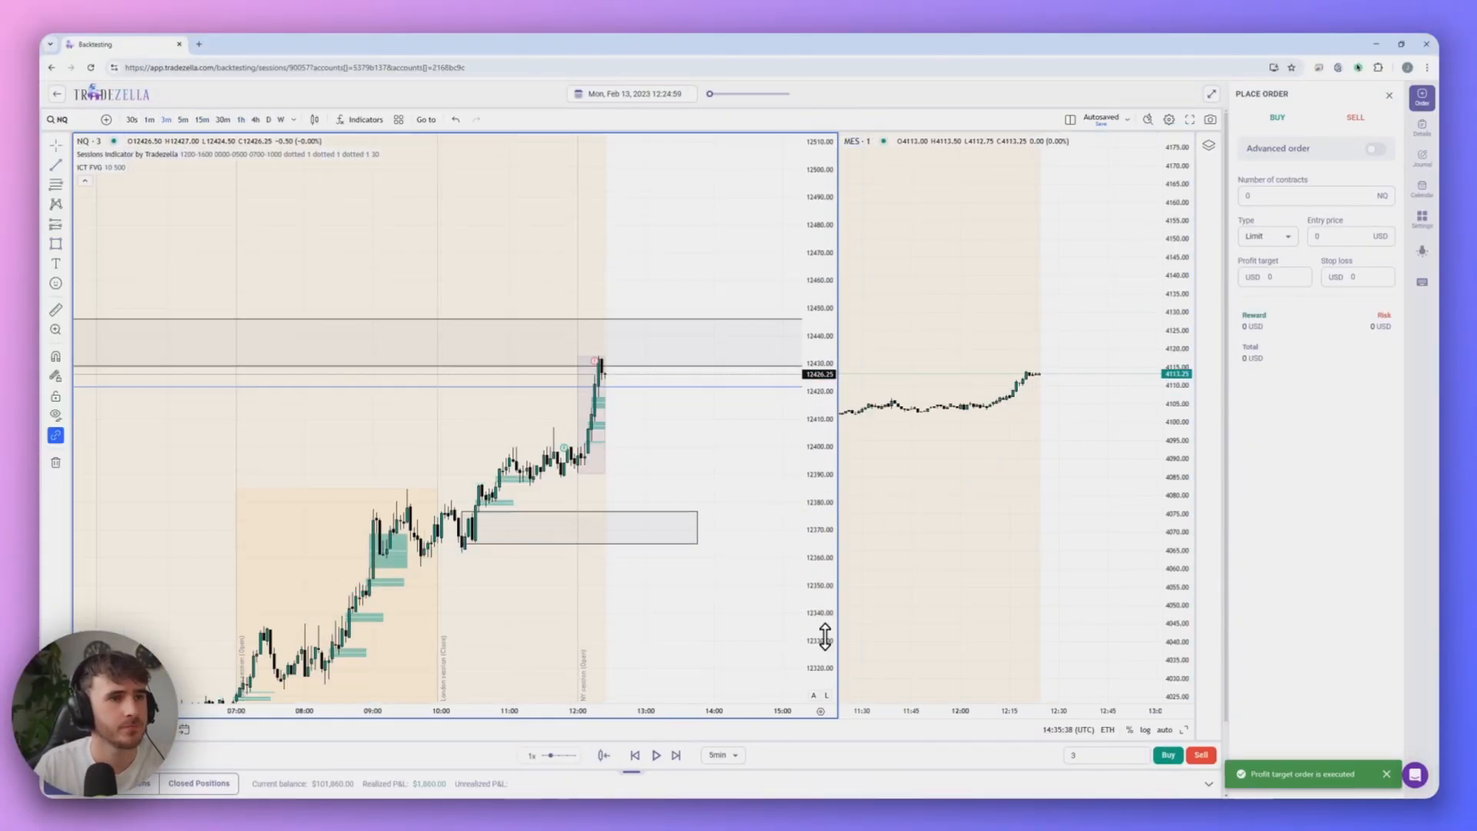
{"action": "left_click", "coordinate": [67, 224]}
{"action": "left_click", "coordinate": [115, 260]}
{"action": "left_click", "coordinate": [602, 364]}
- Place an advanced sell order on NQ with a profit target at 12376.75, and run the replay at 2x speed
{"action": "left_click", "coordinate": [1375, 149]}
{"action": "left_click", "coordinate": [1357, 775]}
{"action": "left_click", "coordinate": [675, 756]}
{"action": "left_click_drag", "start_coordinate": [551, 756], "coordinate": [562, 757]}
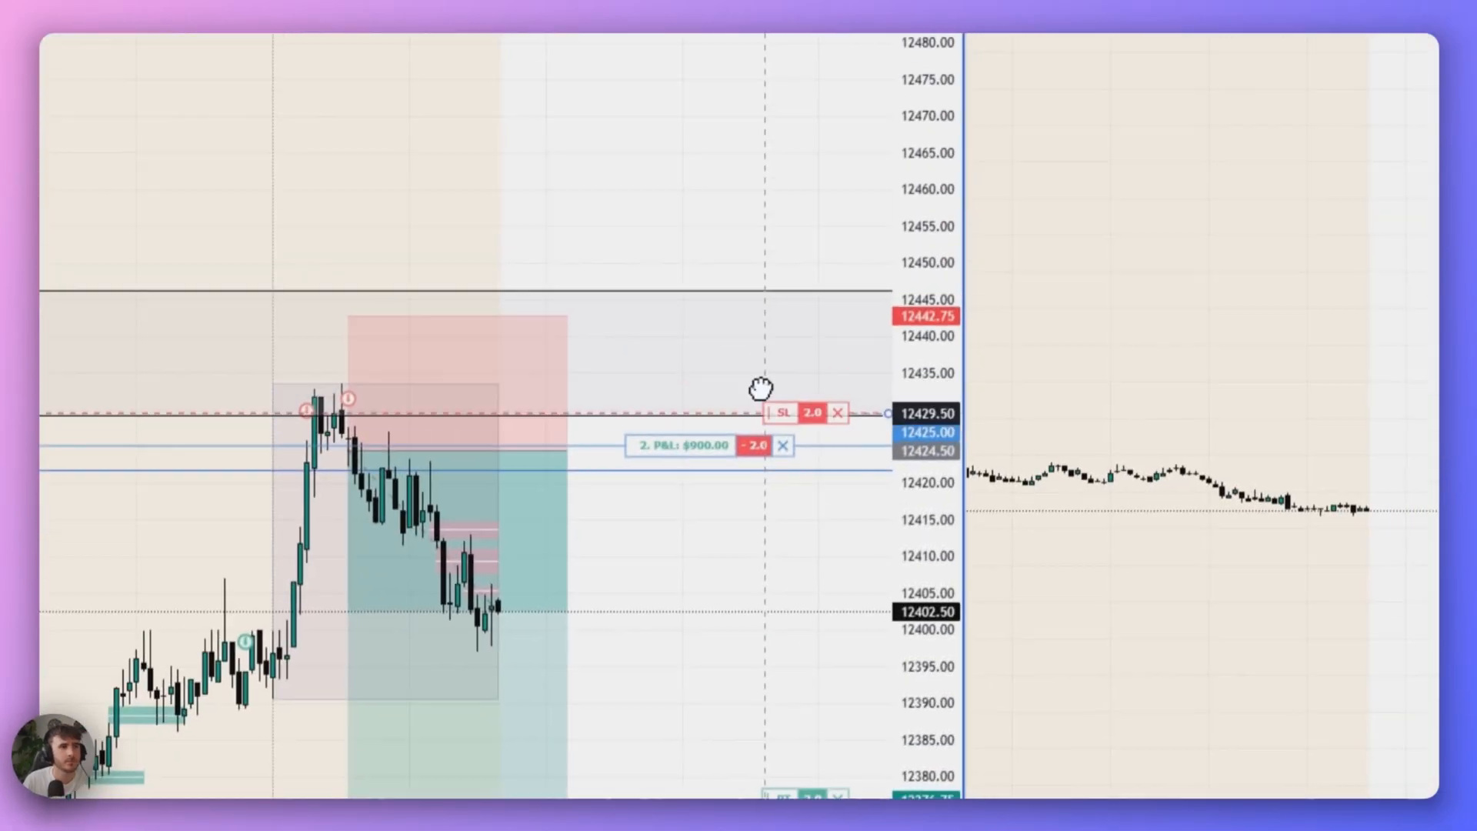
- In the short NQ trade's journal, check all playbook rules and tag Entry off as 15 minute supply and Entry timeframe as 3 minute
{"action": "left_click_drag", "start_coordinate": [764, 412], "coordinate": [758, 447]}
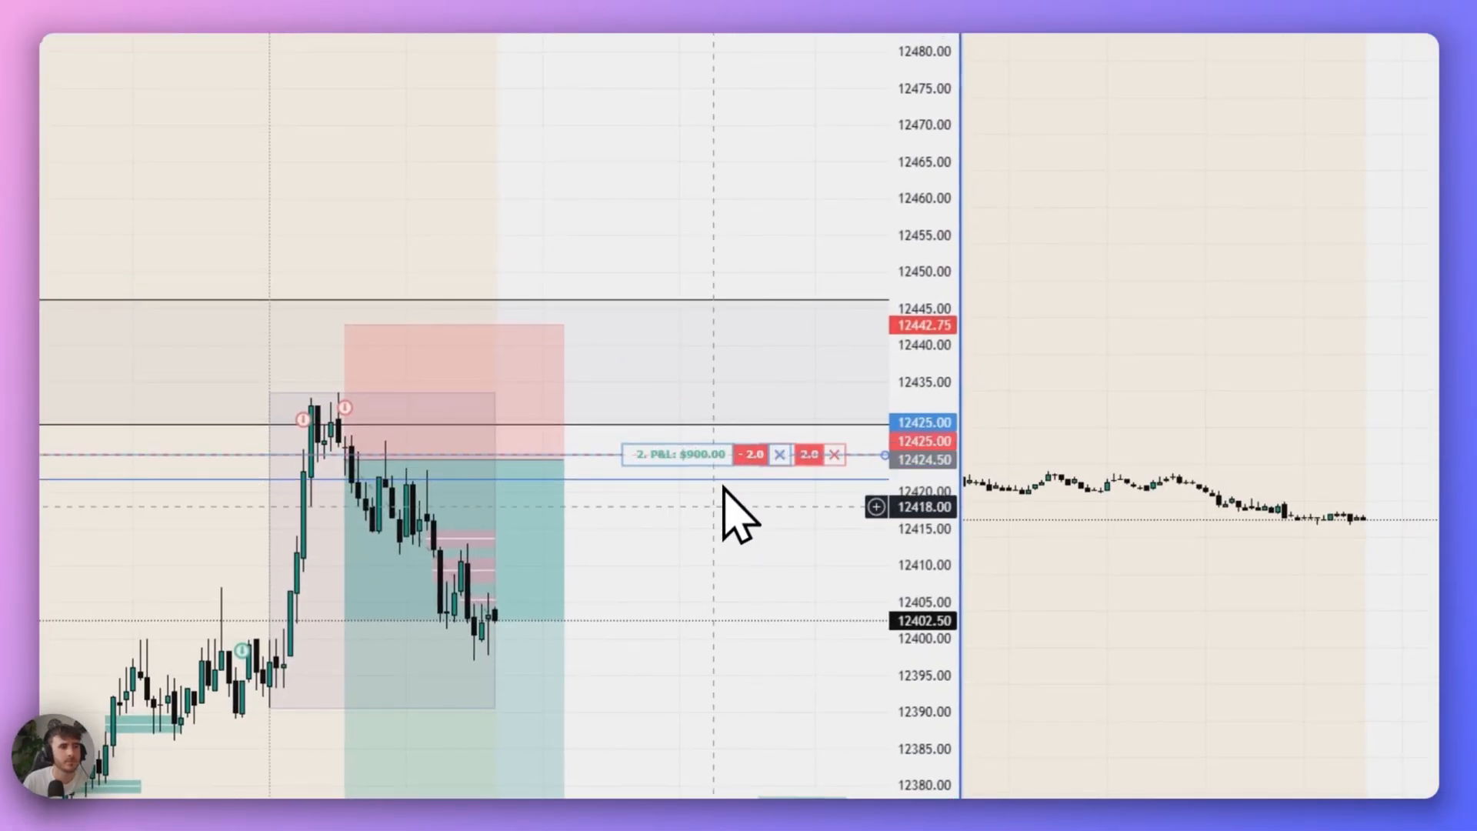
{"action": "left_click", "coordinate": [656, 756]}
{"action": "left_click", "coordinate": [1423, 159]}
{"action": "left_click", "coordinate": [1256, 228]}
{"action": "left_click", "coordinate": [1256, 247]}
{"action": "left_click", "coordinate": [1257, 267]}
{"action": "left_click", "coordinate": [1256, 307]}
{"action": "scroll", "coordinate": [1316, 384], "scroll_direction": "down", "scroll_amount": 3}
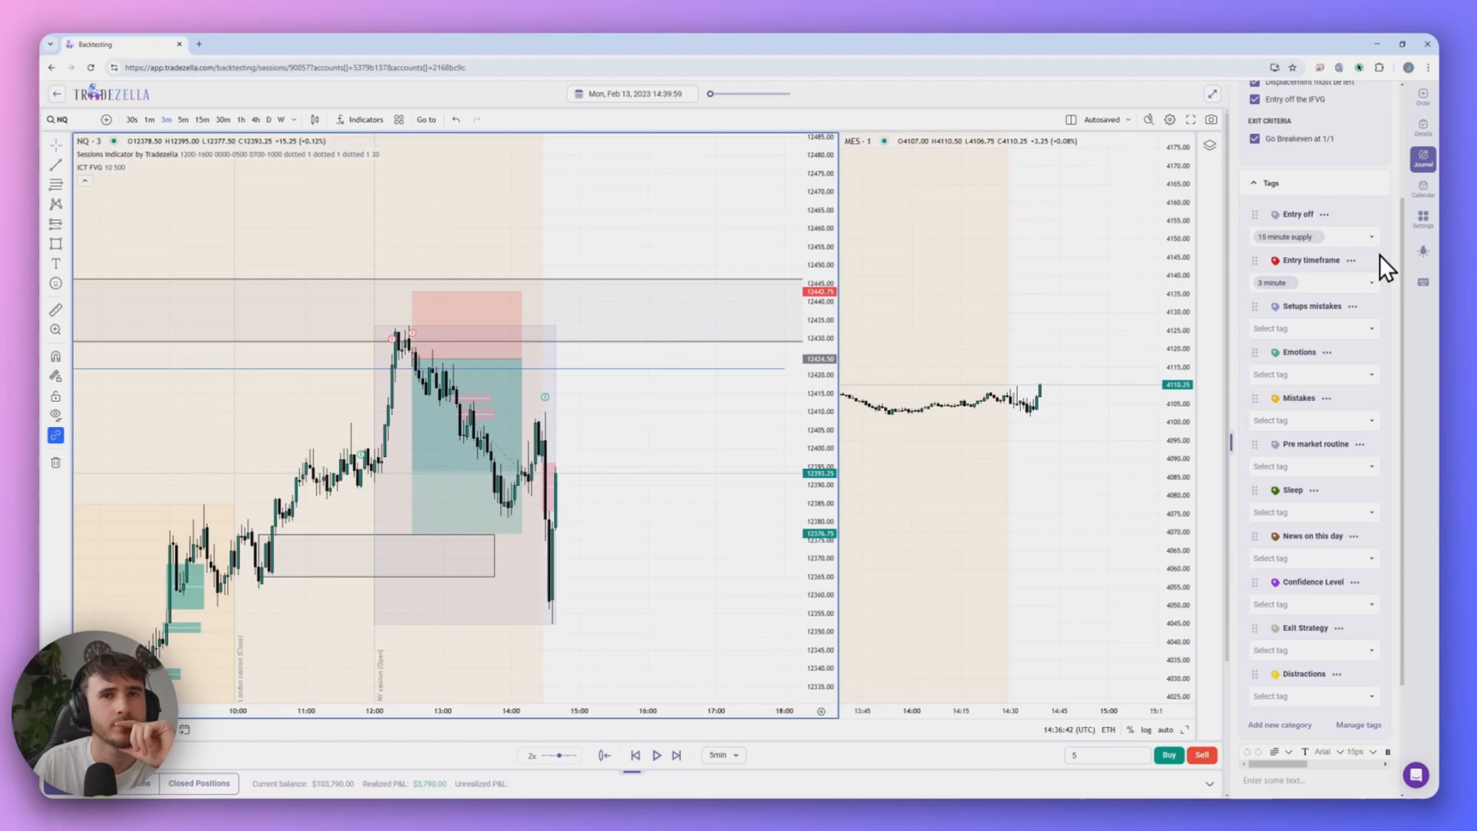
- Go to the start of the New York session and advance the replay to February 14, 2023, 13:35, with NQ on the 1-minute timeframe
{"action": "left_click", "coordinate": [426, 120]}
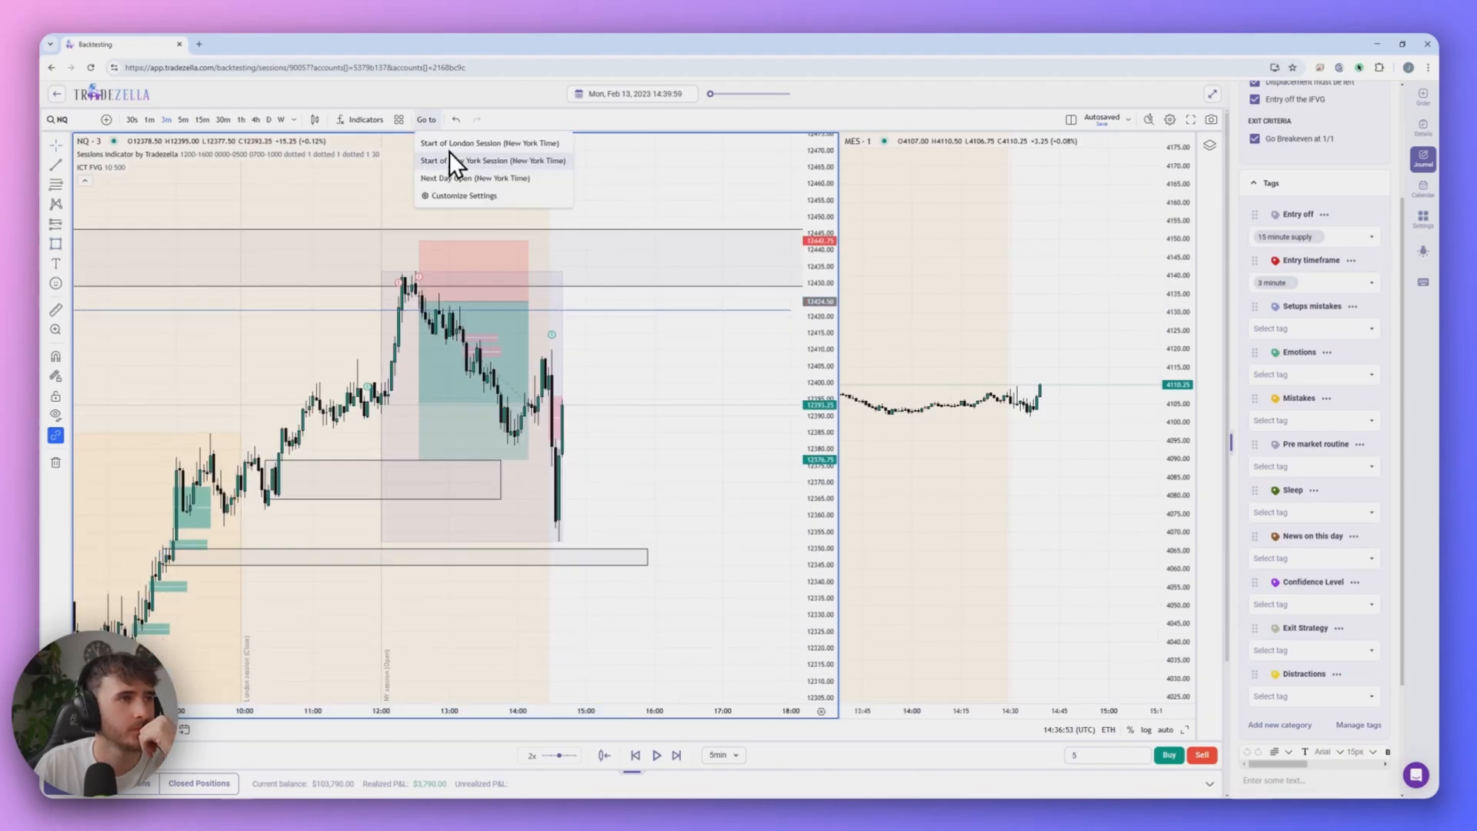
{"action": "left_click", "coordinate": [451, 157]}
{"action": "left_click", "coordinate": [241, 120]}
{"action": "left_click", "coordinate": [1048, 443]}
{"action": "left_click", "coordinate": [149, 120]}
{"action": "left_click", "coordinate": [724, 755]}
{"action": "left_click", "coordinate": [694, 759]}
{"action": "left_click", "coordinate": [676, 755]}
{"action": "left_click", "coordinate": [724, 756]}
{"action": "left_click", "coordinate": [692, 705]}
{"action": "left_click_drag", "start_coordinate": [824, 317], "coordinate": [825, 591]}
{"action": "scroll", "coordinate": [677, 462], "scroll_direction": "up", "scroll_amount": 2}
- Switch the NQ and MES charts to the 30-second timeframe
{"action": "left_click", "coordinate": [892, 414]}
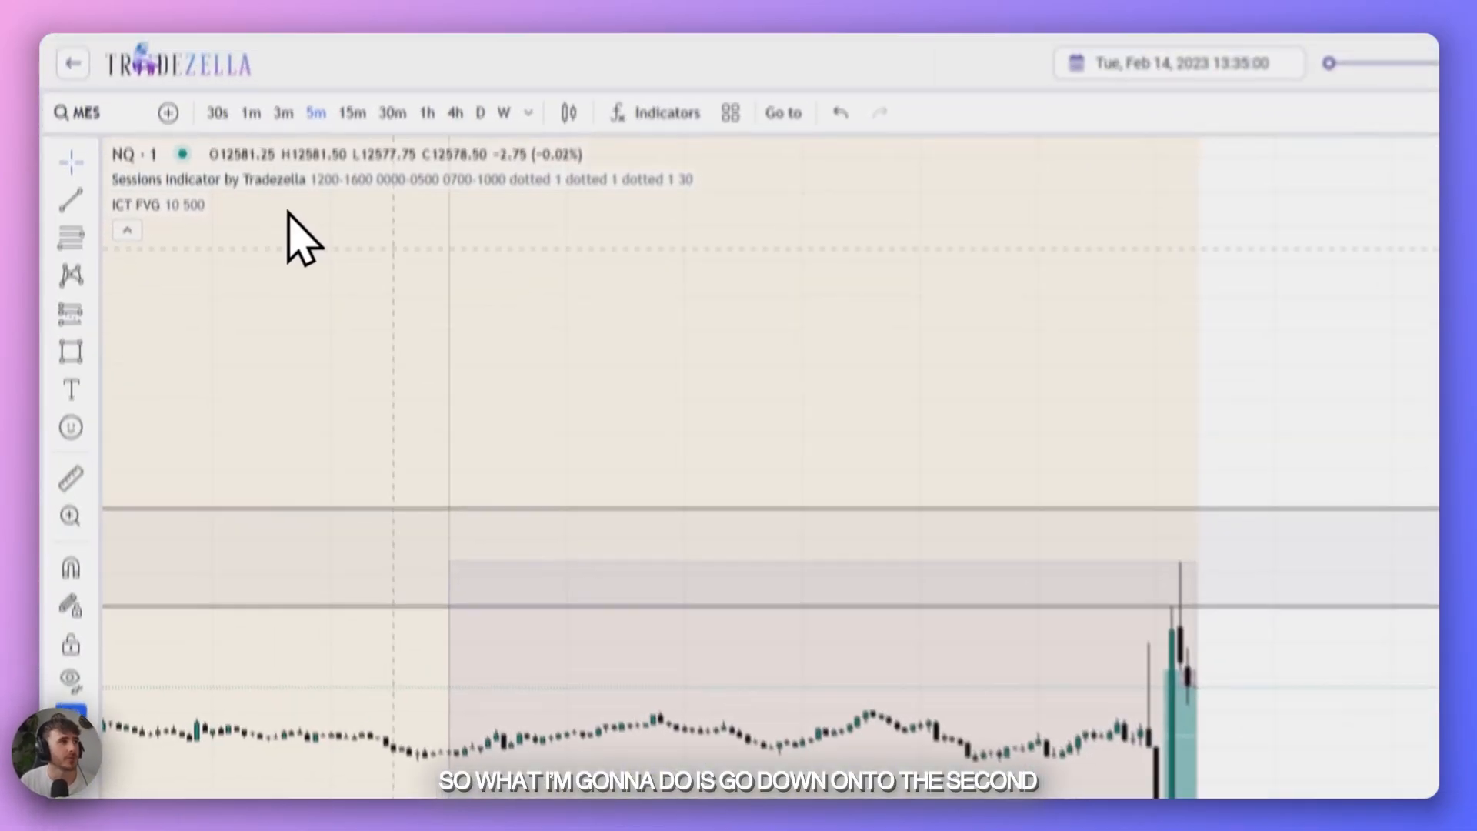
{"action": "left_click", "coordinate": [224, 207]}
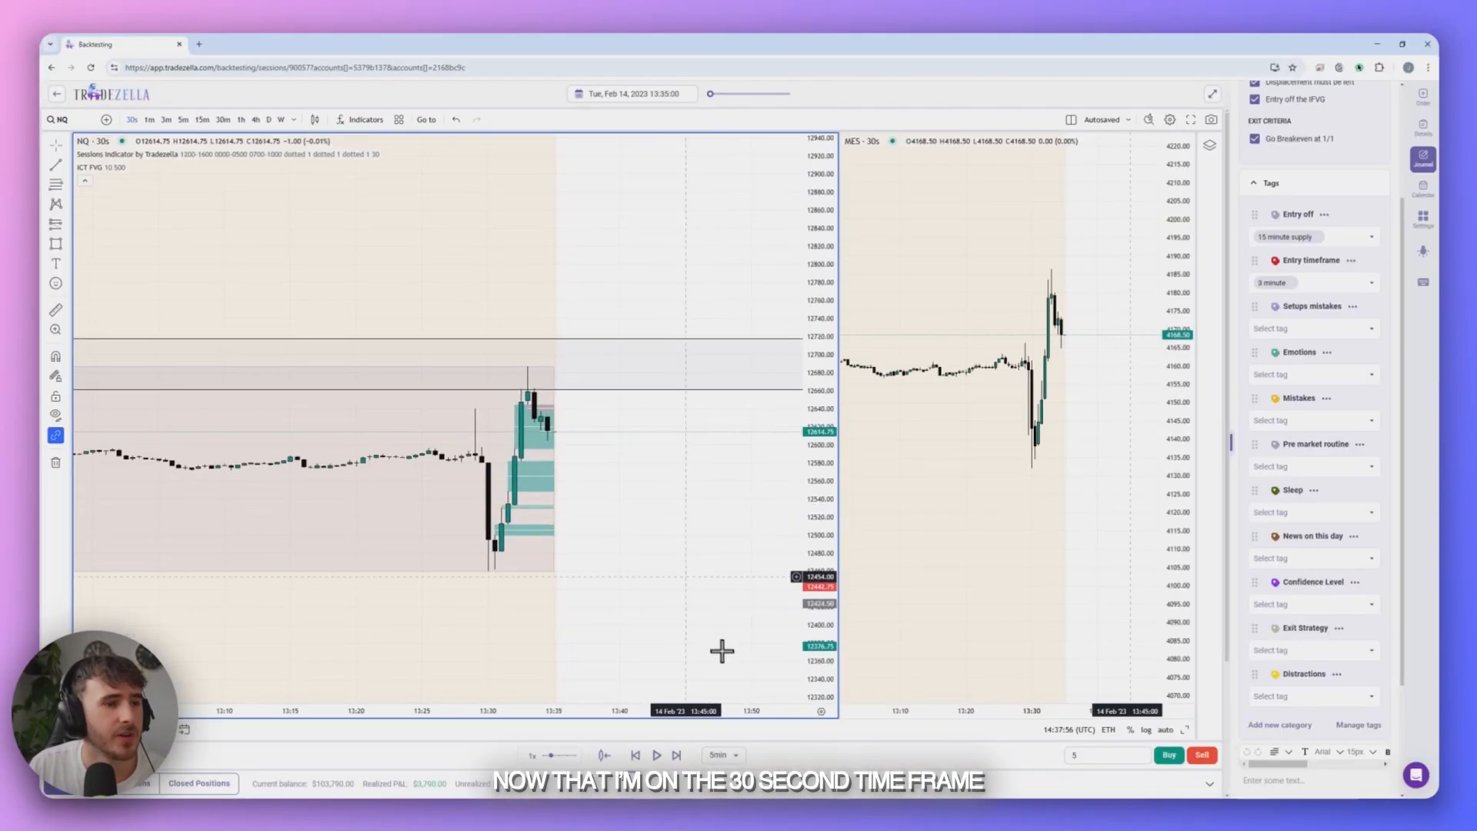
{"action": "left_click_drag", "start_coordinate": [696, 578], "coordinate": [709, 550]}
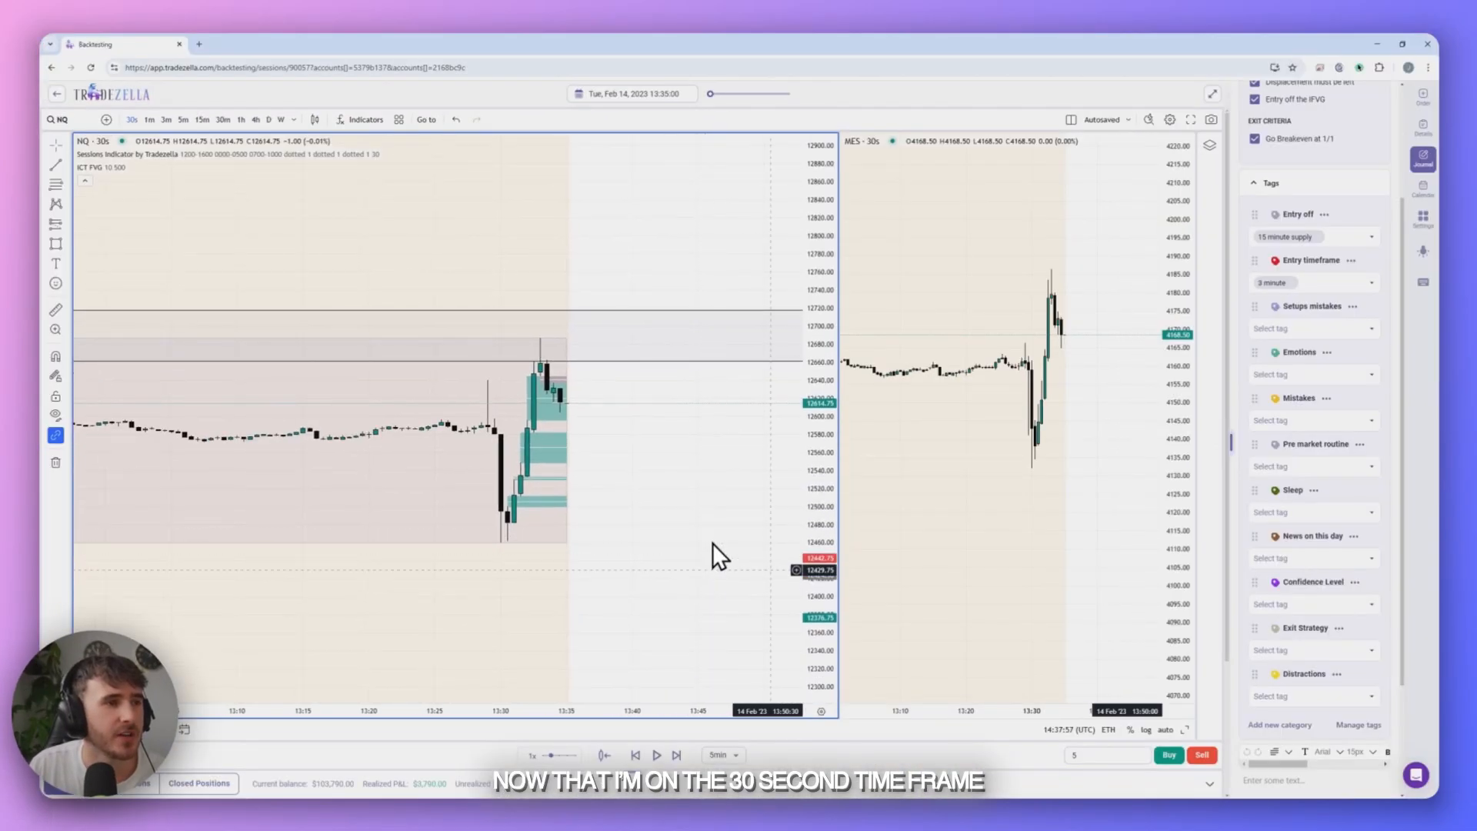
{"action": "left_click_drag", "start_coordinate": [826, 579], "coordinate": [822, 446]}
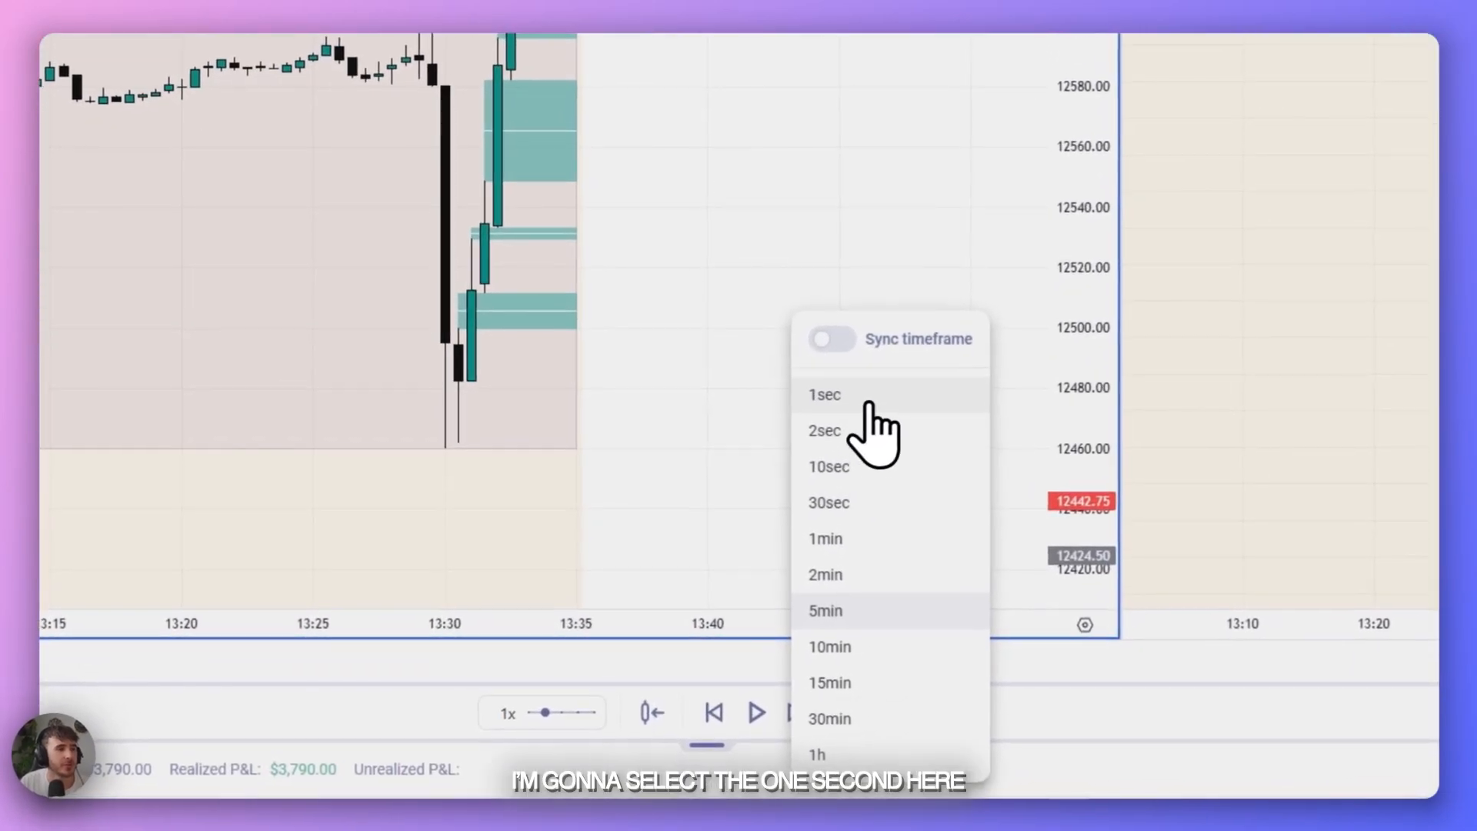
- Set the replay interval to 1 second and play the replay at 1x speed
{"action": "left_click", "coordinate": [875, 397]}
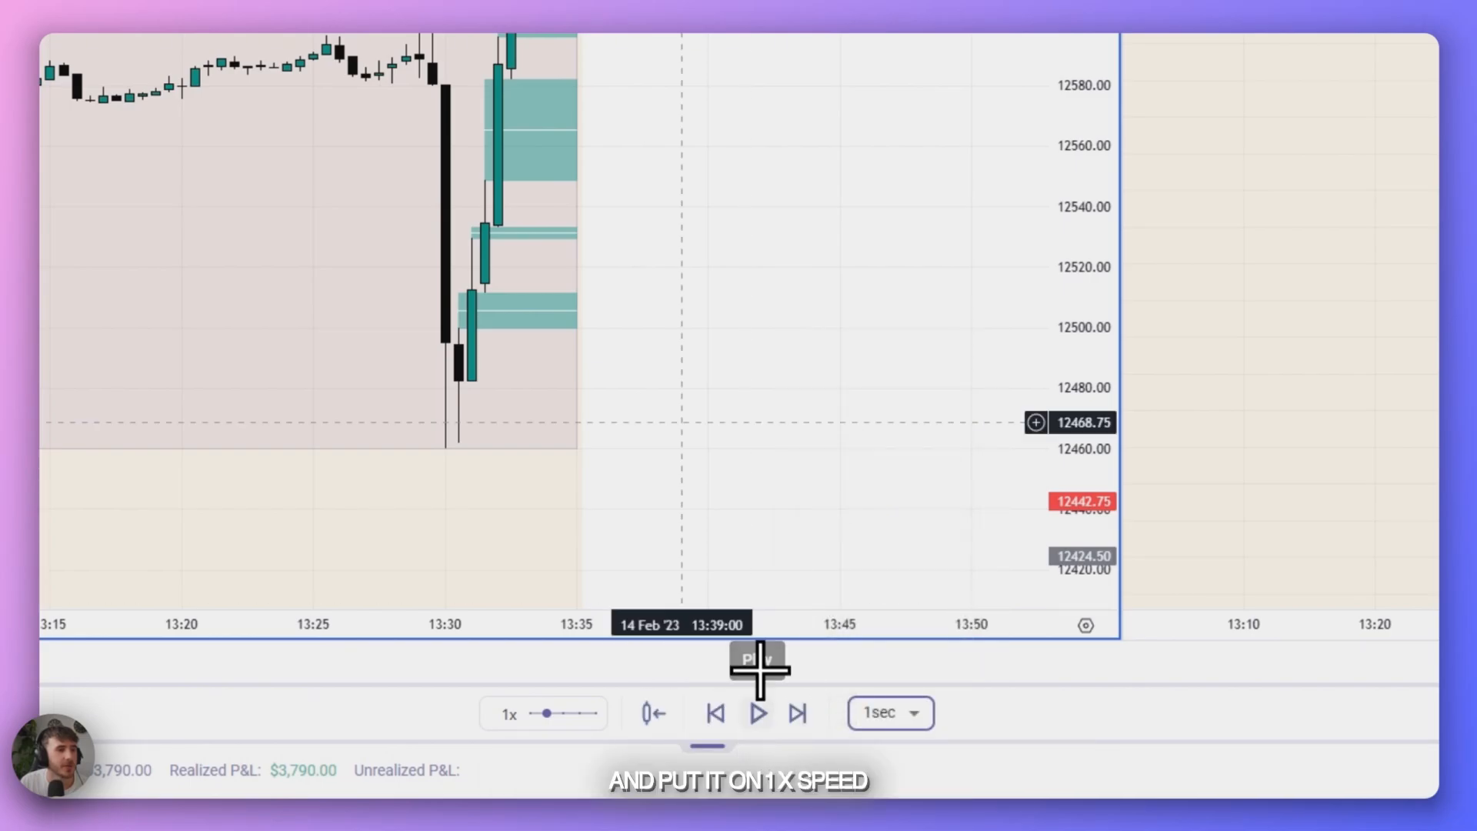
{"action": "scroll", "coordinate": [600, 308], "scroll_direction": "up", "scroll_amount": 3}
{"action": "left_click_drag", "start_coordinate": [600, 178], "coordinate": [768, 256]}
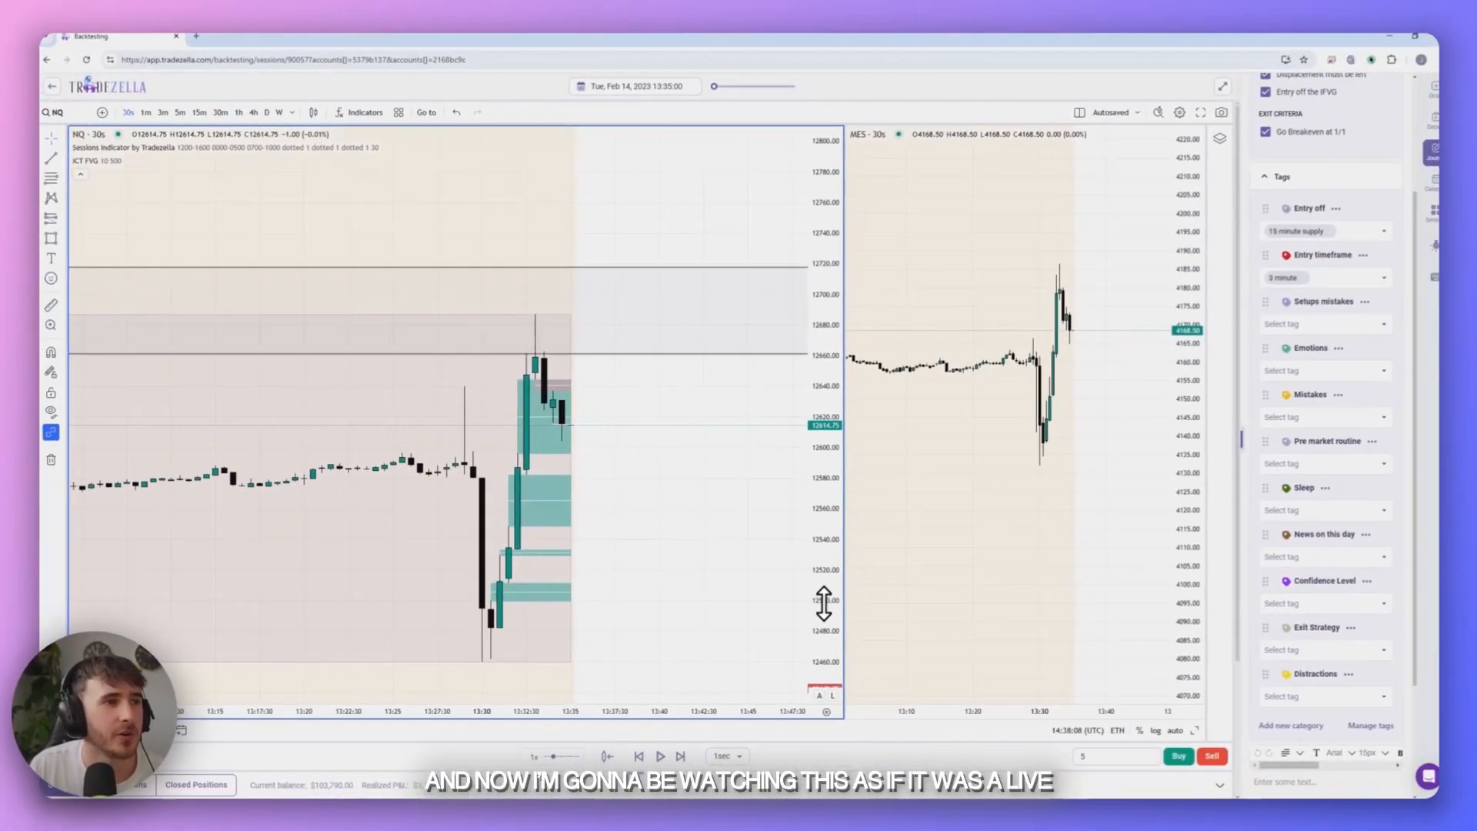
{"action": "left_click_drag", "start_coordinate": [824, 604], "coordinate": [822, 483]}
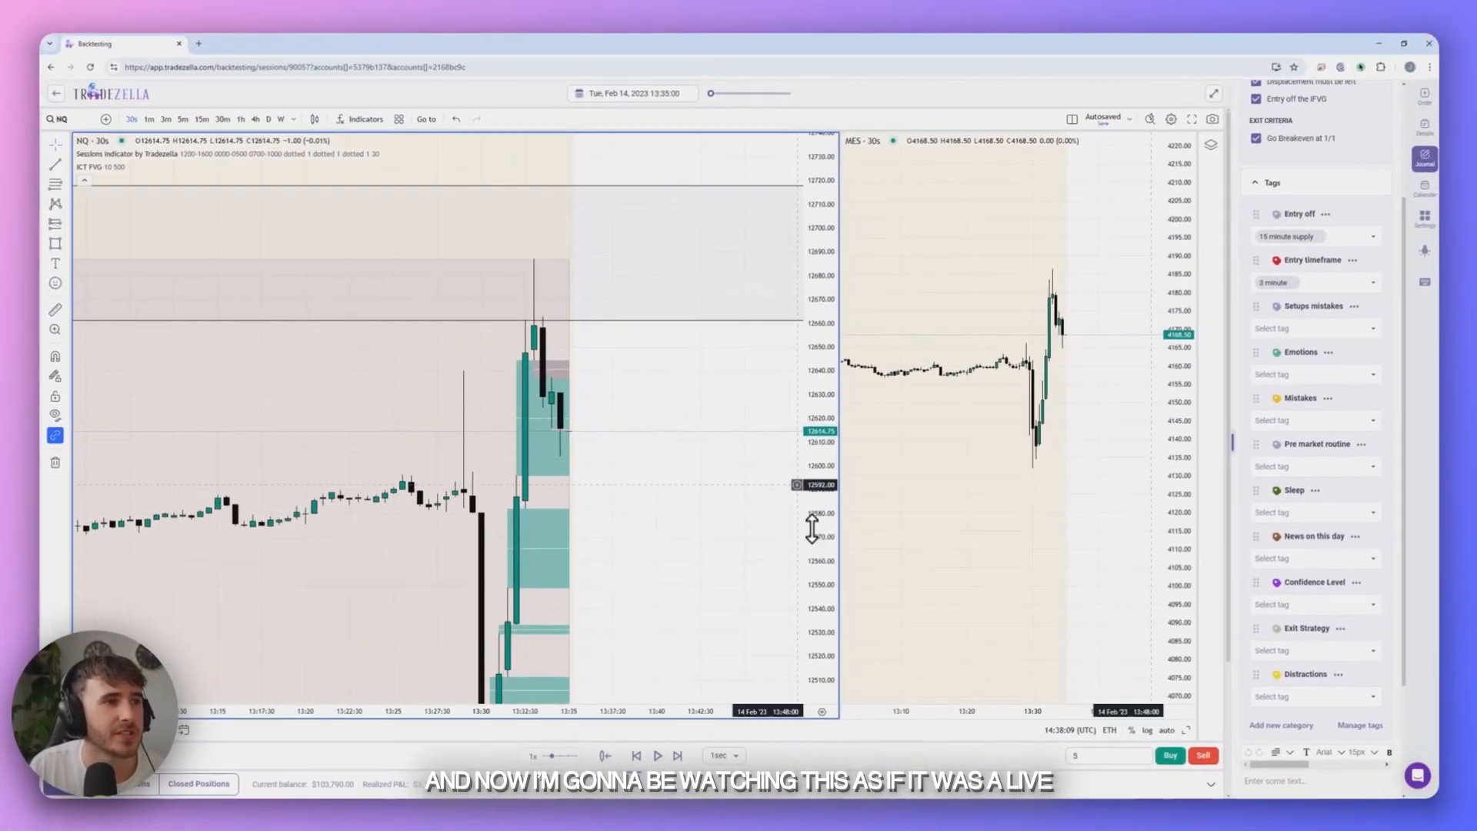
{"action": "scroll", "coordinate": [649, 492], "scroll_direction": "up", "scroll_amount": 4}
{"action": "left_click_drag", "start_coordinate": [580, 492], "coordinate": [637, 491]}
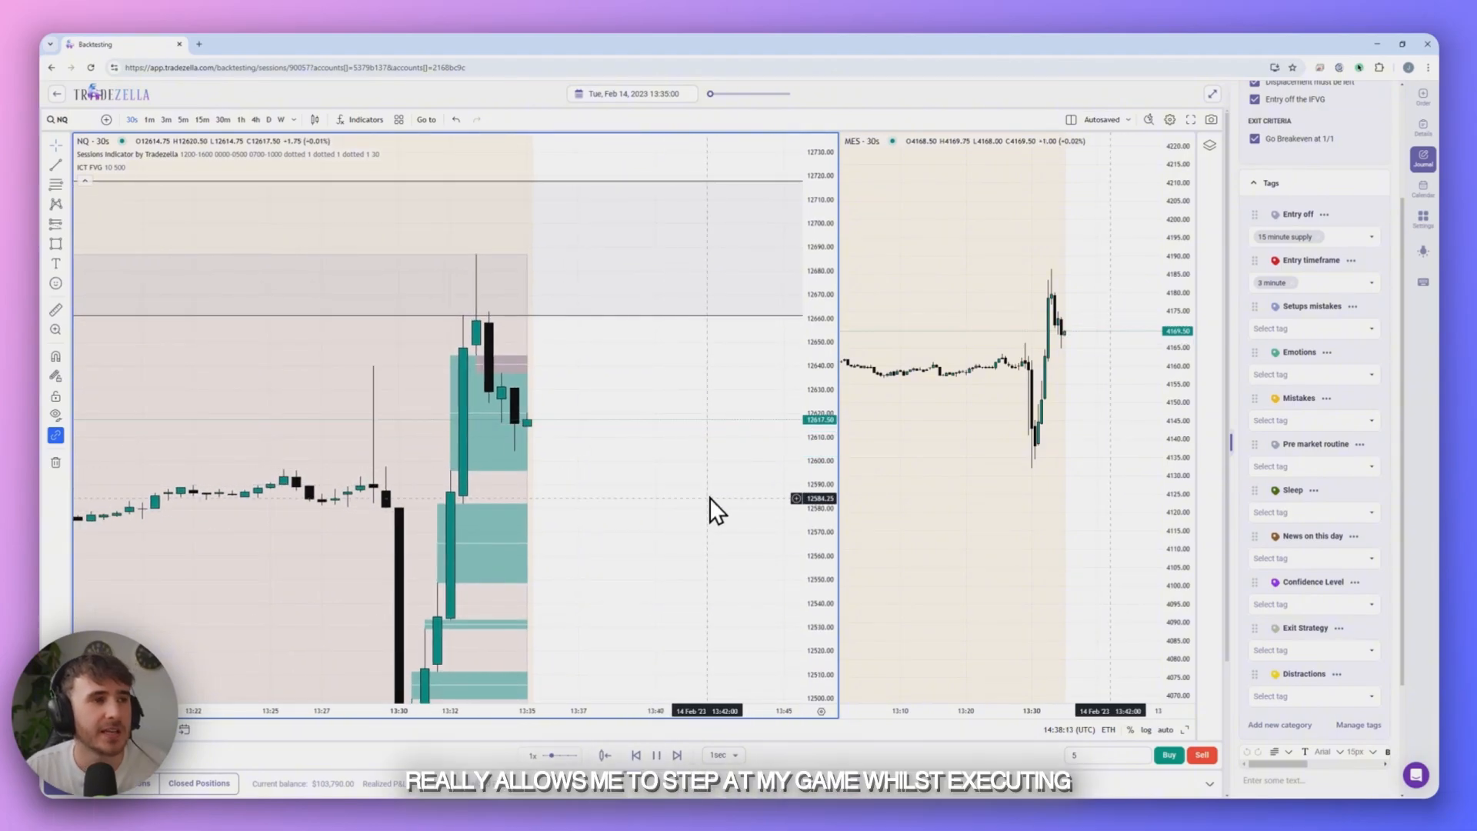
{"action": "left_click_drag", "start_coordinate": [814, 454], "coordinate": [802, 530]}
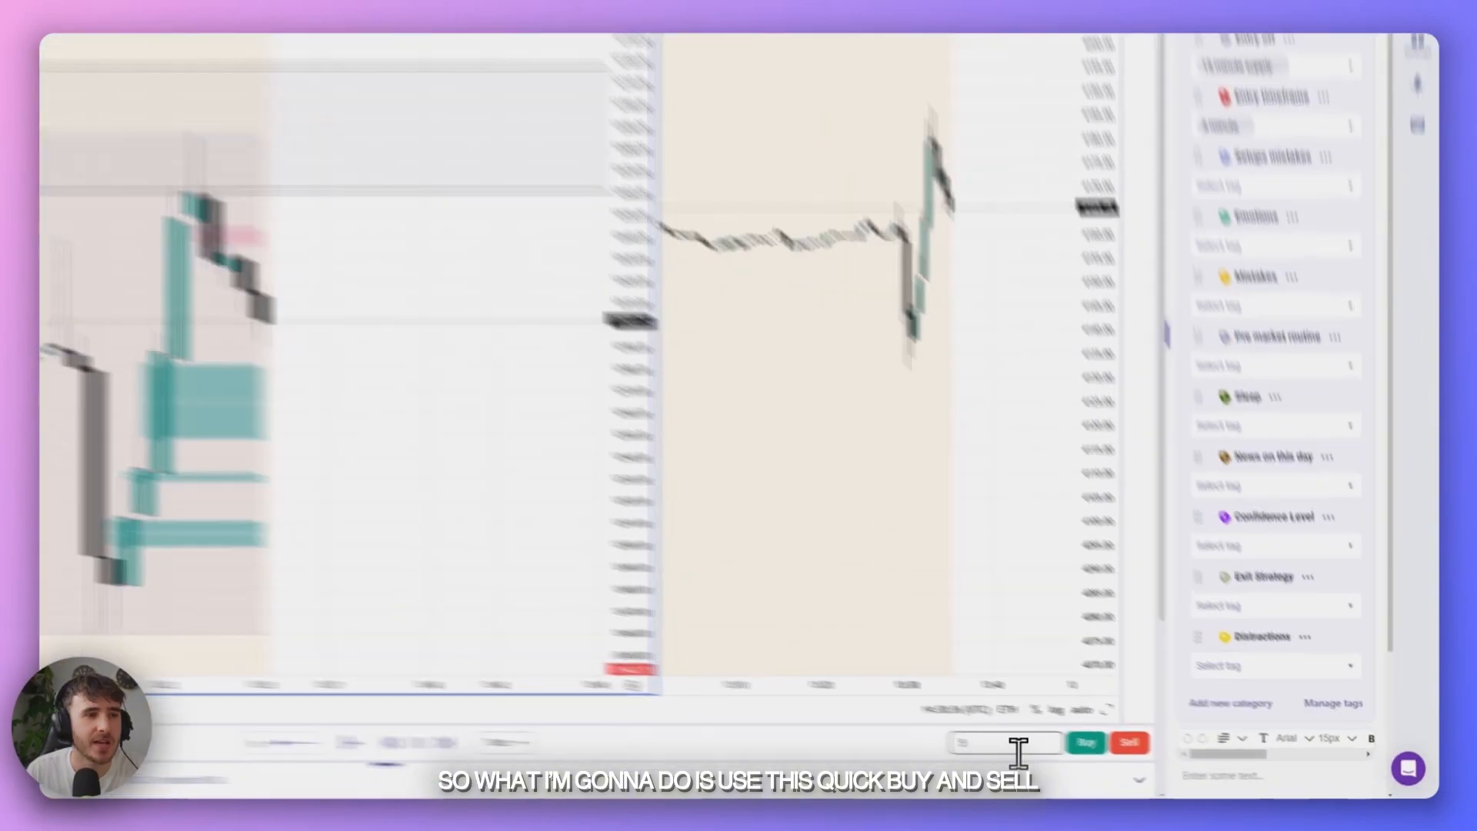
- Sell 2 NQ contracts at market with the quick order
{"action": "left_click", "coordinate": [1121, 763]}
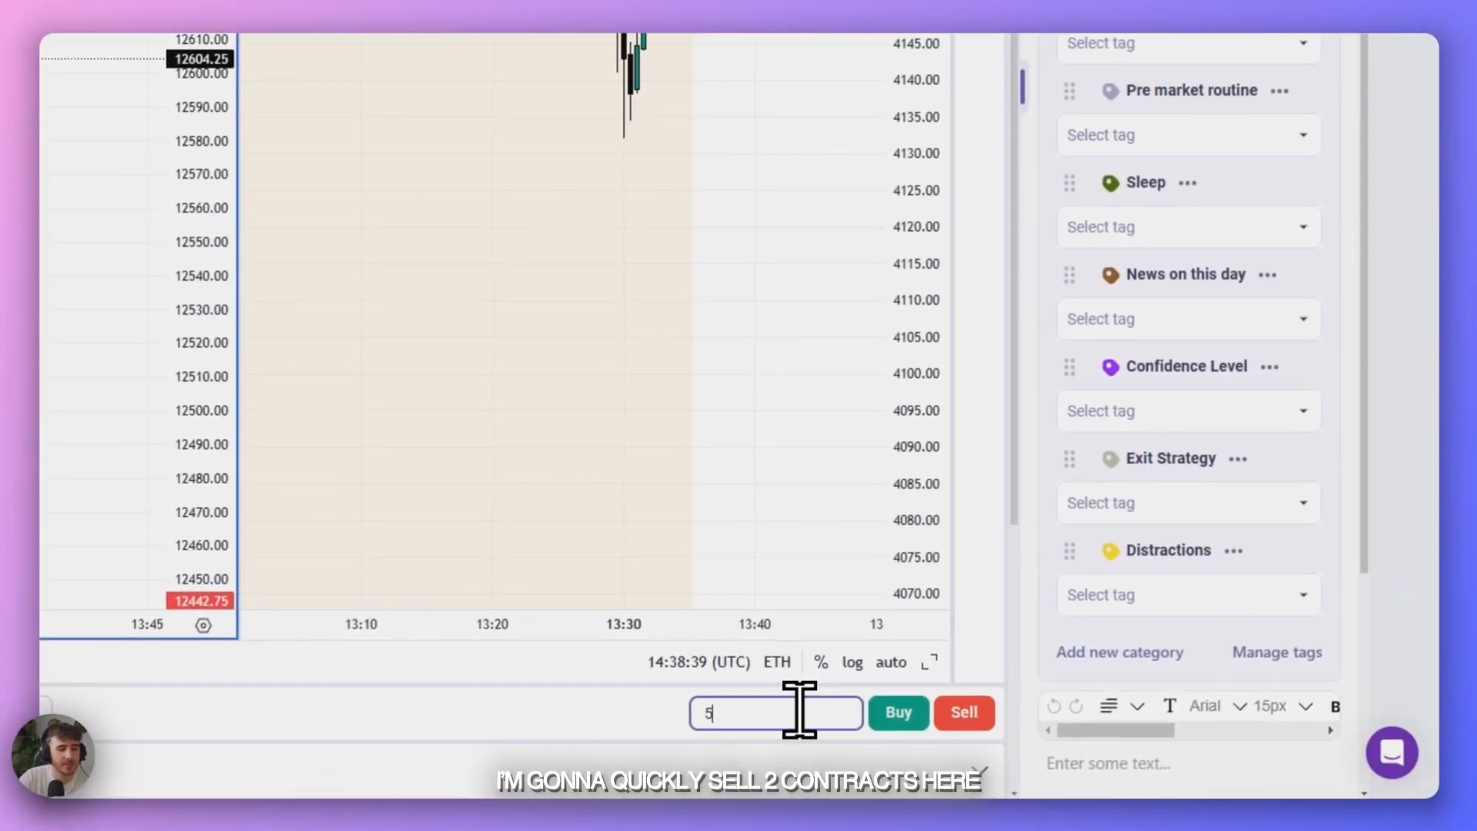
{"action": "type", "text": "2"}
{"action": "left_click", "coordinate": [954, 717]}
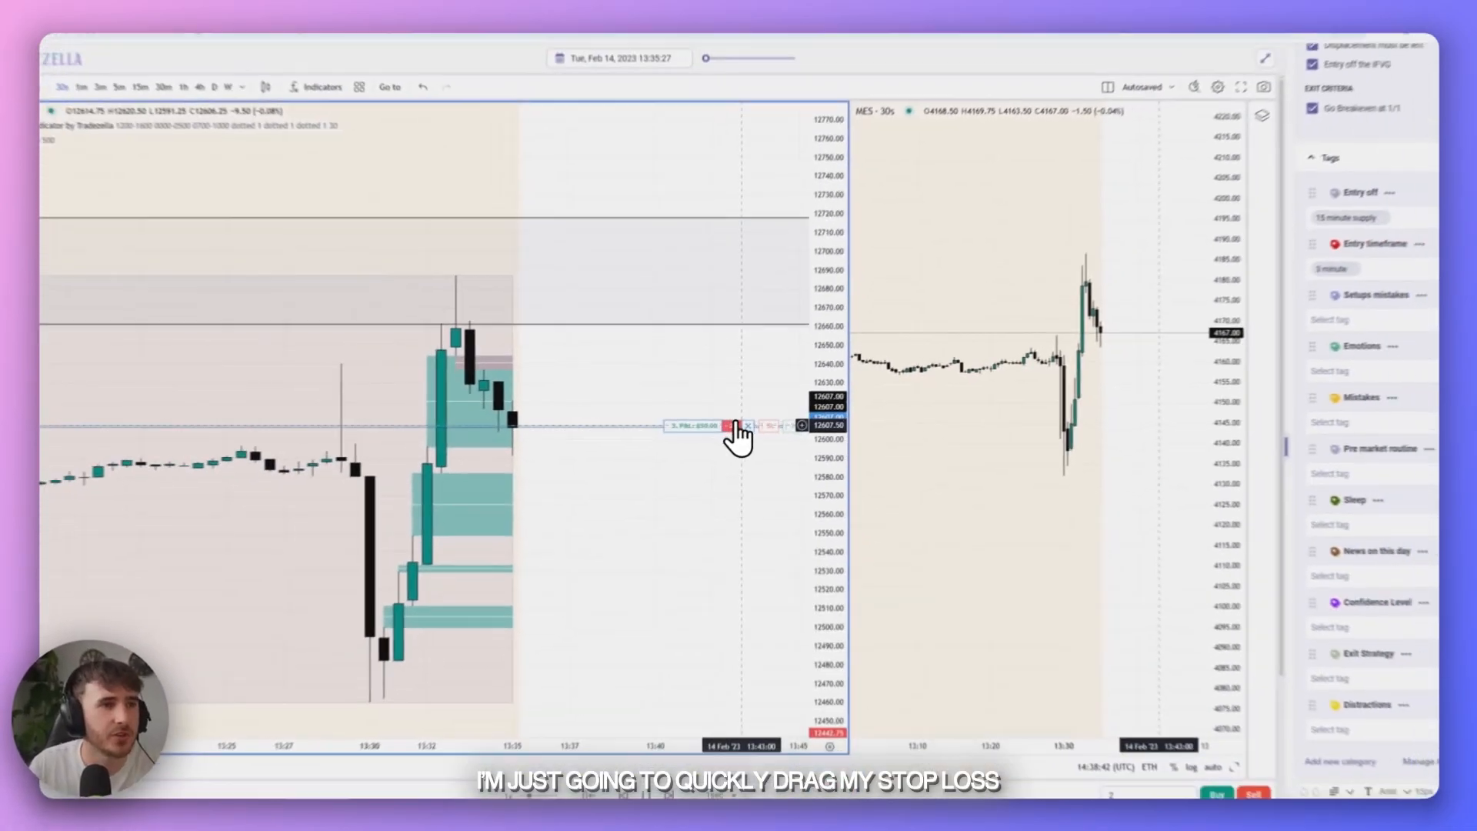
- Set the short position's stop loss to 12691.75 and its profit target to 12456 on the NQ chart
{"action": "left_click_drag", "start_coordinate": [764, 426], "coordinate": [757, 245]}
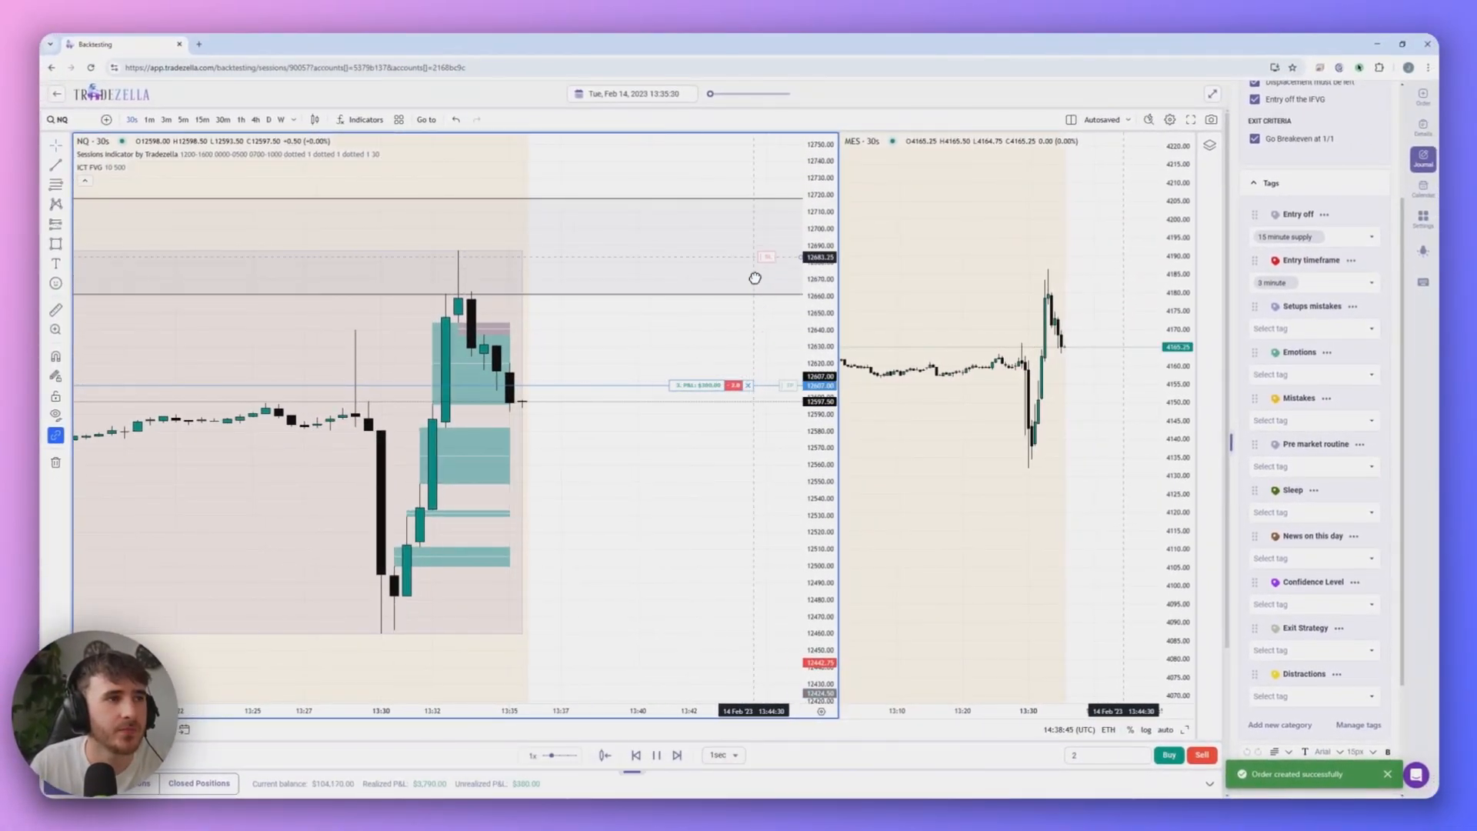
{"action": "left_click_drag", "start_coordinate": [783, 399], "coordinate": [785, 469]}
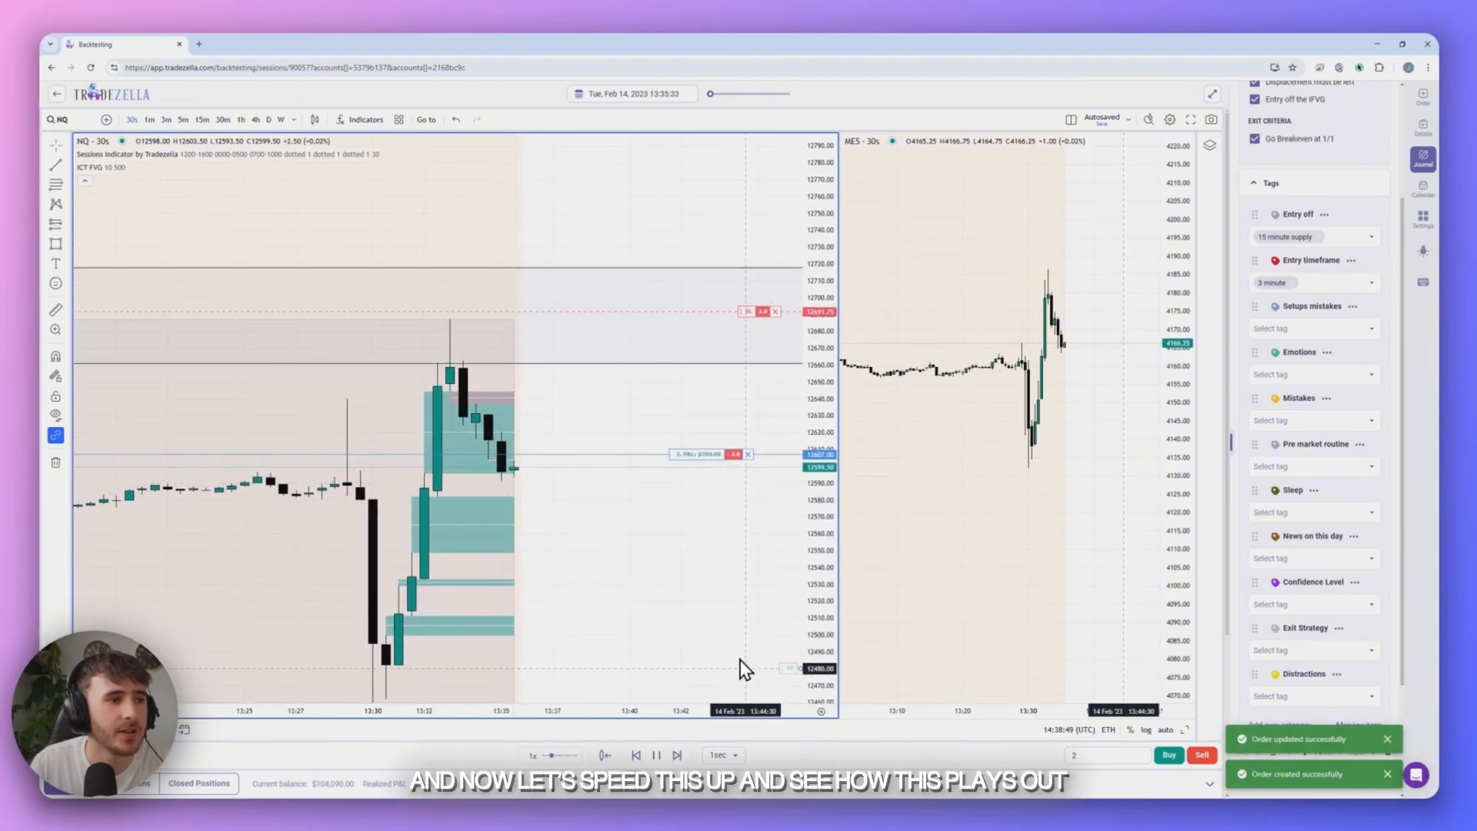
{"action": "left_click_drag", "start_coordinate": [698, 646], "coordinate": [718, 534]}
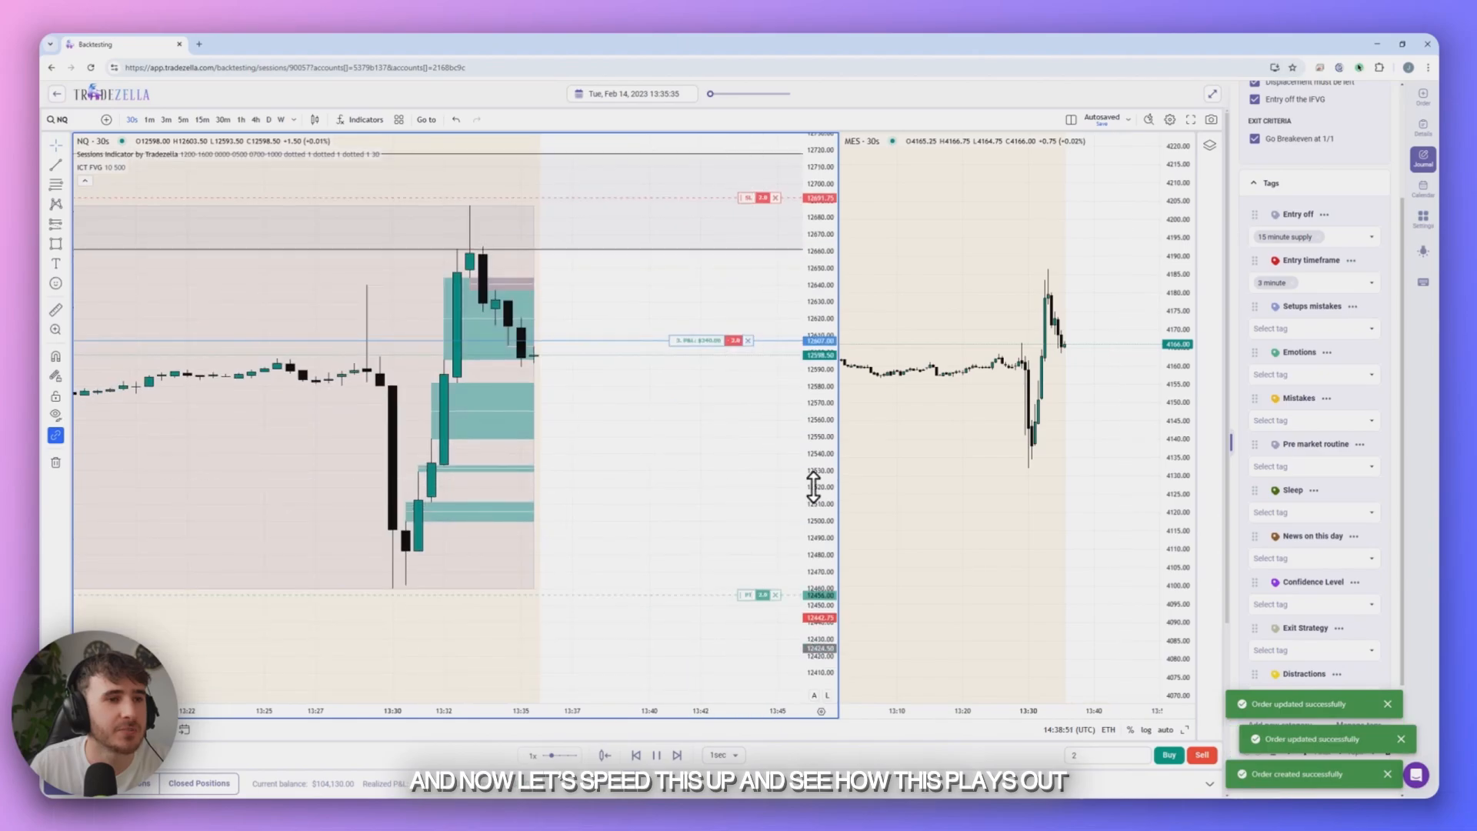
- Run the replay in 1-minute intervals until the short trade closes, and advance it to February 15, 2023, 07:00
{"action": "left_click_drag", "start_coordinate": [829, 460], "coordinate": [827, 492]}
{"action": "left_click", "coordinate": [723, 755]}
{"action": "left_click", "coordinate": [718, 731]}
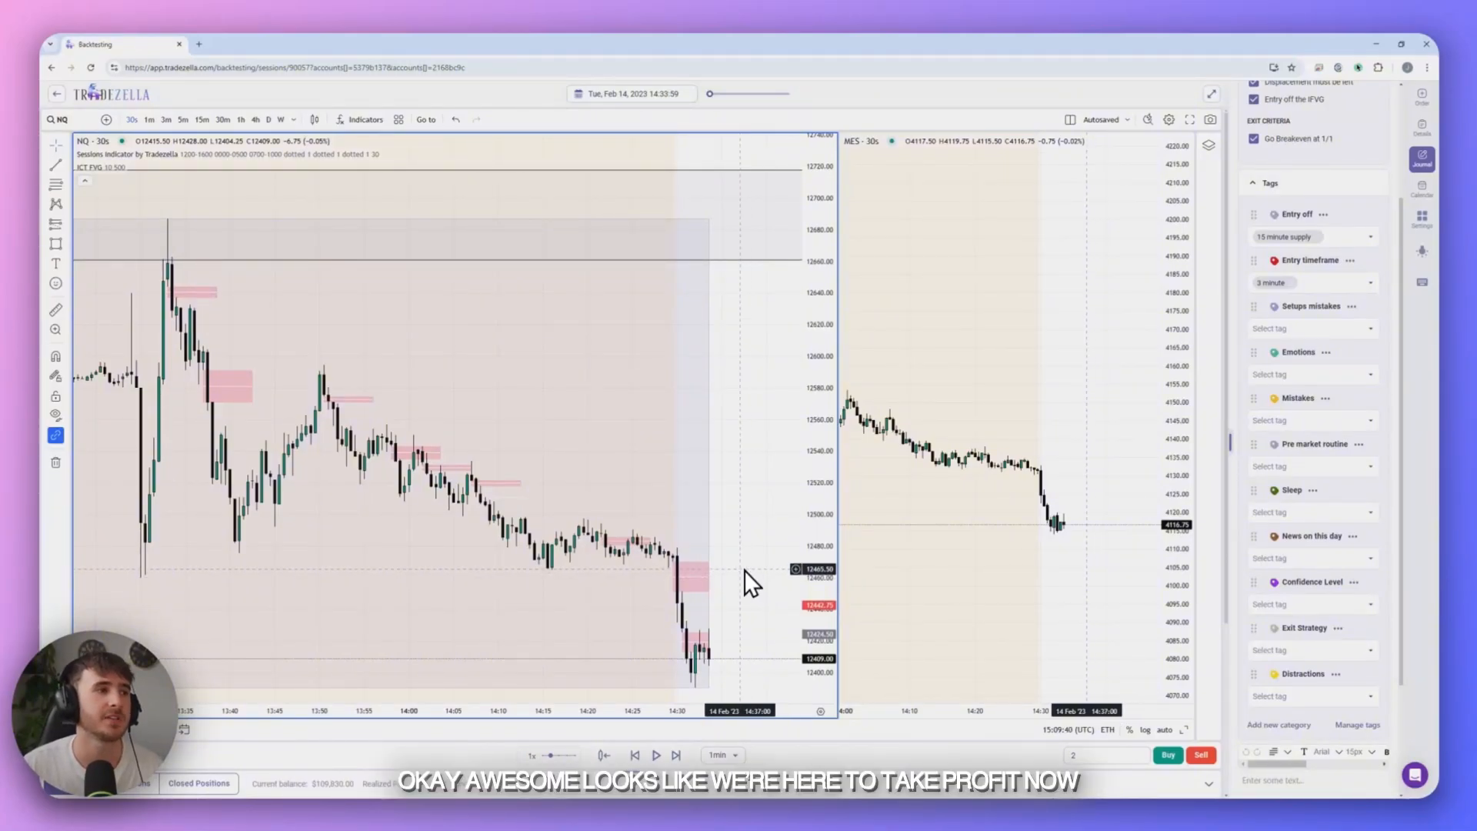
{"action": "scroll", "coordinate": [746, 561], "scroll_direction": "down", "scroll_amount": 1}
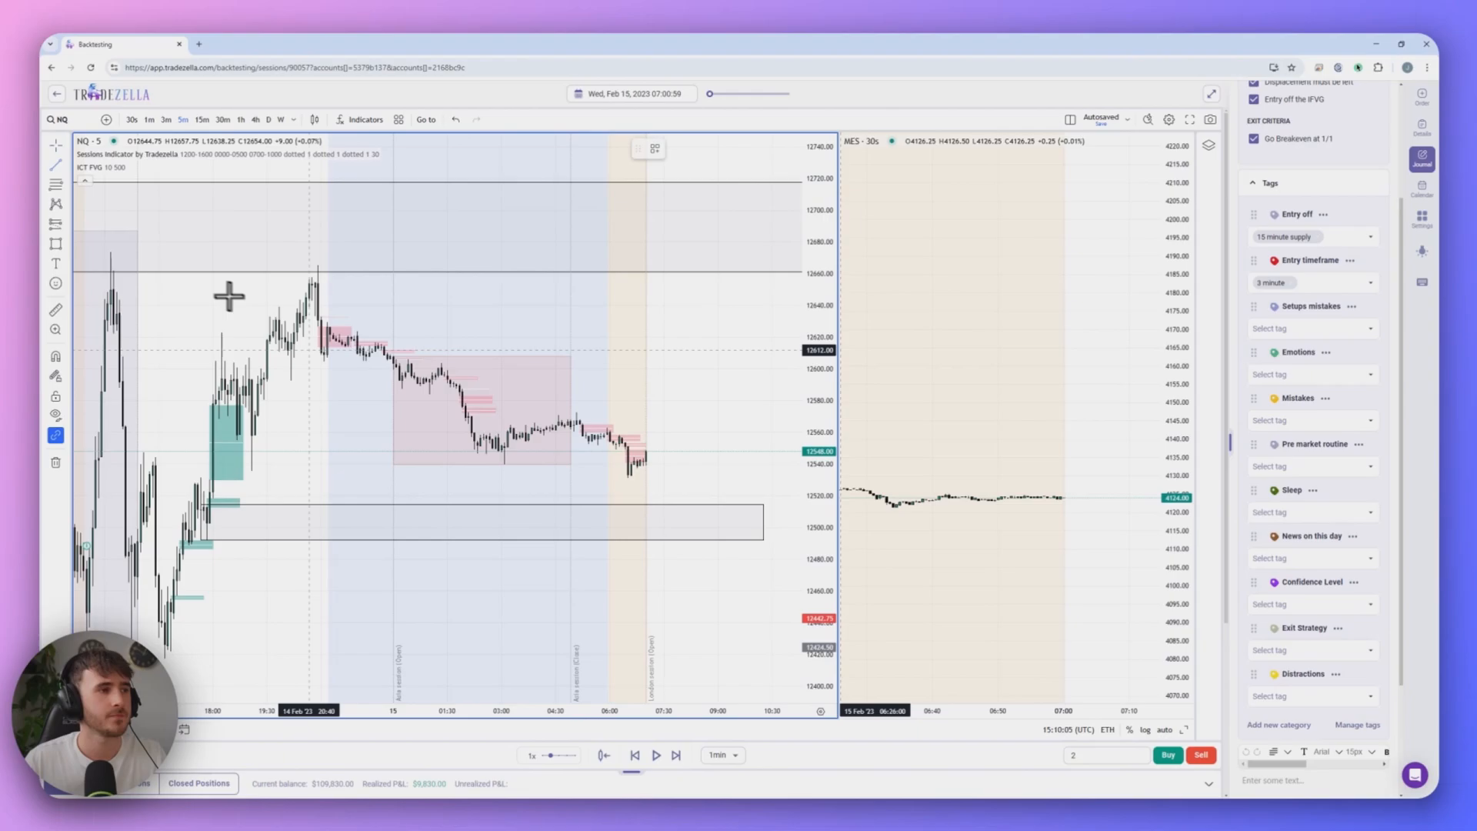
{"action": "left_click_drag", "start_coordinate": [484, 504], "coordinate": [484, 482]}
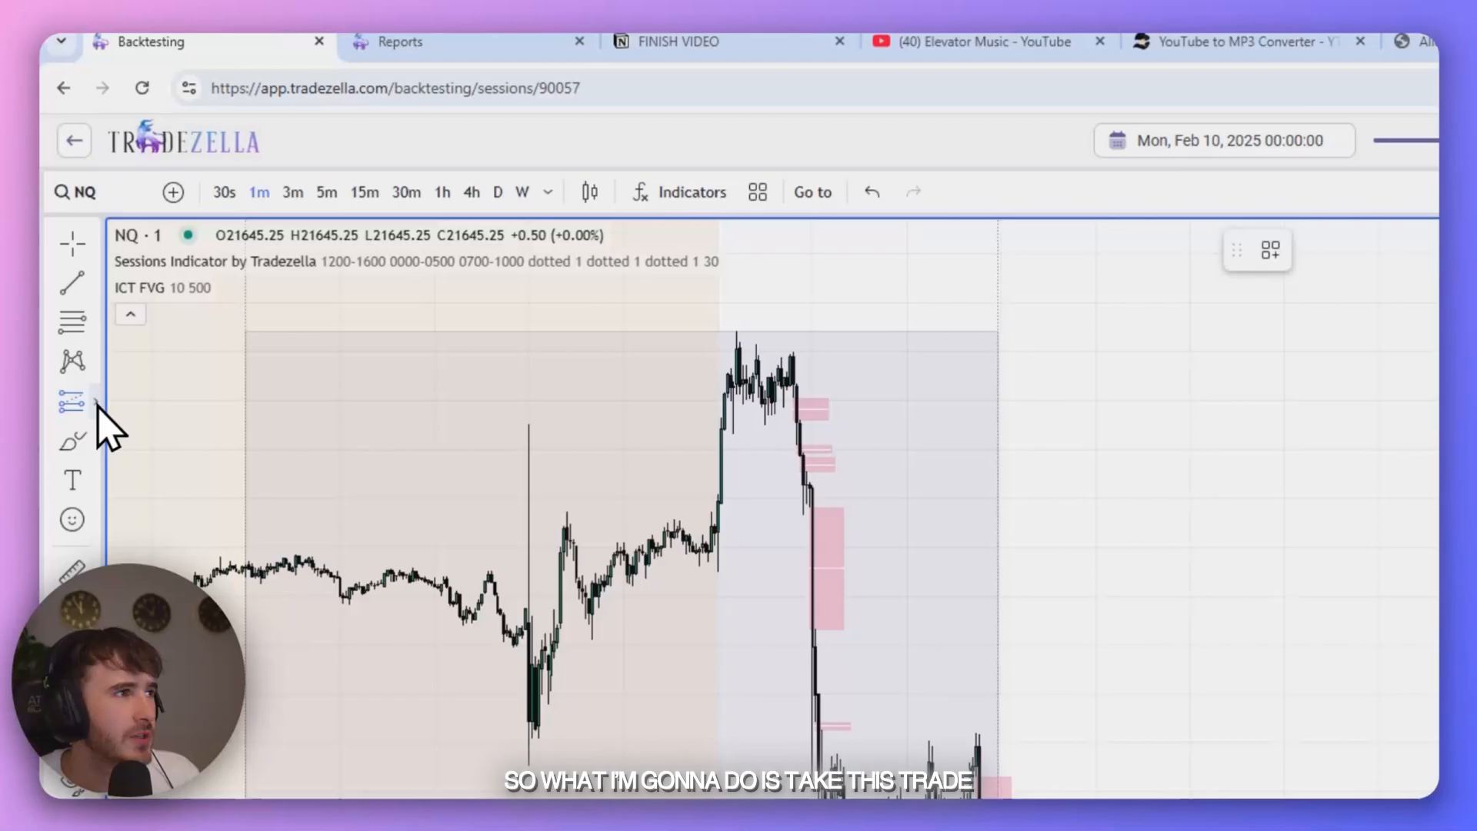
- Draw a long position on the NQ chart with target 12664 and stop 12494, and buy 1 contract at market with those levels
{"action": "left_click", "coordinate": [94, 402]}
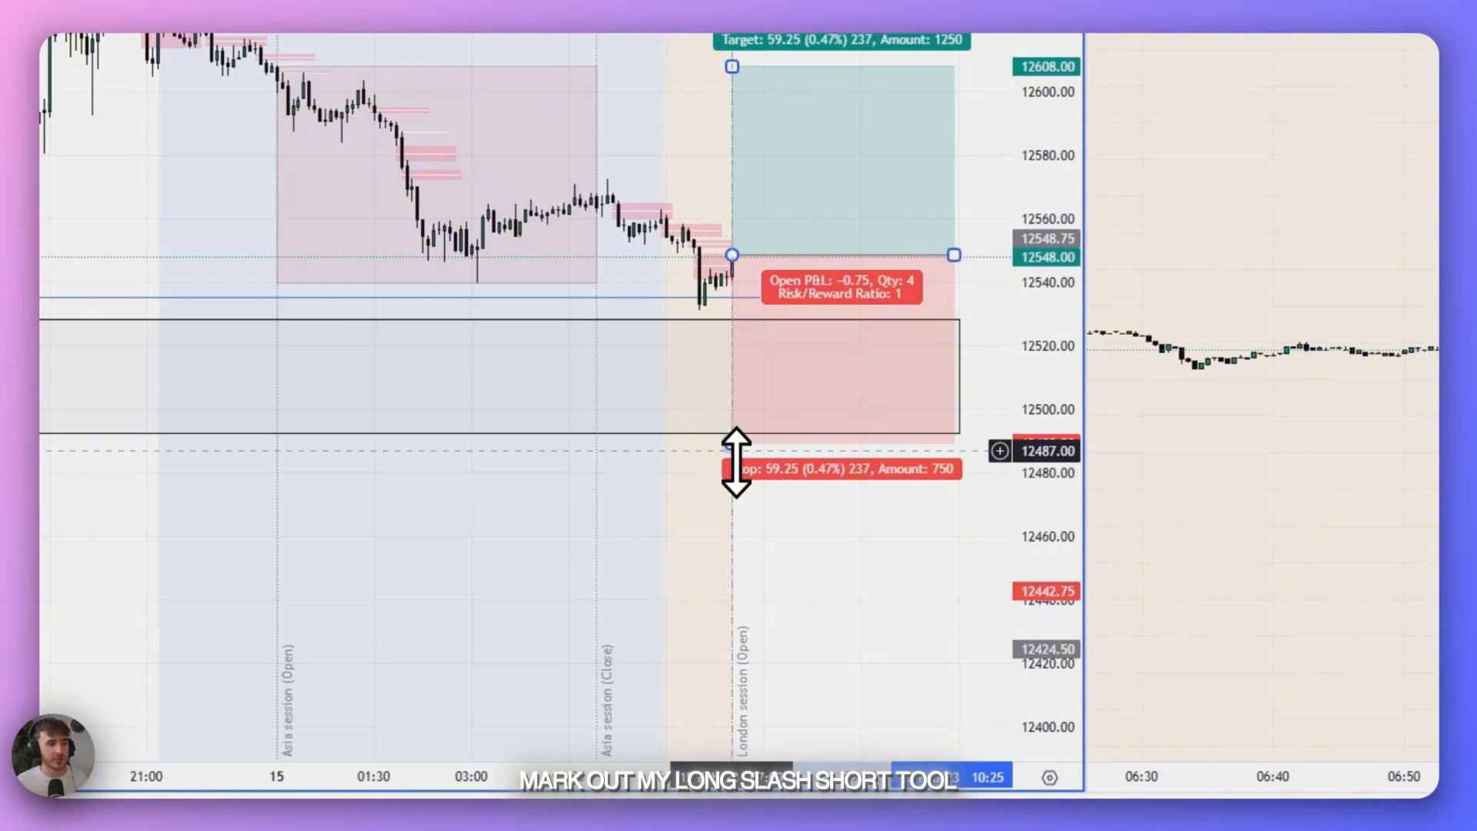
{"action": "left_click_drag", "start_coordinate": [736, 462], "coordinate": [740, 449]}
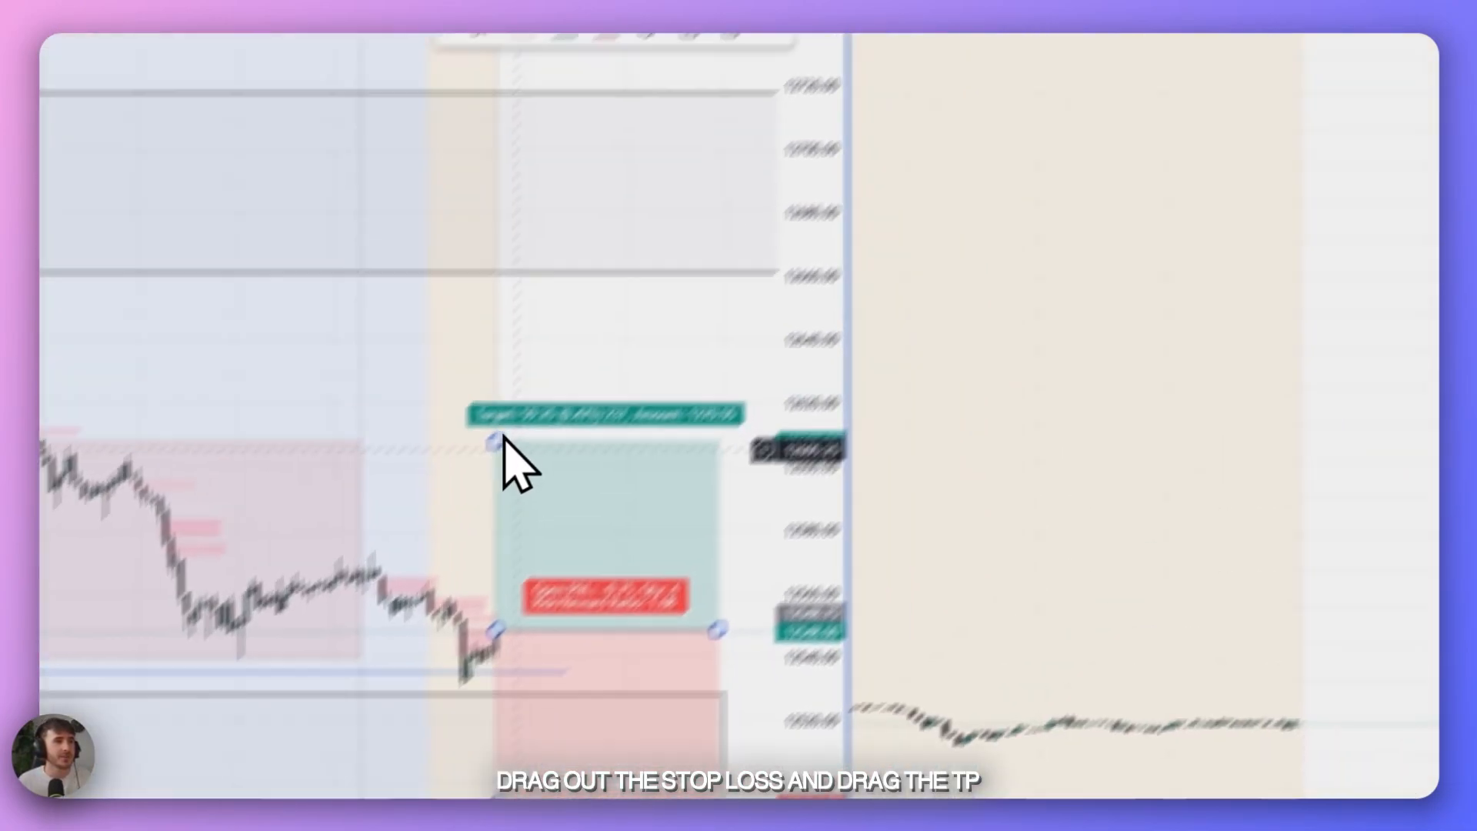
{"action": "left_click_drag", "start_coordinate": [727, 228], "coordinate": [748, 99]}
{"action": "left_click_drag", "start_coordinate": [385, 433], "coordinate": [386, 396]}
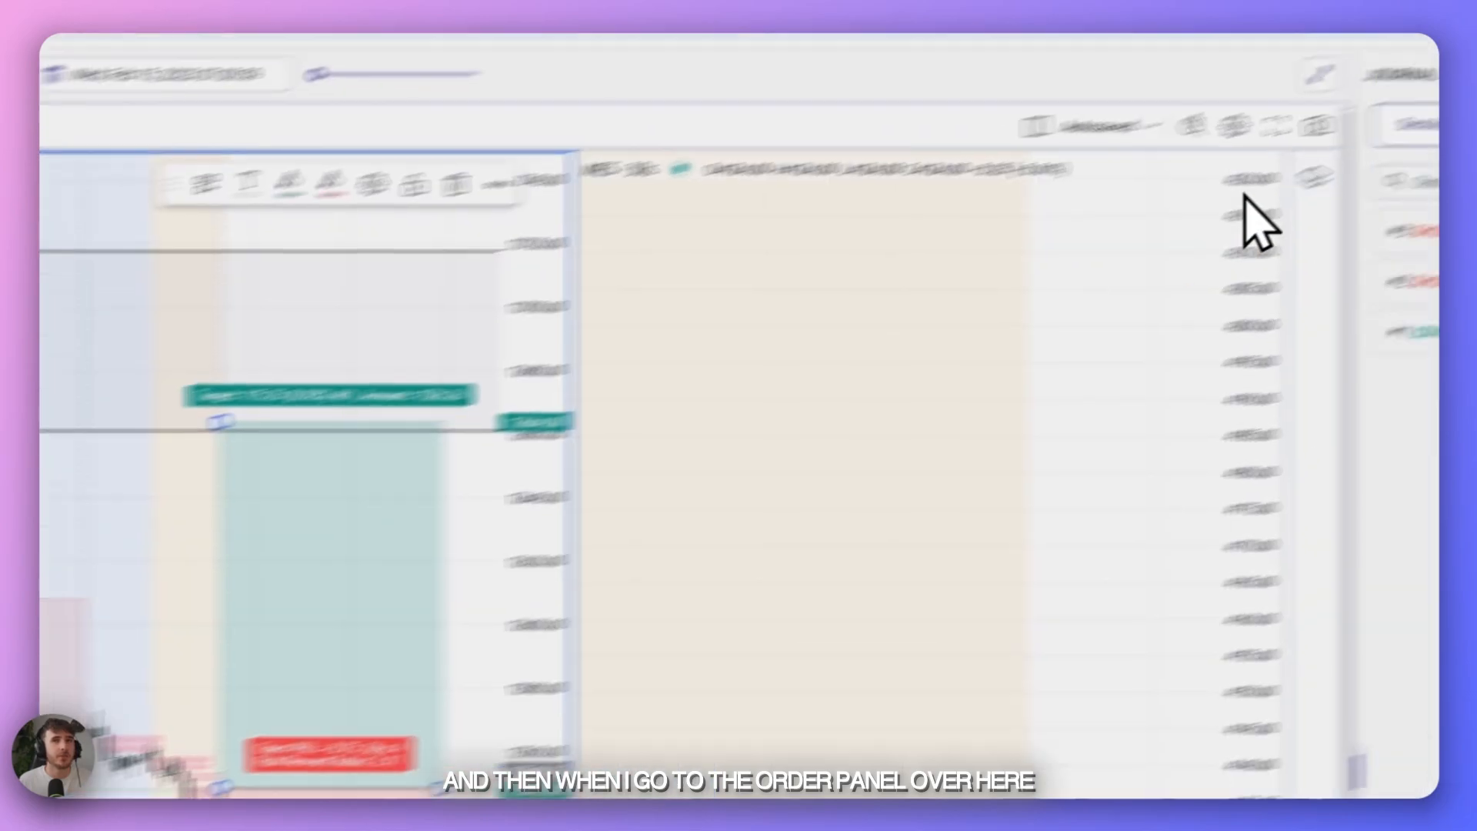
{"action": "left_click", "coordinate": [1421, 161]}
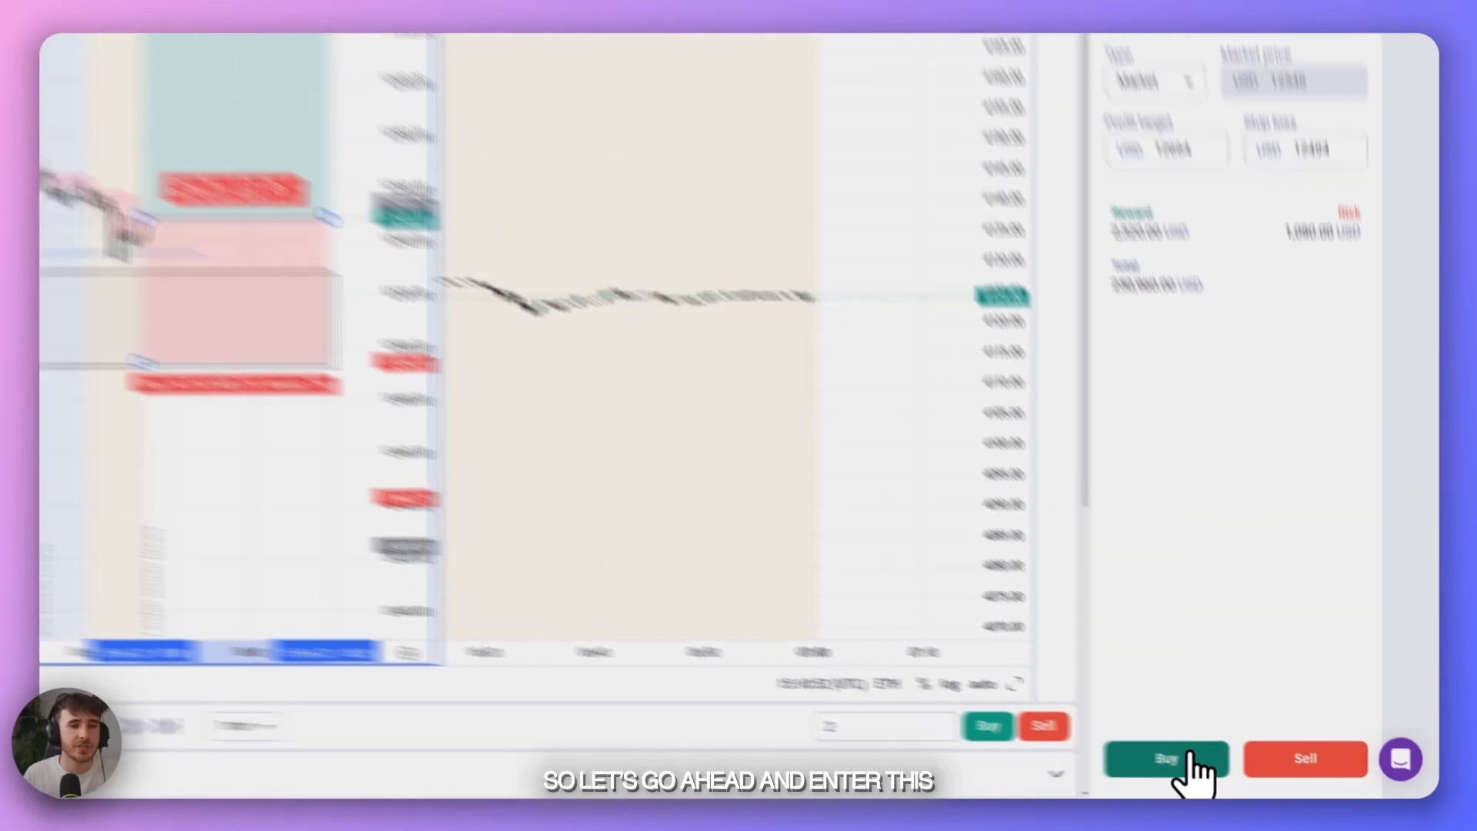
{"action": "left_click", "coordinate": [1166, 757]}
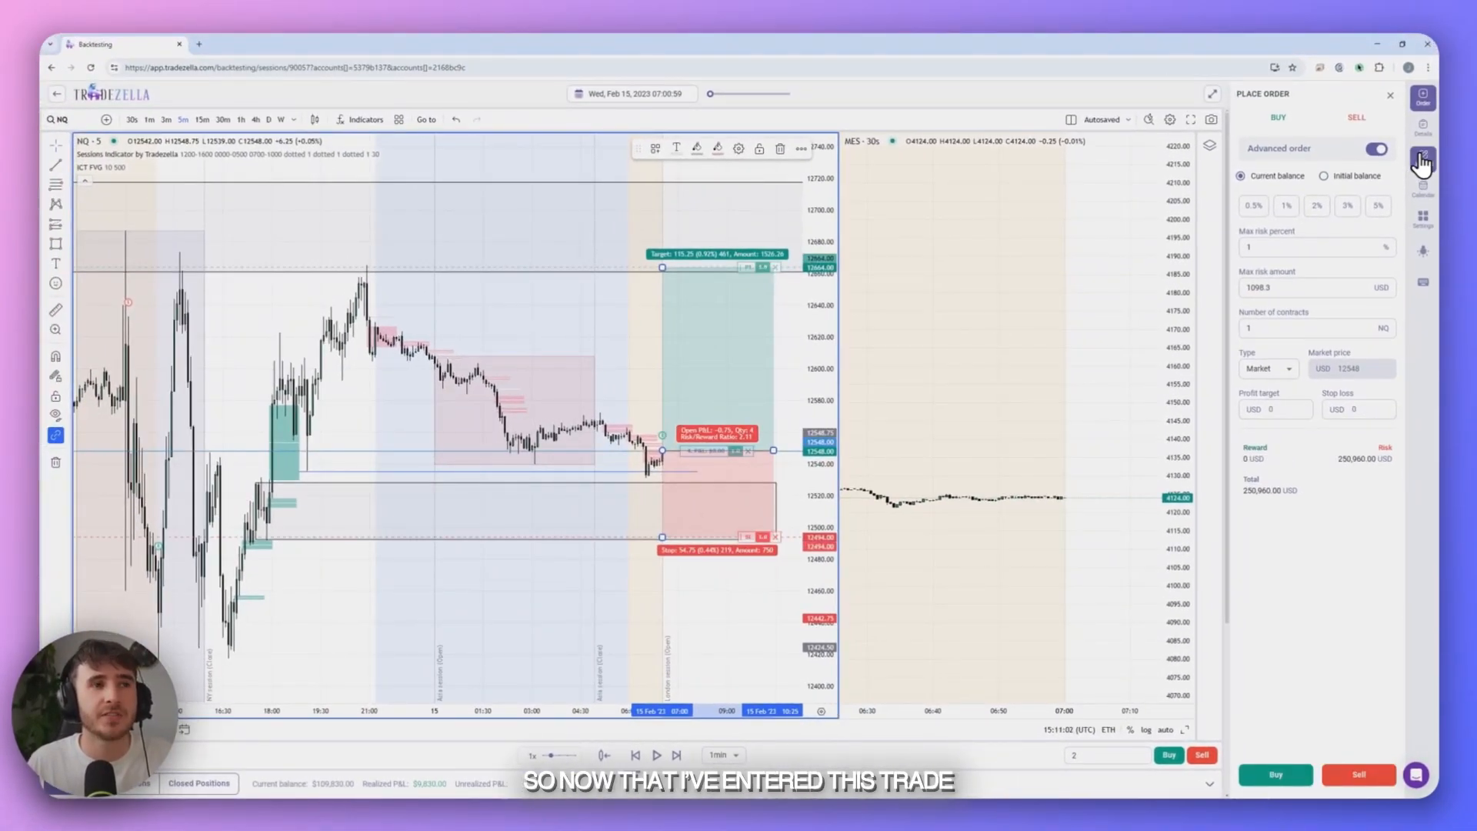
- In the new long NQ trade's journal, replace the MY TRADING MASTERPIECE playbook with Supply/Demand + Liquidity and check all its rules
{"action": "left_click", "coordinate": [1422, 162]}
{"action": "left_click", "coordinate": [1358, 122]}
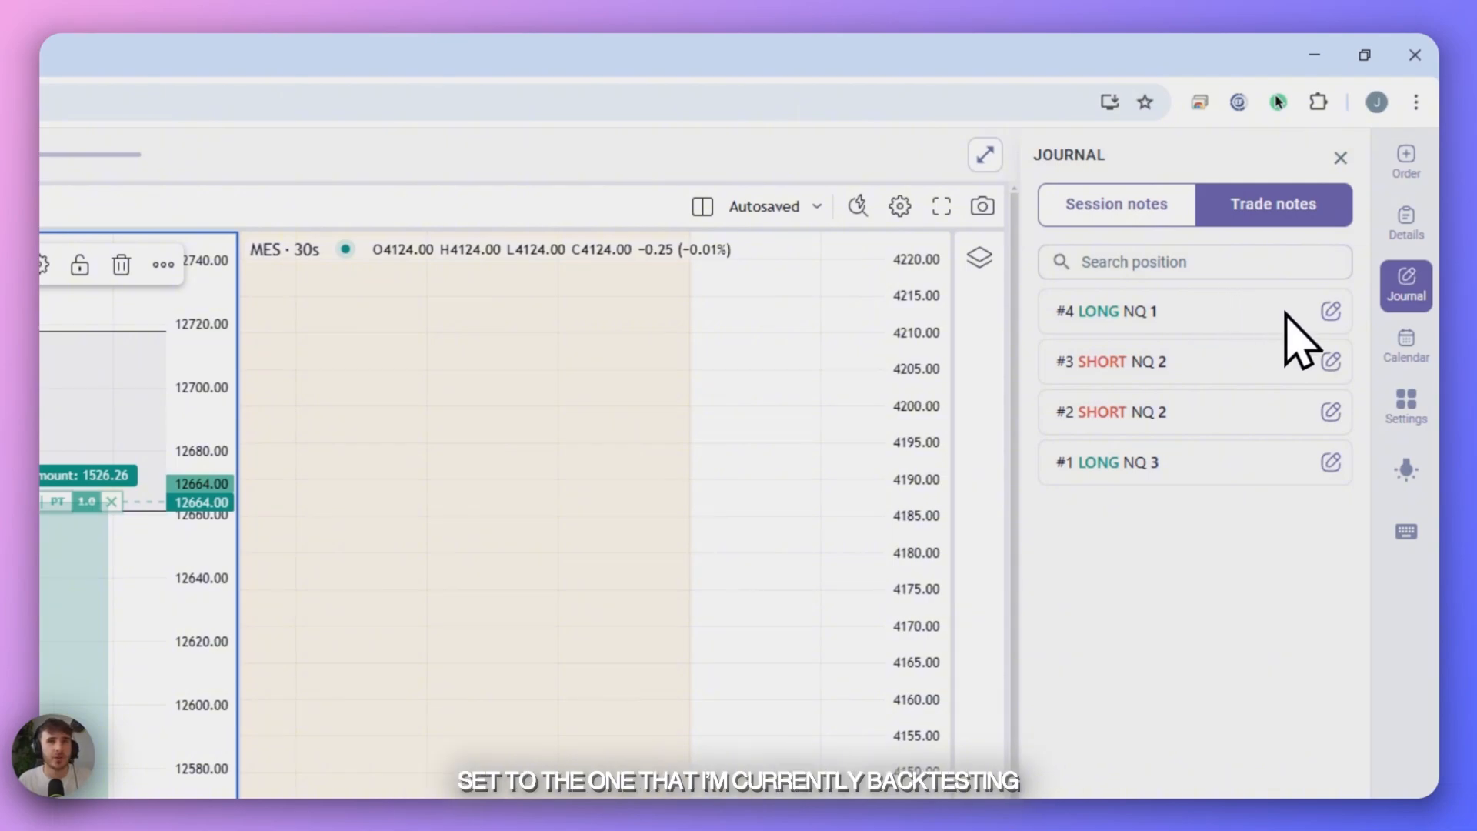
{"action": "left_click", "coordinate": [1330, 312]}
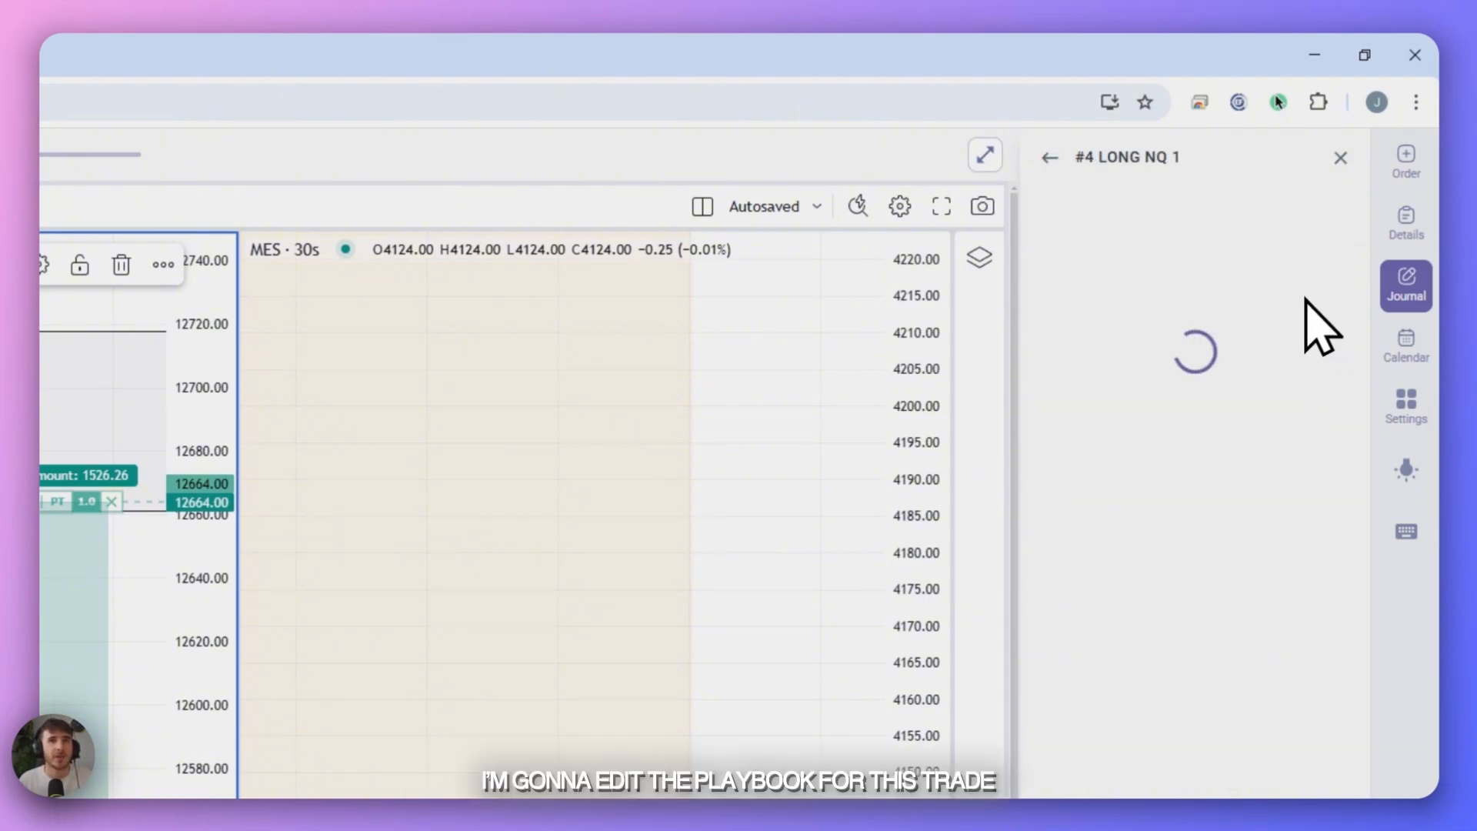
{"action": "left_click", "coordinate": [1106, 216]}
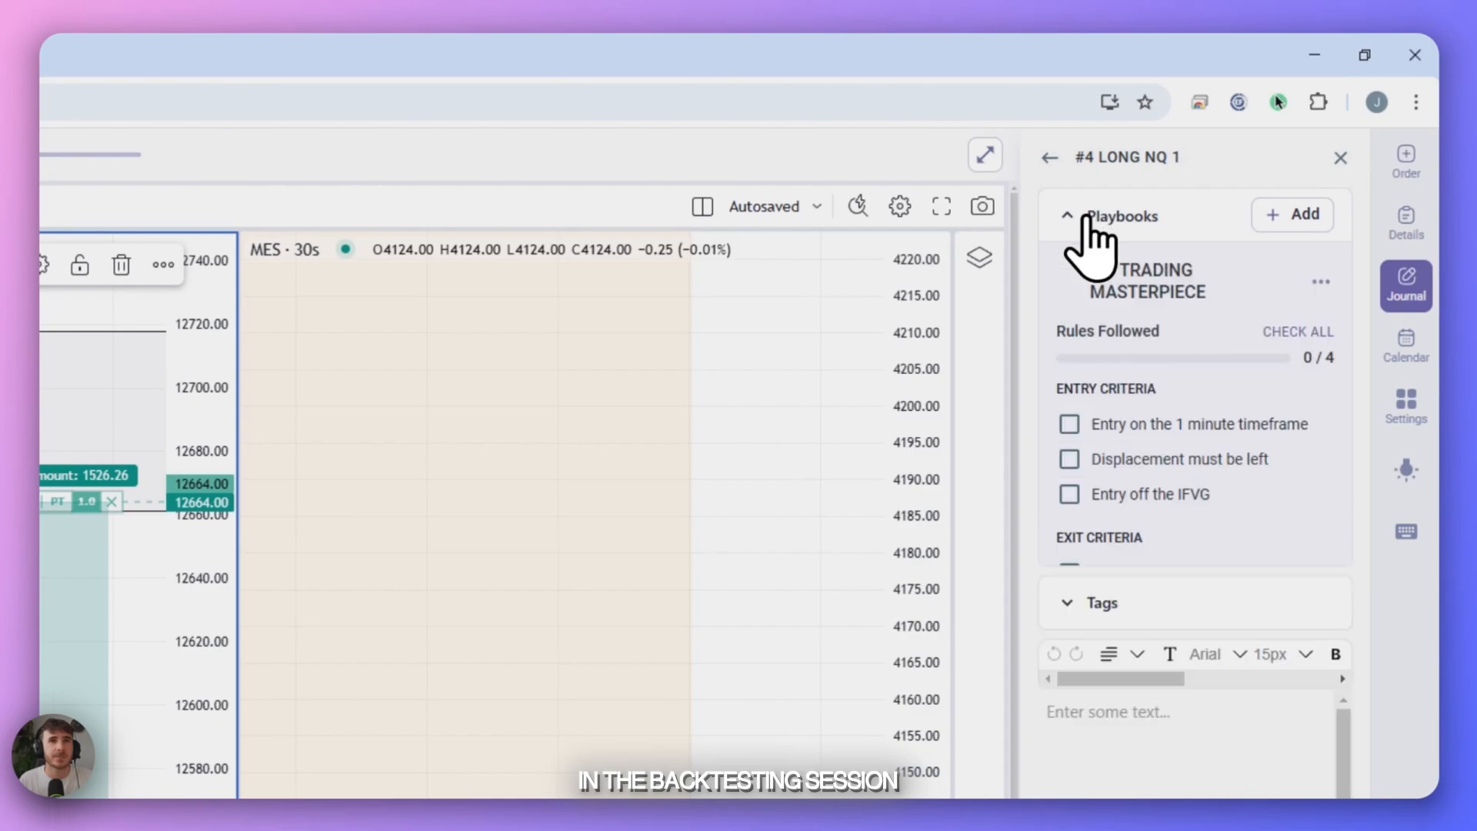
{"action": "left_click", "coordinate": [1268, 214]}
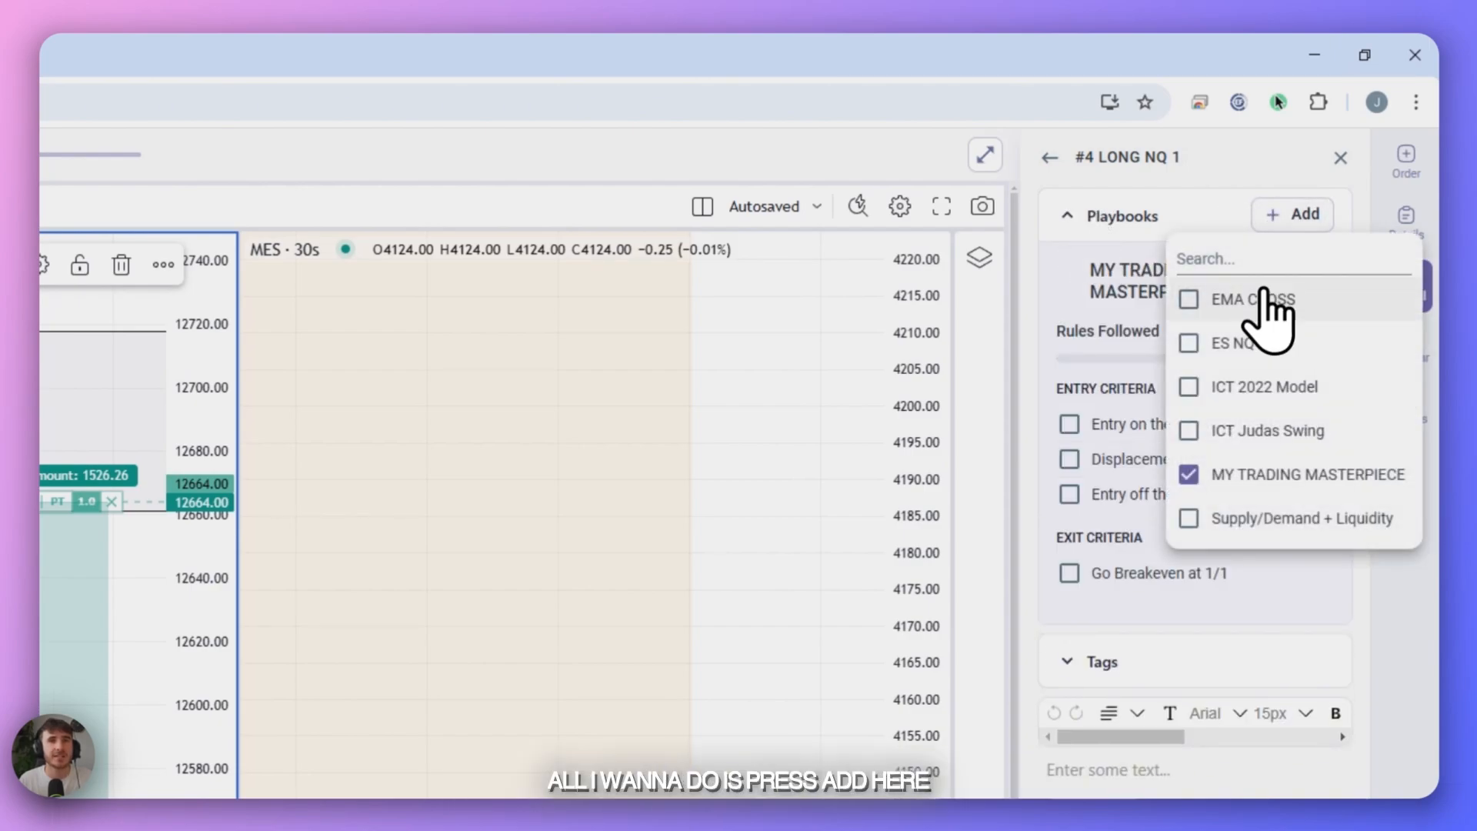
{"action": "left_click", "coordinate": [1189, 474]}
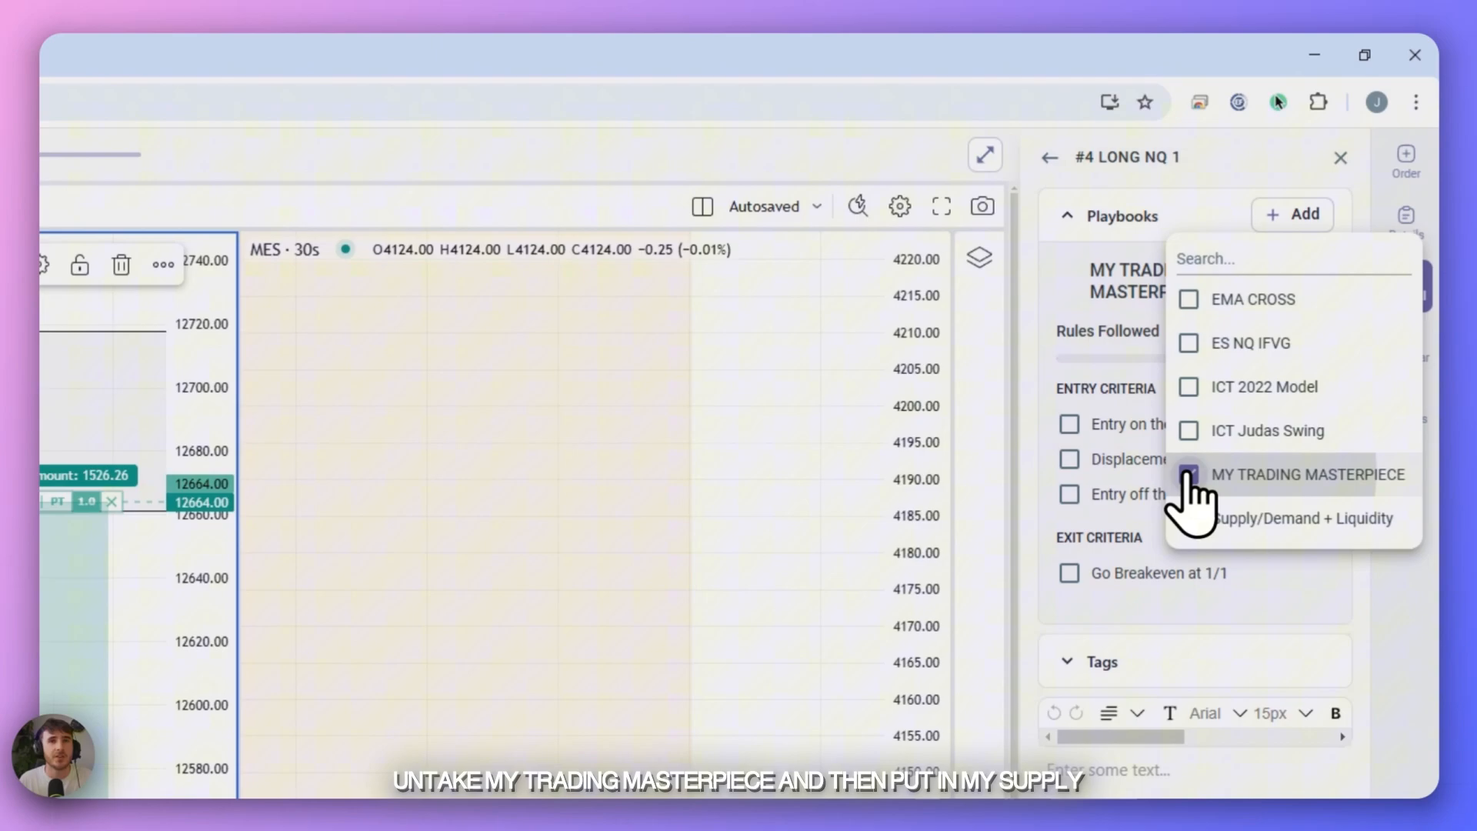
{"action": "left_click", "coordinate": [1189, 518]}
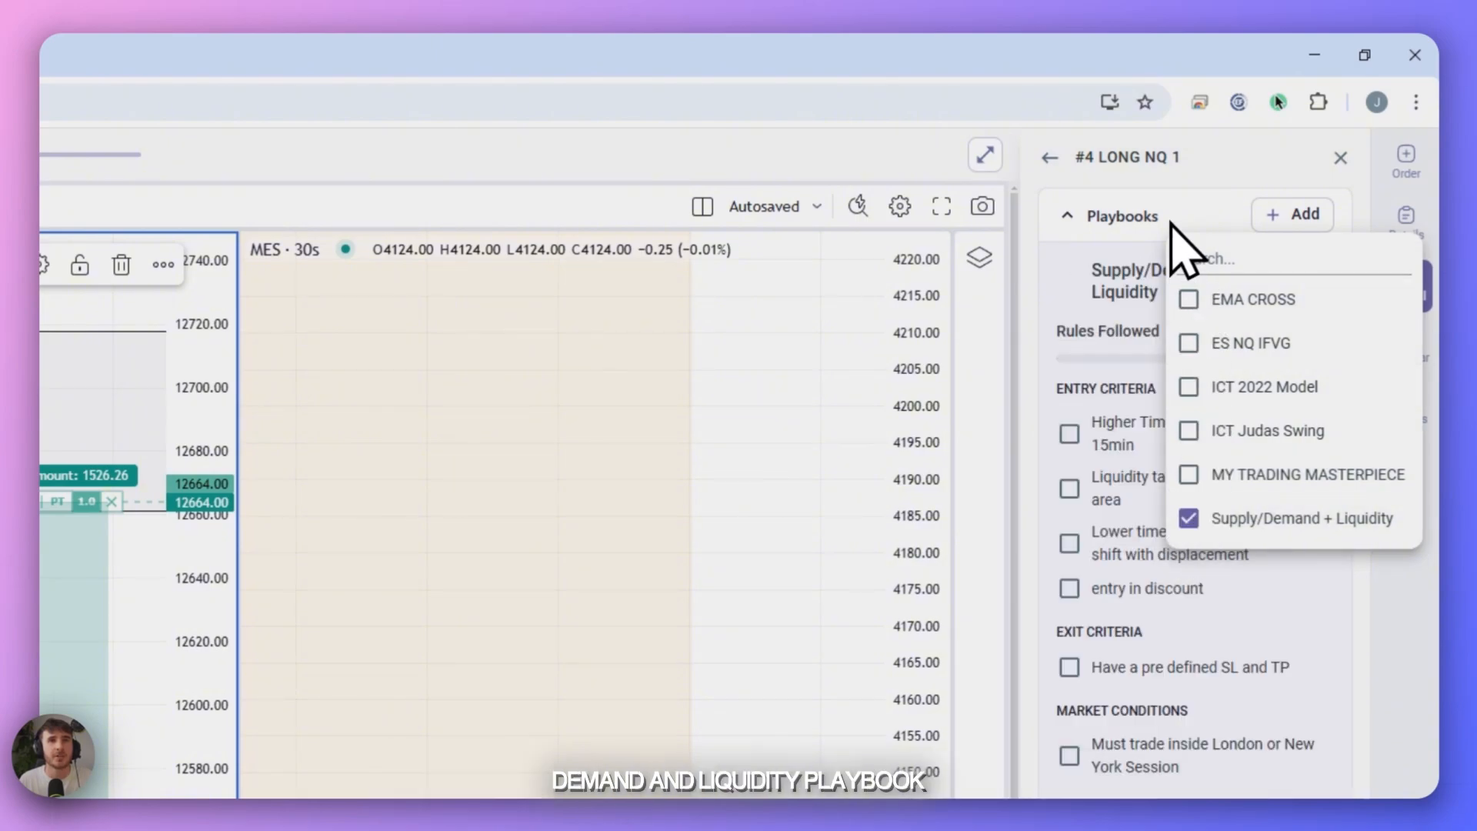
{"action": "left_click", "coordinate": [1195, 184]}
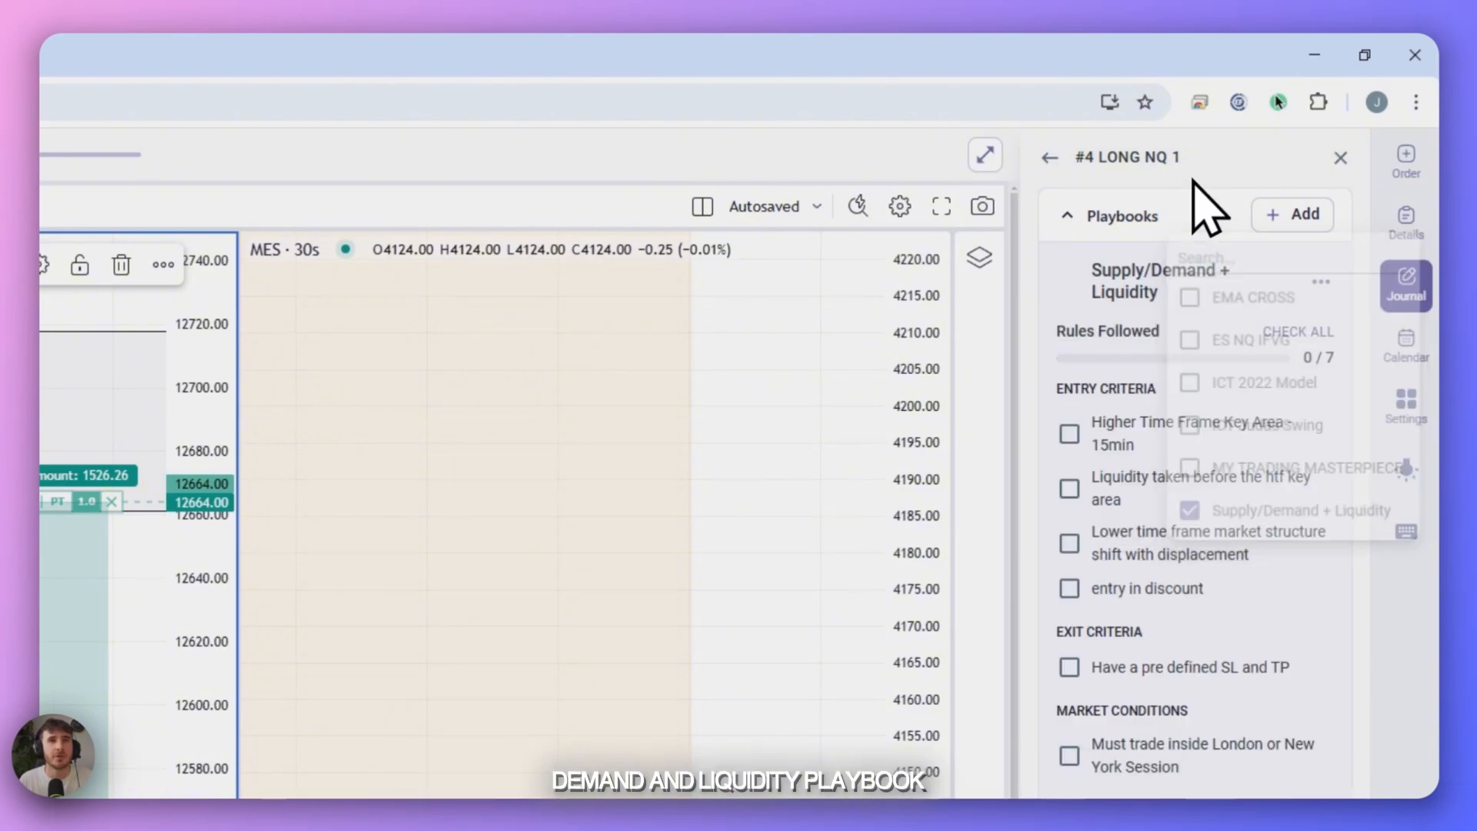
{"action": "left_click", "coordinate": [1078, 486]}
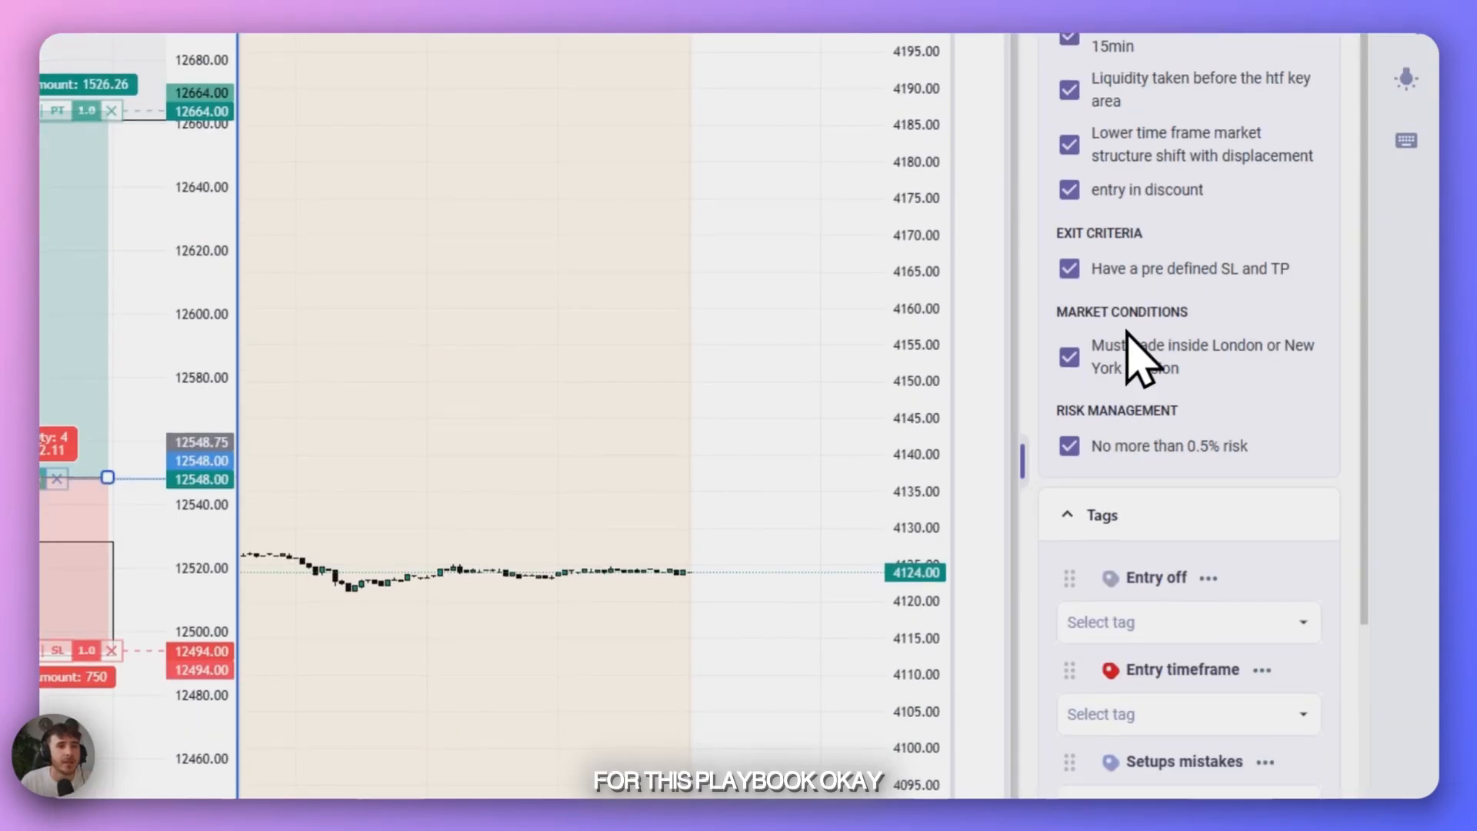
- Tag the long trade's Entry off category with 5 minute area
{"action": "scroll", "coordinate": [1130, 331], "scroll_direction": "down", "scroll_amount": 2}
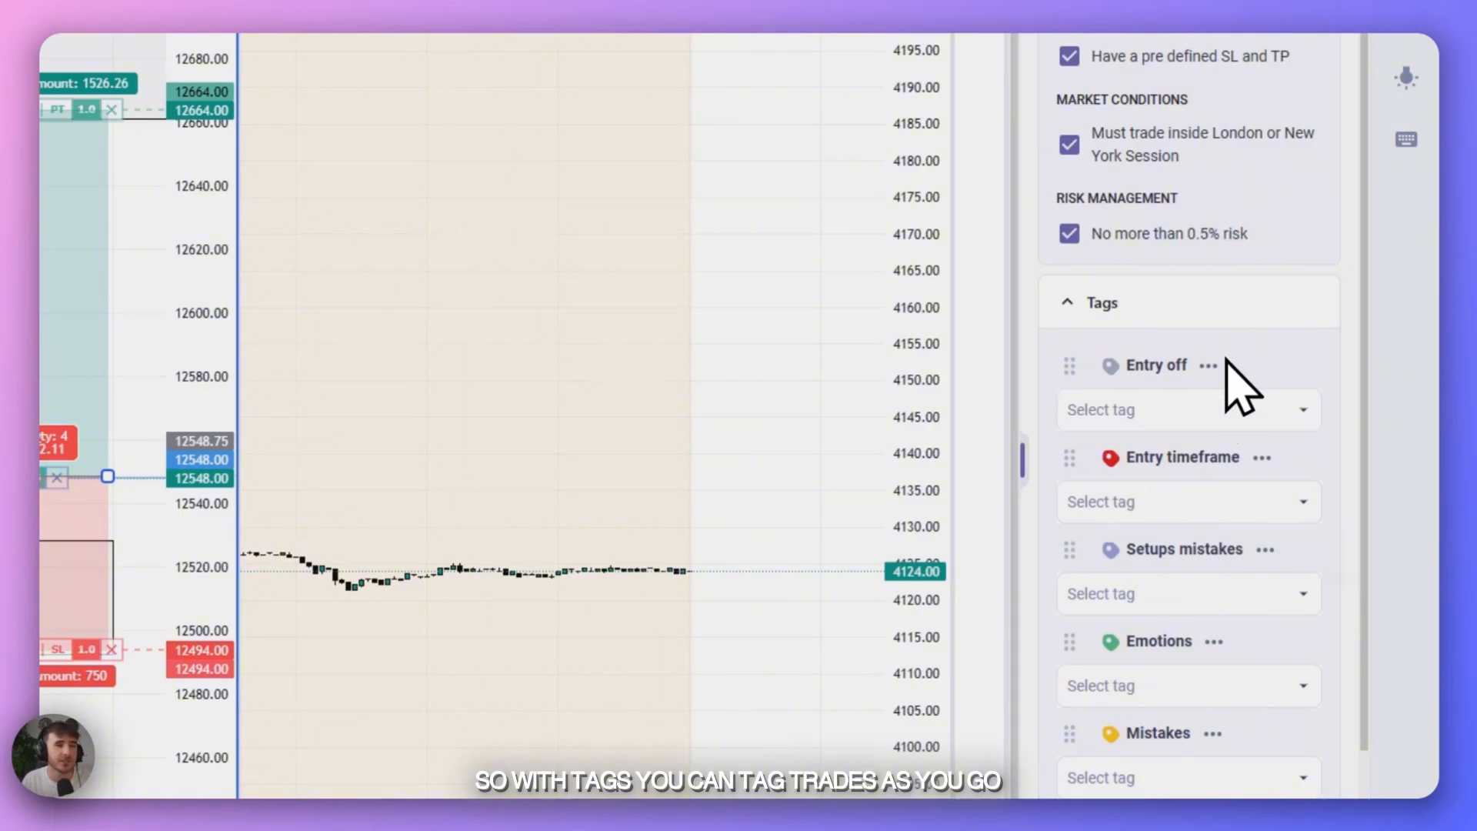
{"action": "left_click", "coordinate": [1216, 411]}
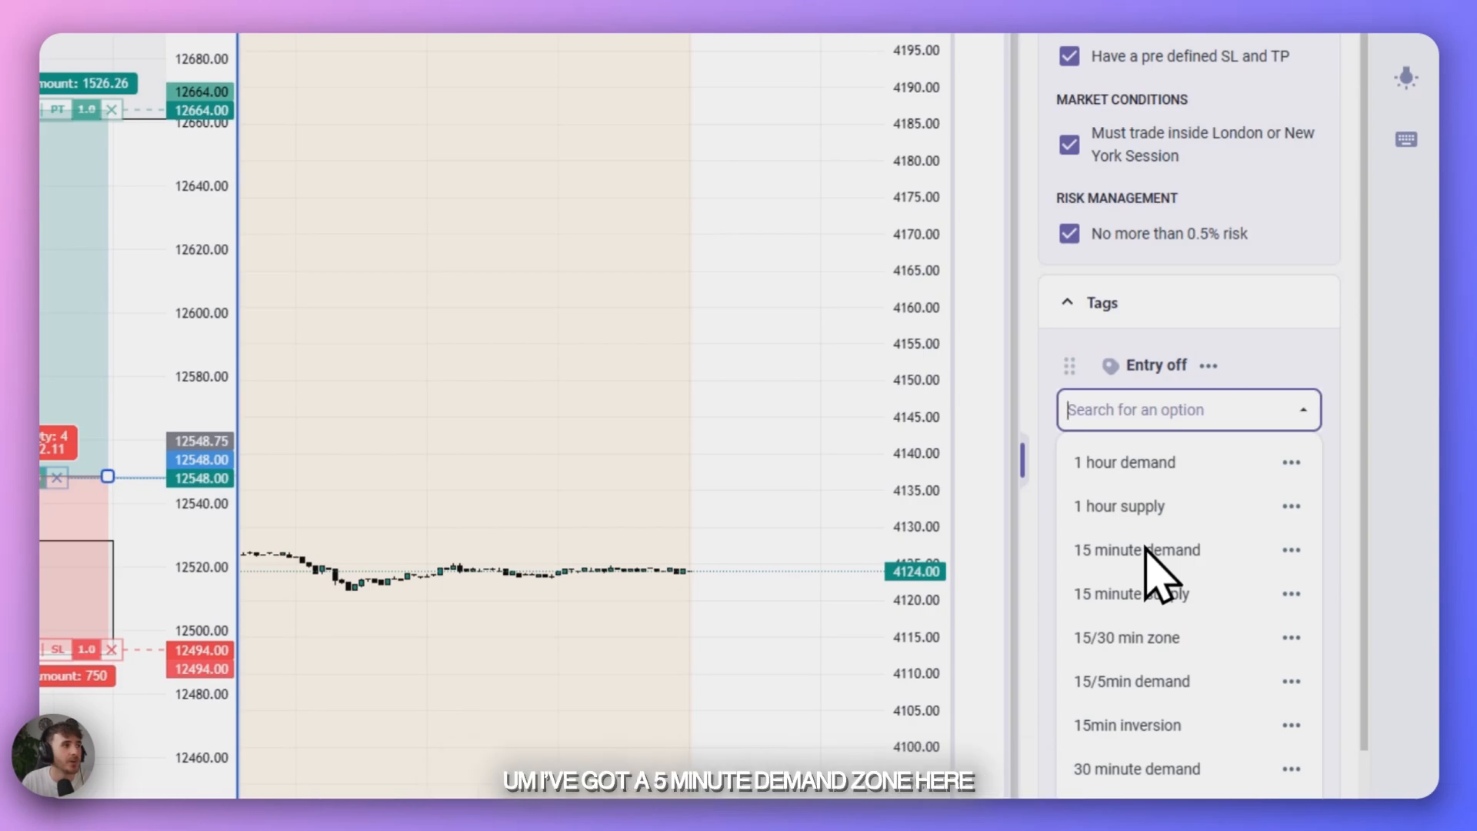
{"action": "type", "text": "5"}
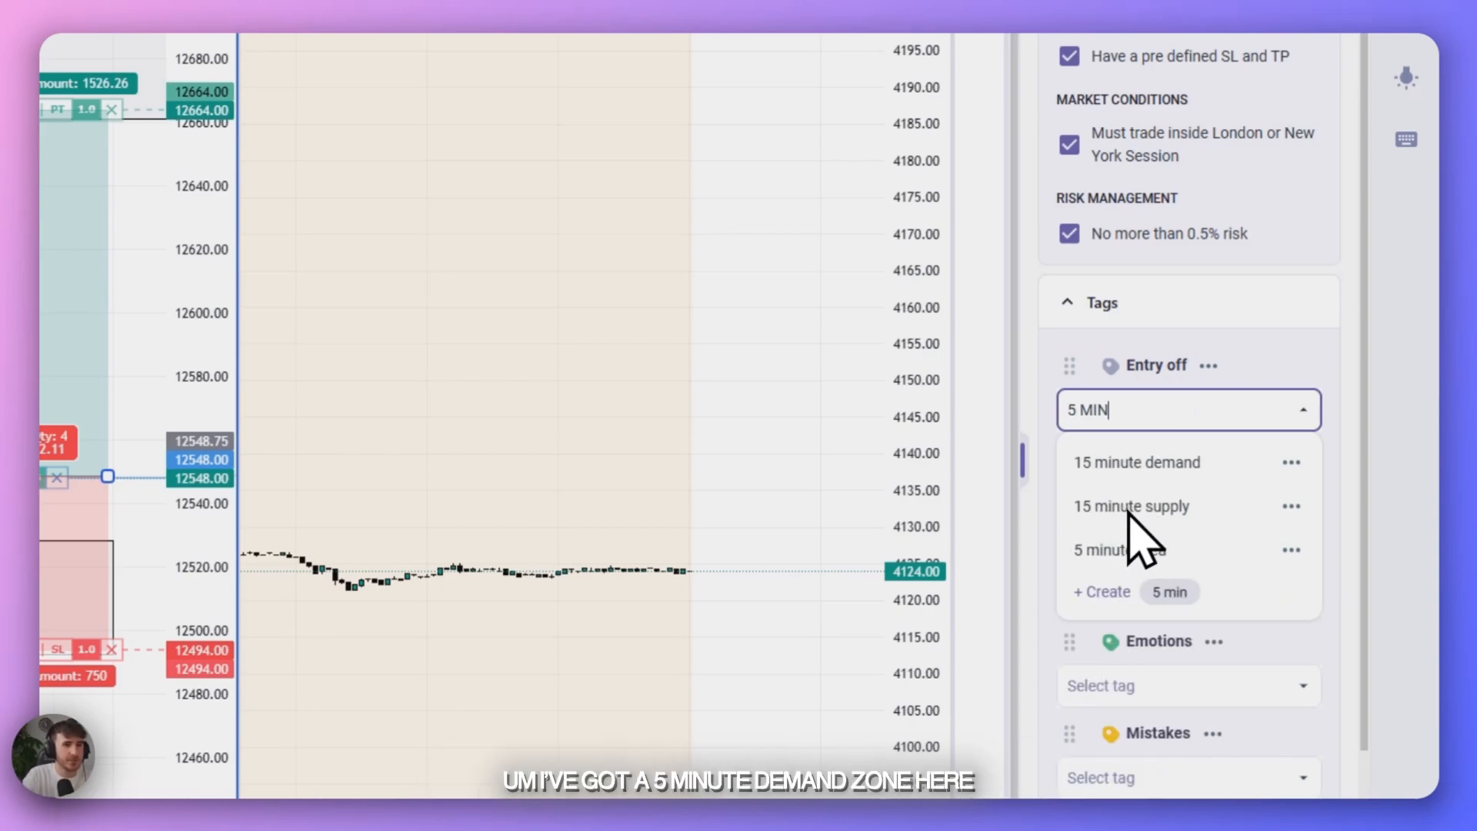
{"action": "type", "text": " MIN"}
{"action": "left_click", "coordinate": [1173, 551]}
{"action": "left_click", "coordinate": [1241, 348]}
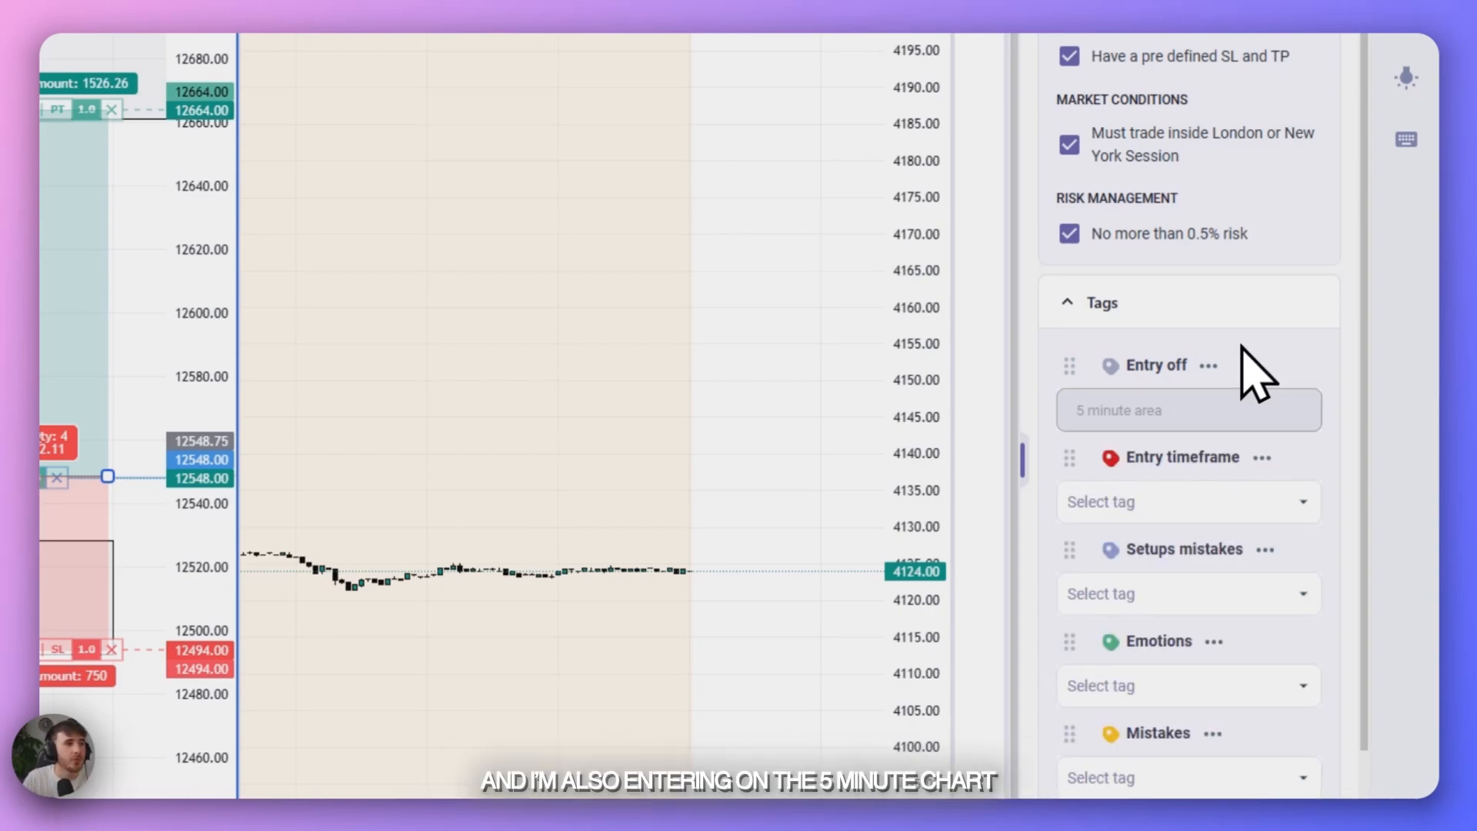
- Tag the long trade's Entry timeframe category with 5 minute
{"action": "left_click", "coordinate": [1236, 502]}
{"action": "type", "text": "5 MINU"}
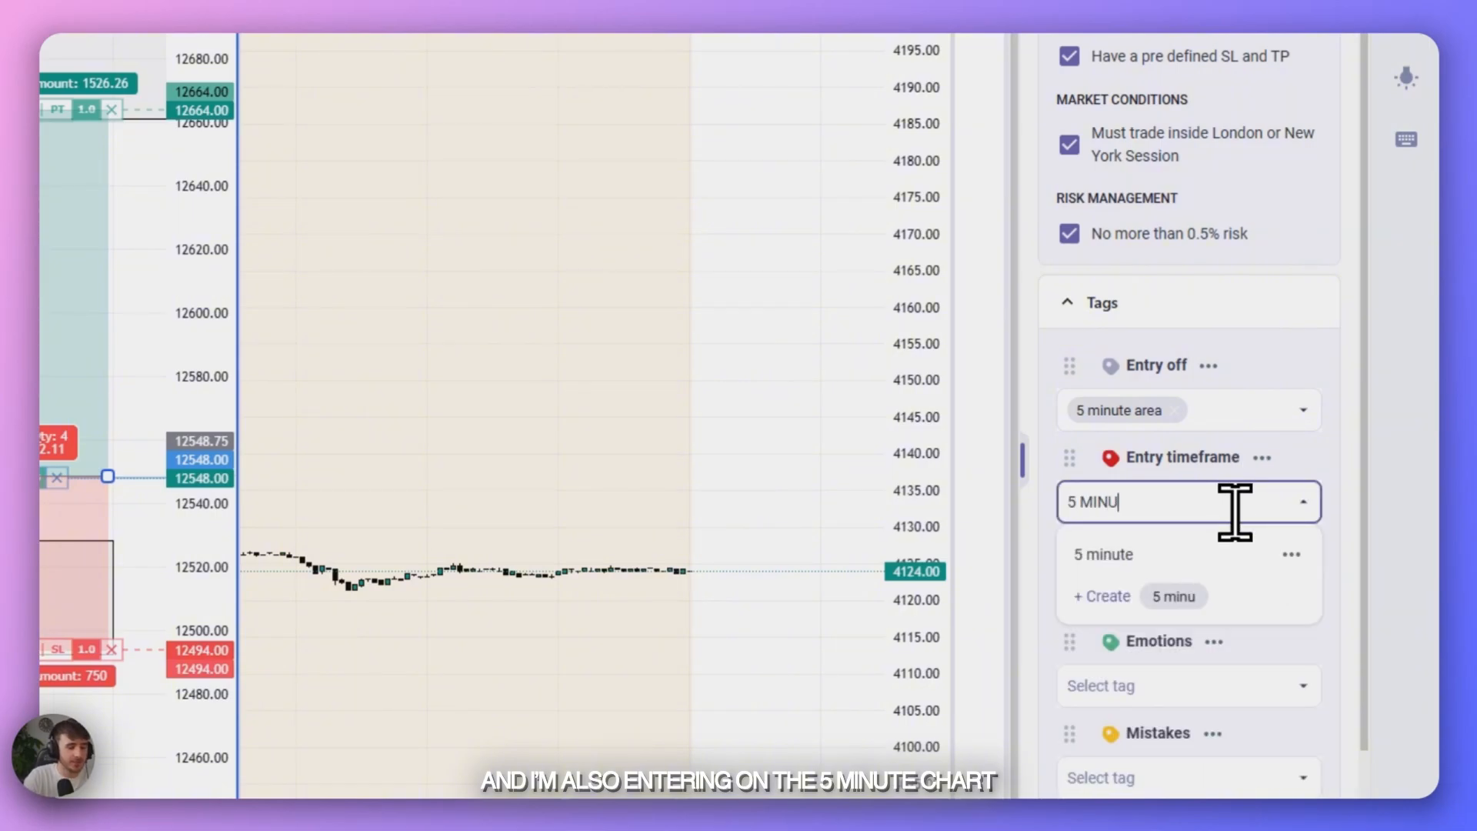
{"action": "type", "text": "TE"}
{"action": "key", "text": "Return"}
{"action": "left_click", "coordinate": [1282, 460]}
{"action": "scroll", "coordinate": [1245, 569], "scroll_direction": "down", "scroll_amount": 6}
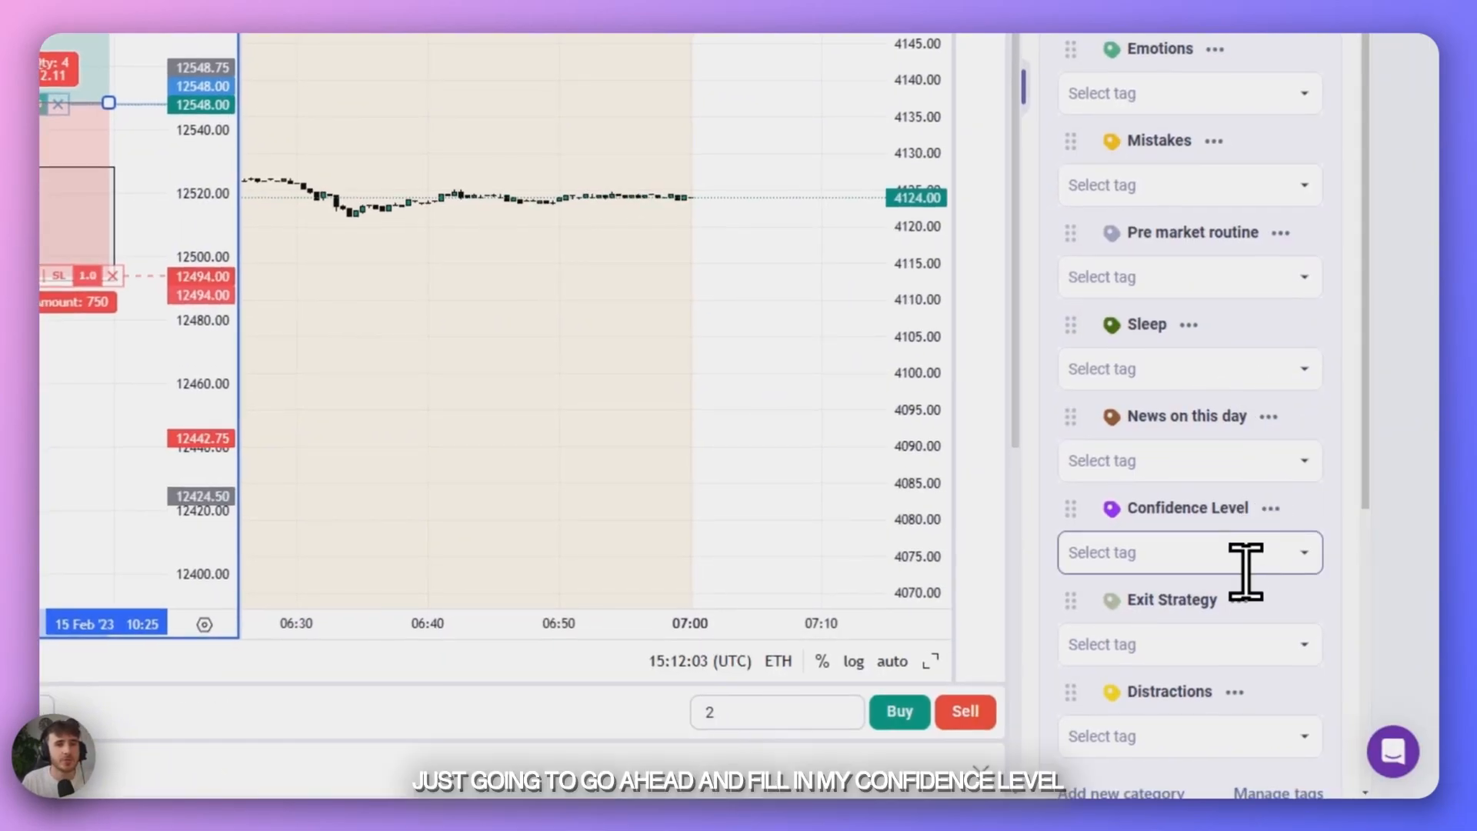
- Tag the long trade's Confidence Level category with high
{"action": "left_click", "coordinate": [1245, 554]}
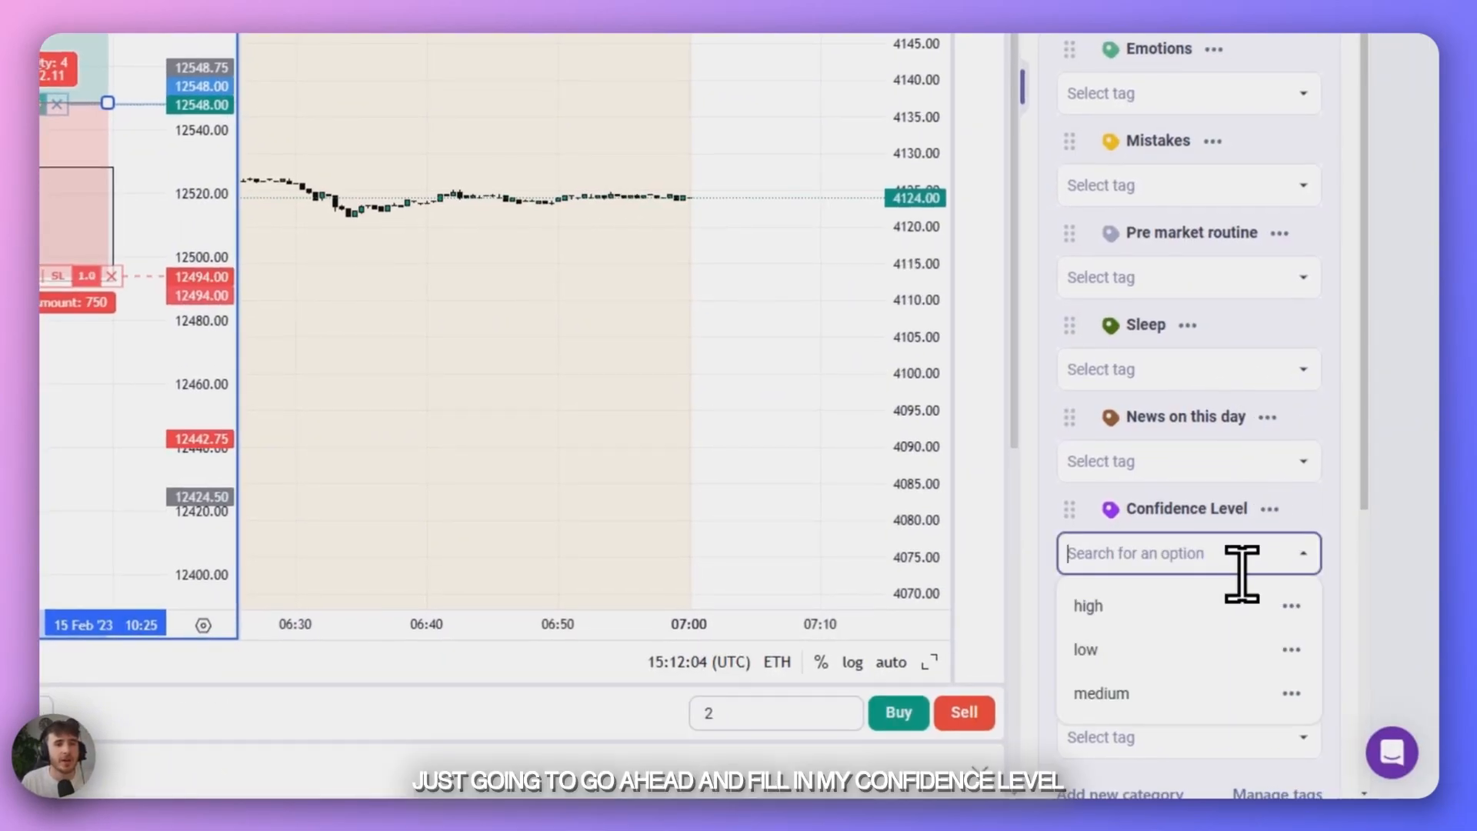
{"action": "left_click", "coordinate": [1093, 606]}
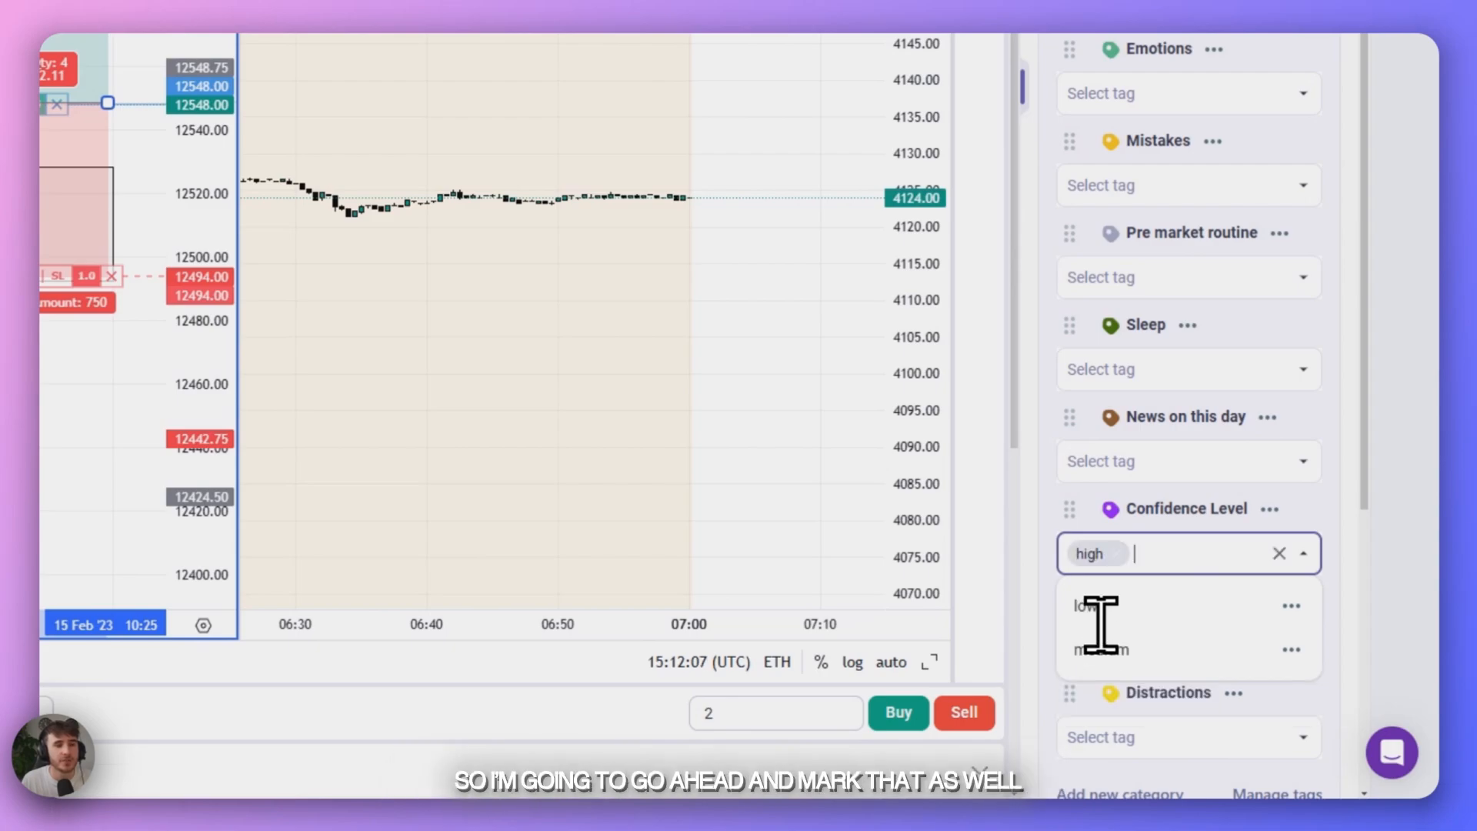
{"action": "left_click", "coordinate": [1281, 542]}
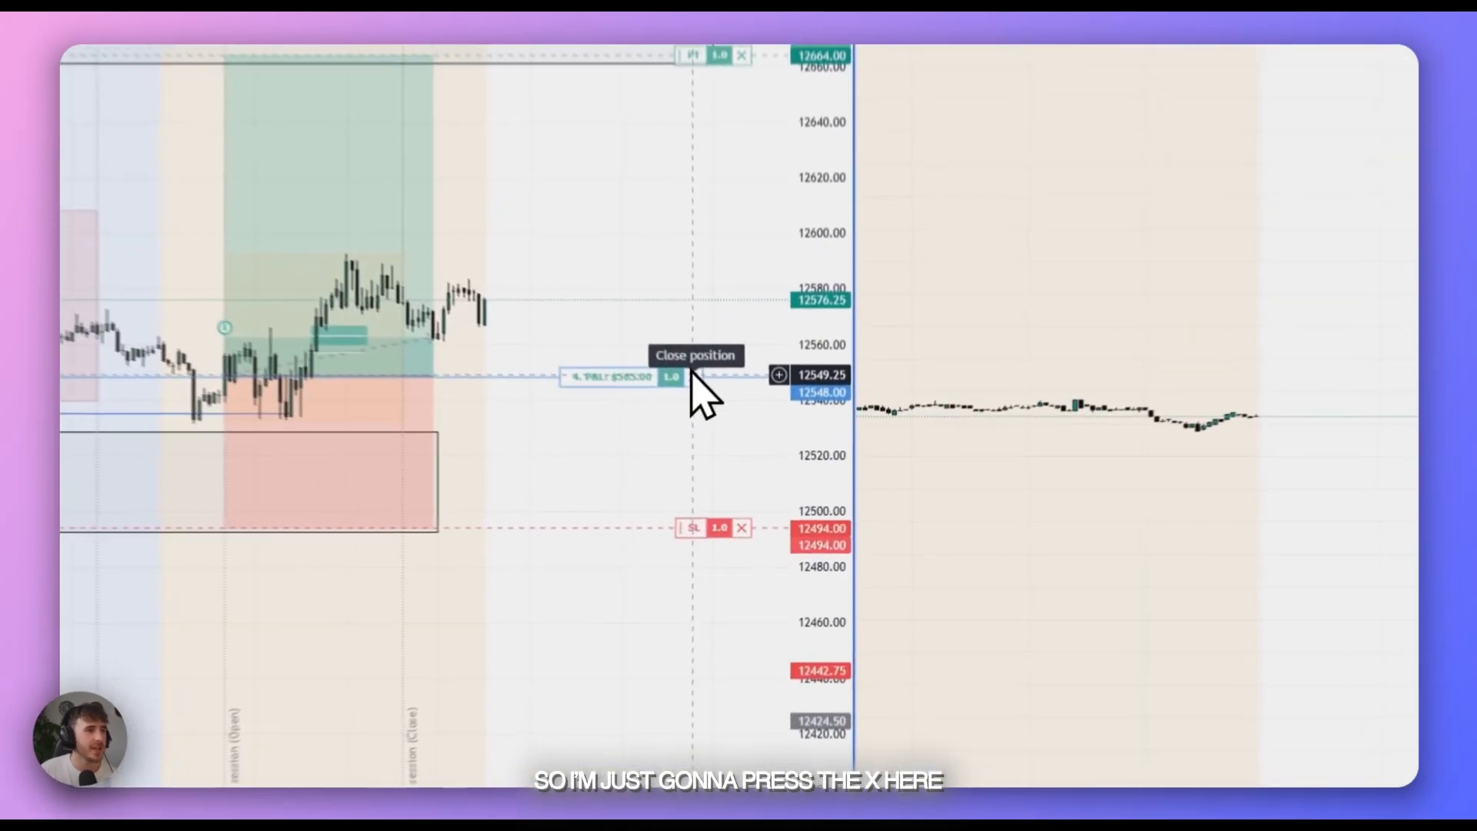
- Close 50% of the remaining long NQ position and resume the market replay
{"action": "left_click", "coordinate": [746, 449]}
{"action": "left_click", "coordinate": [592, 339]}
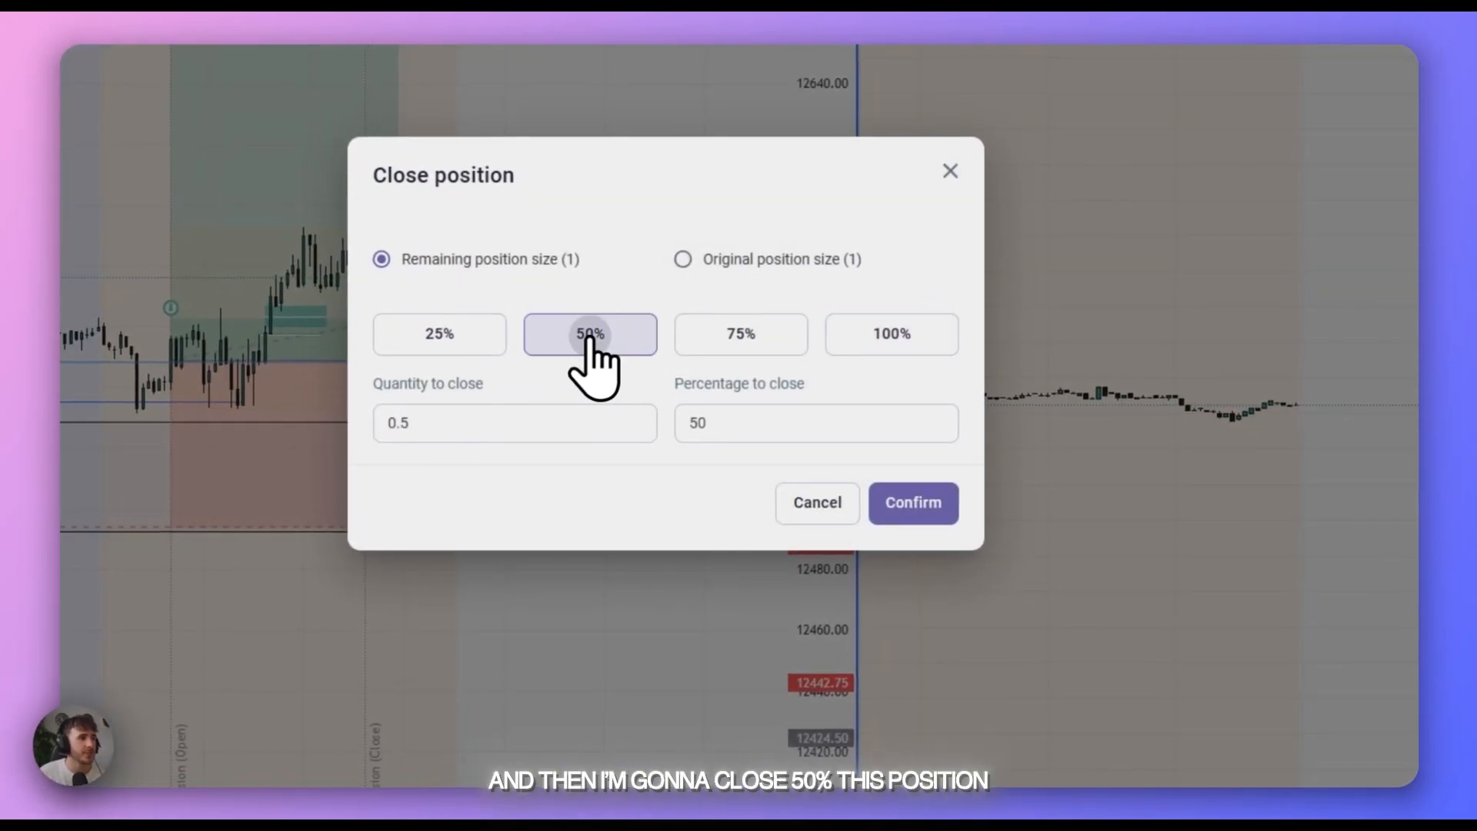
{"action": "left_click", "coordinate": [903, 498]}
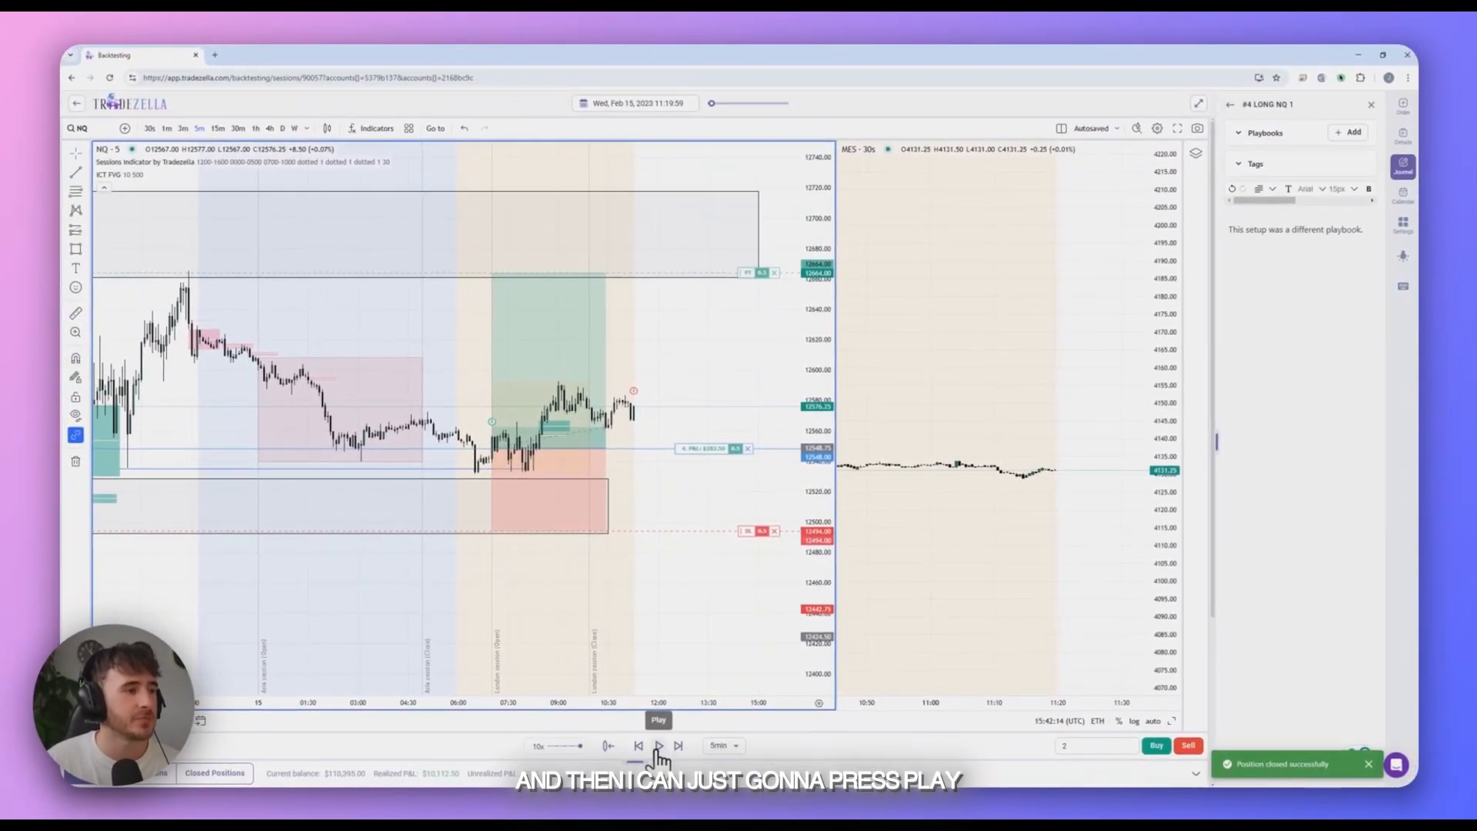
{"action": "left_click", "coordinate": [659, 746]}
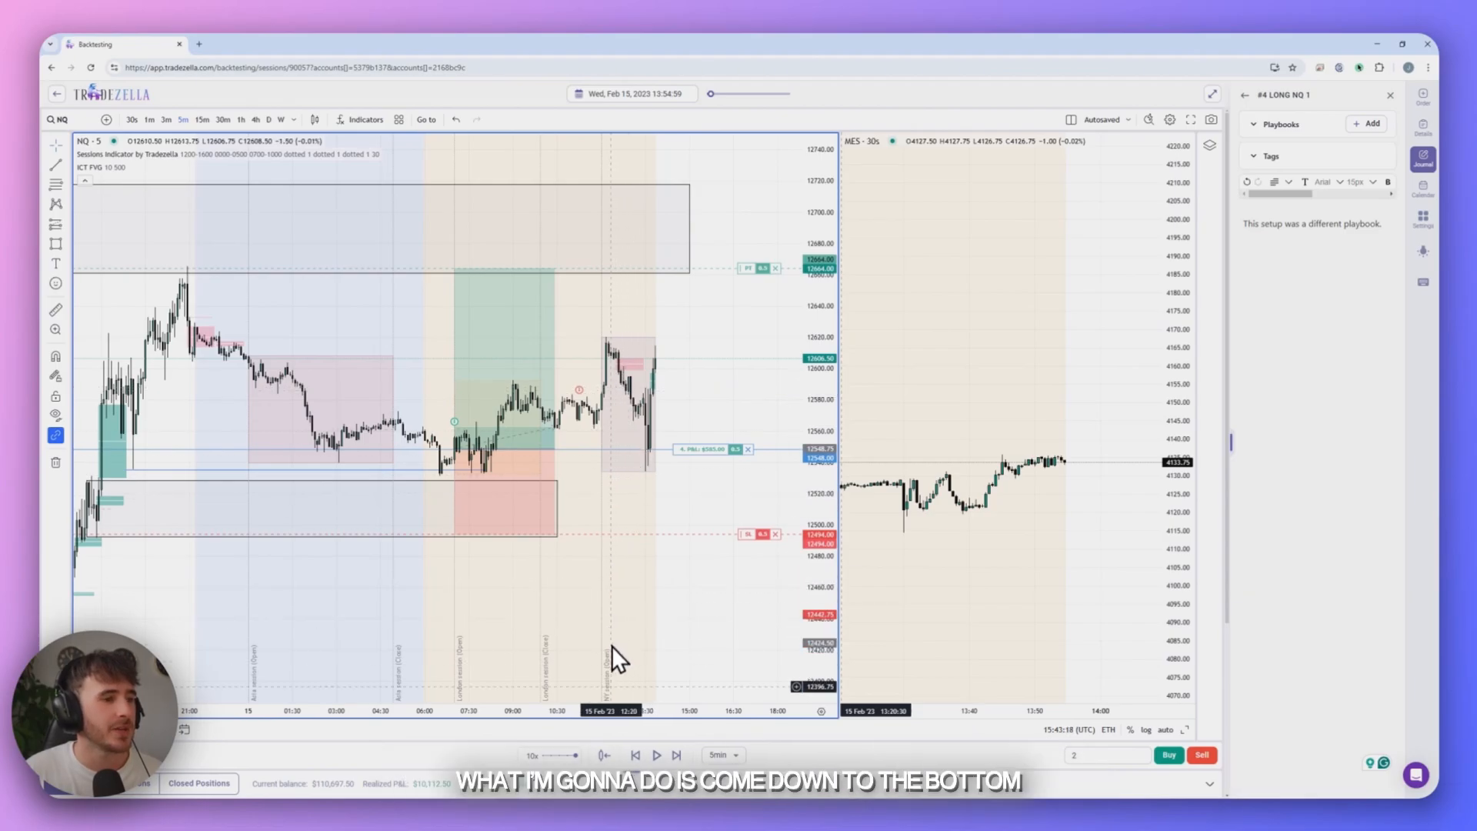
- Jump the replay back to 12:35 on 15 February 2023 and switch the NQ chart to the 1-minute timeframe
{"action": "left_click", "coordinate": [604, 755]}
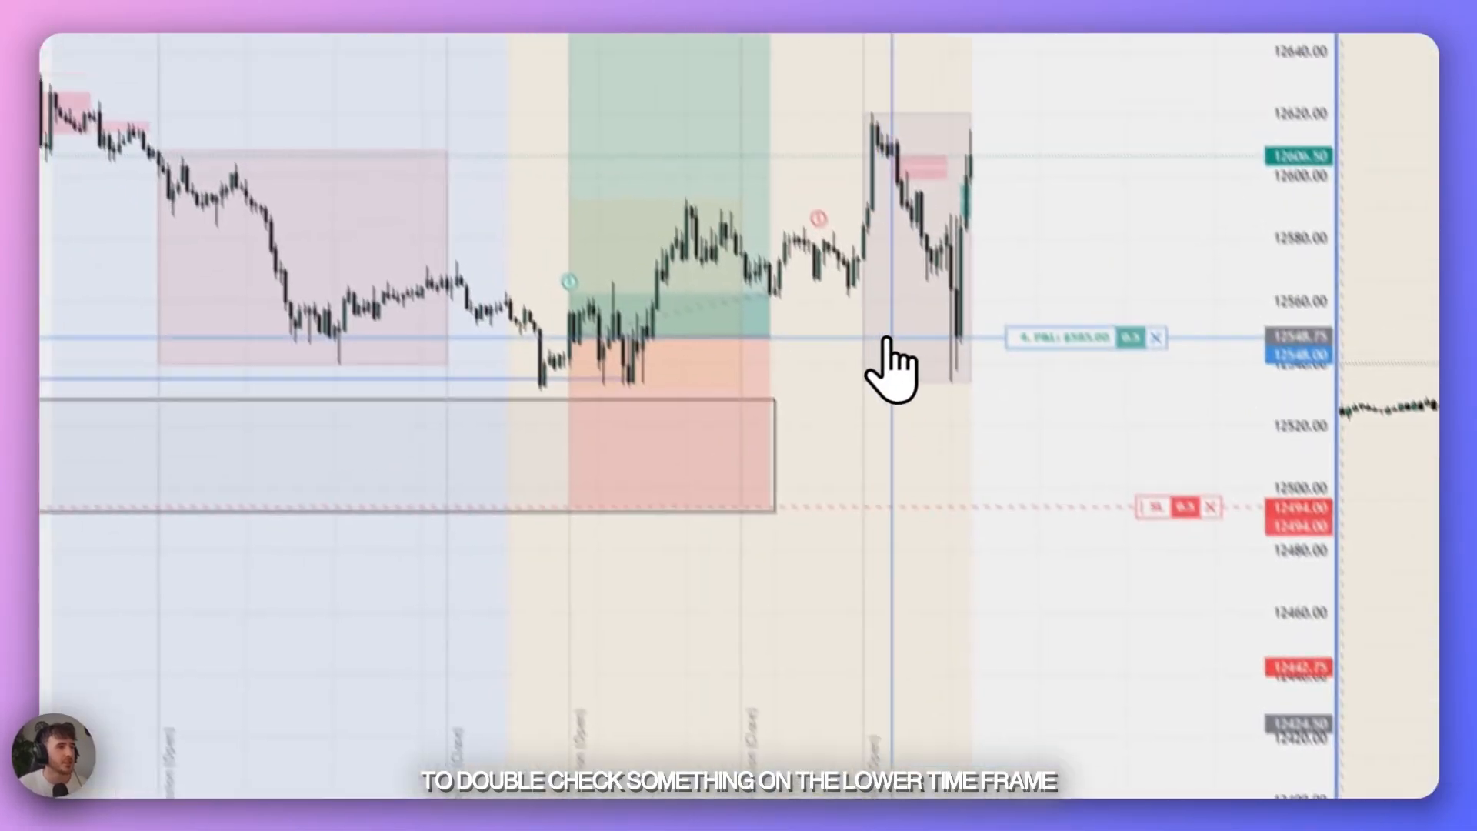
{"action": "left_click", "coordinate": [890, 341]}
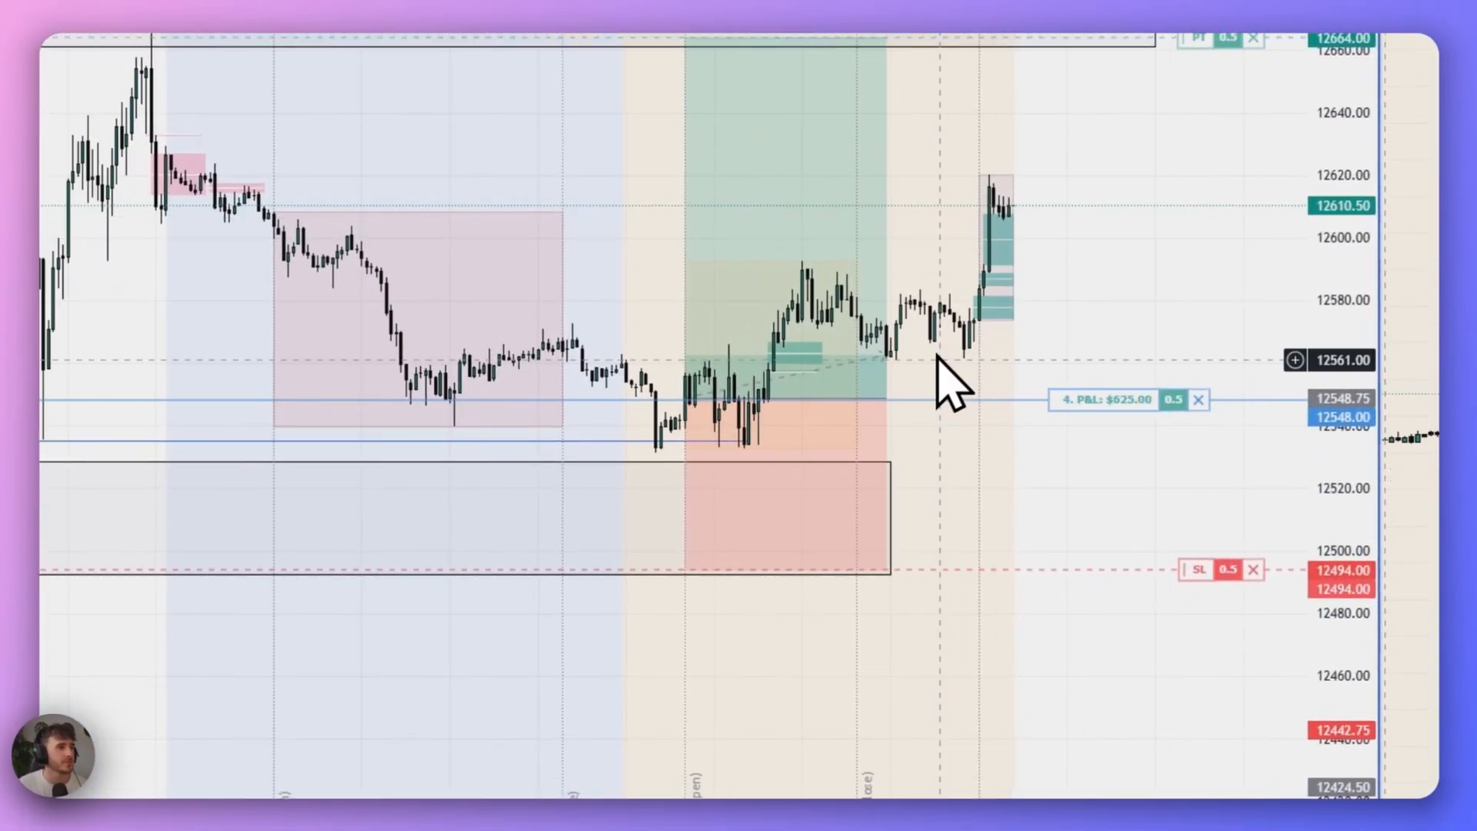
{"action": "left_click", "coordinate": [260, 150]}
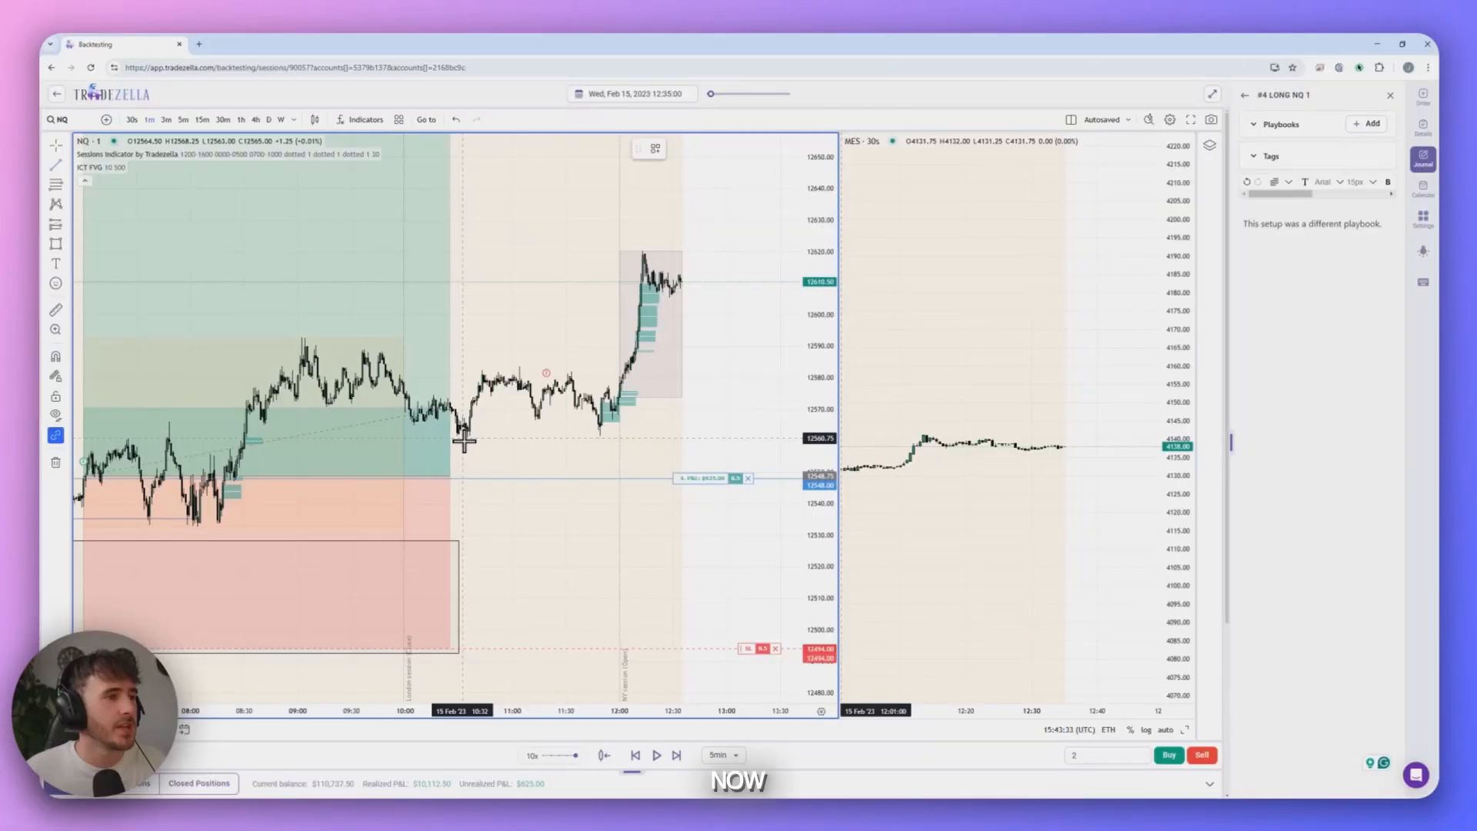
- Draw a level line at about 12560.75 under the two matching NQ lows and apply the $$$ - B template to it
{"action": "left_click", "coordinate": [465, 438]}
{"action": "left_click", "coordinate": [687, 400]}
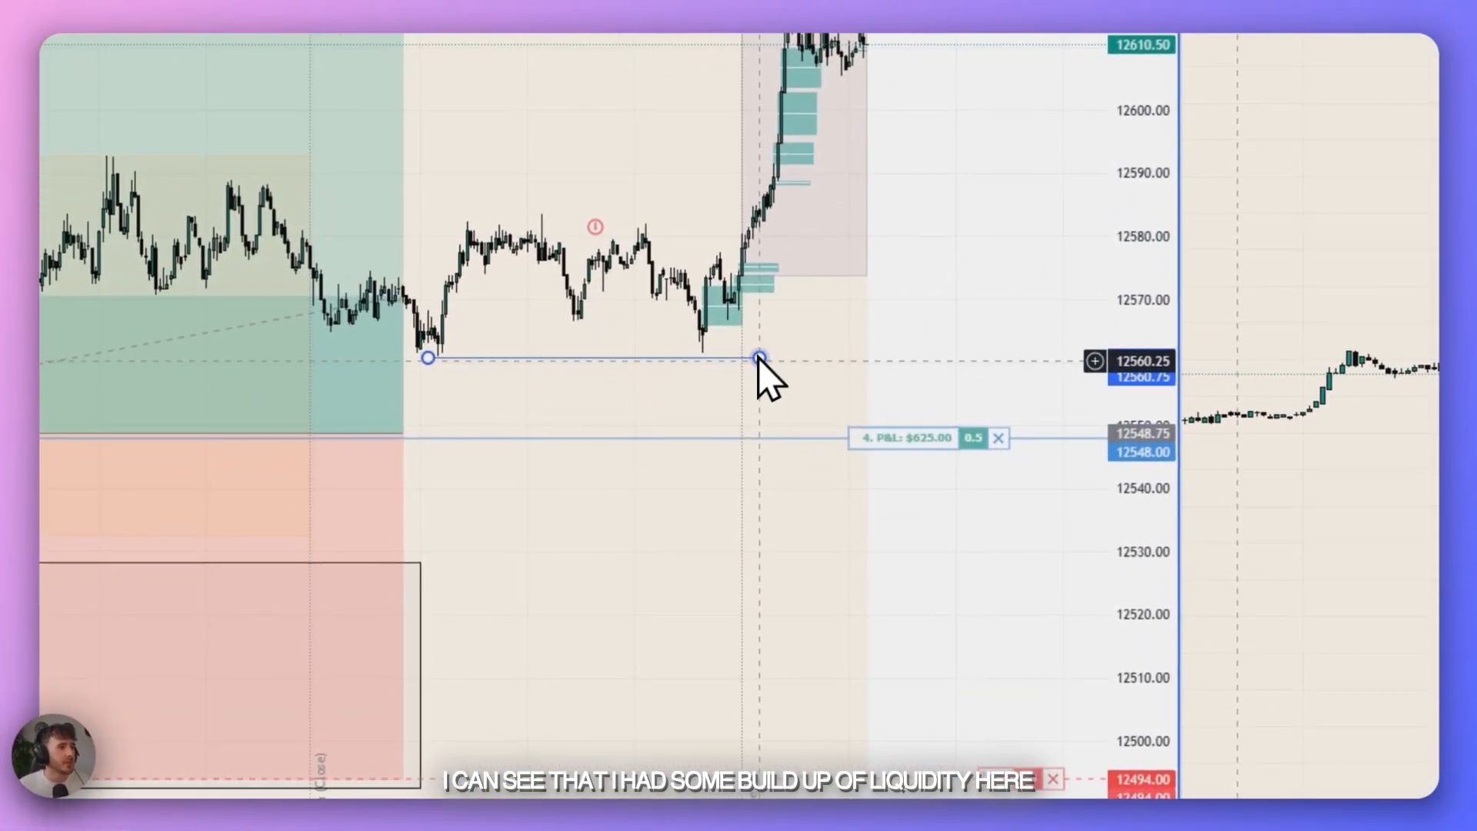
{"action": "right_click", "coordinate": [688, 402]}
{"action": "mouse_move", "coordinate": [807, 368]}
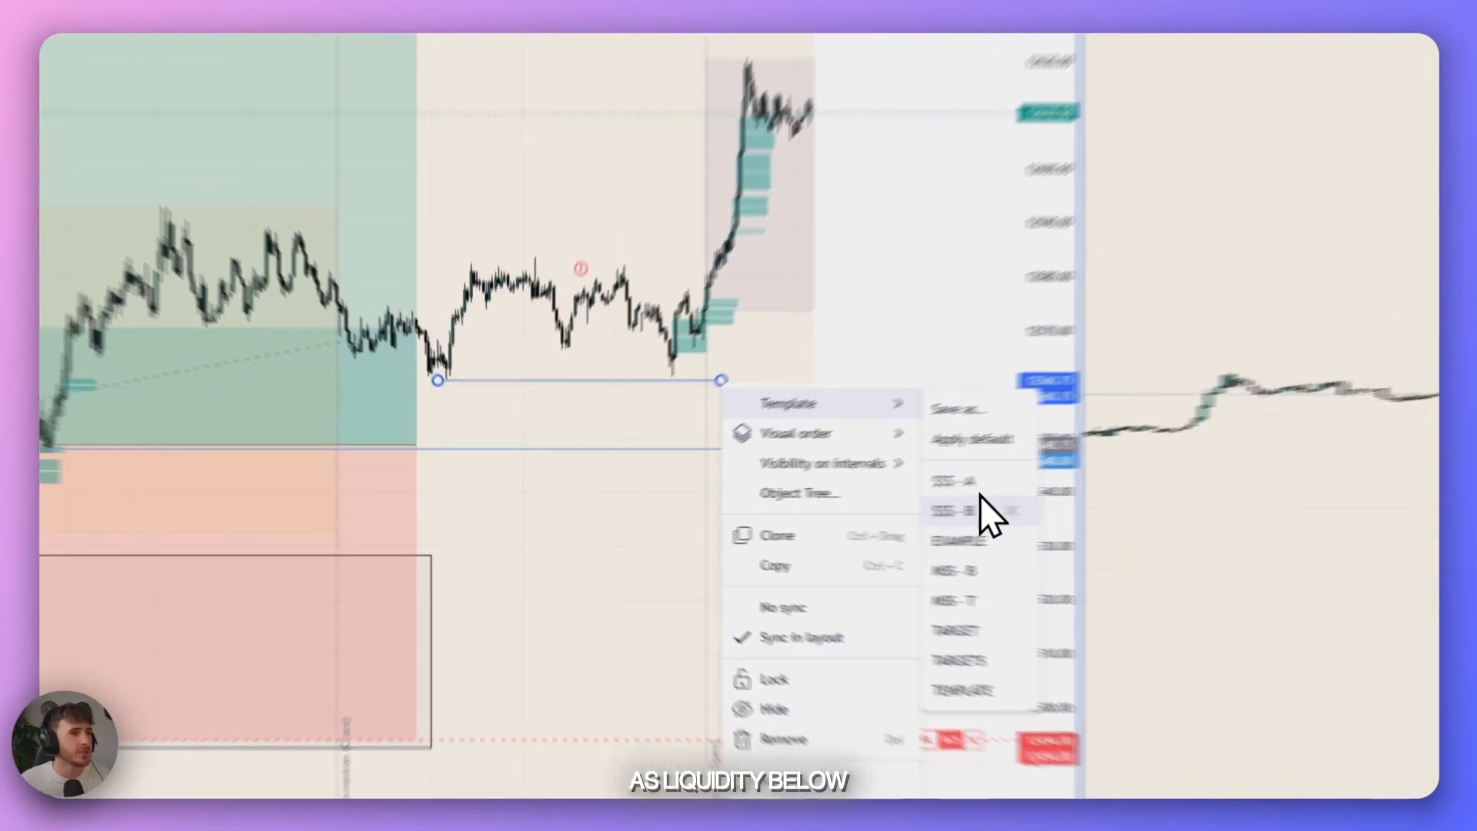
{"action": "left_click", "coordinate": [982, 500]}
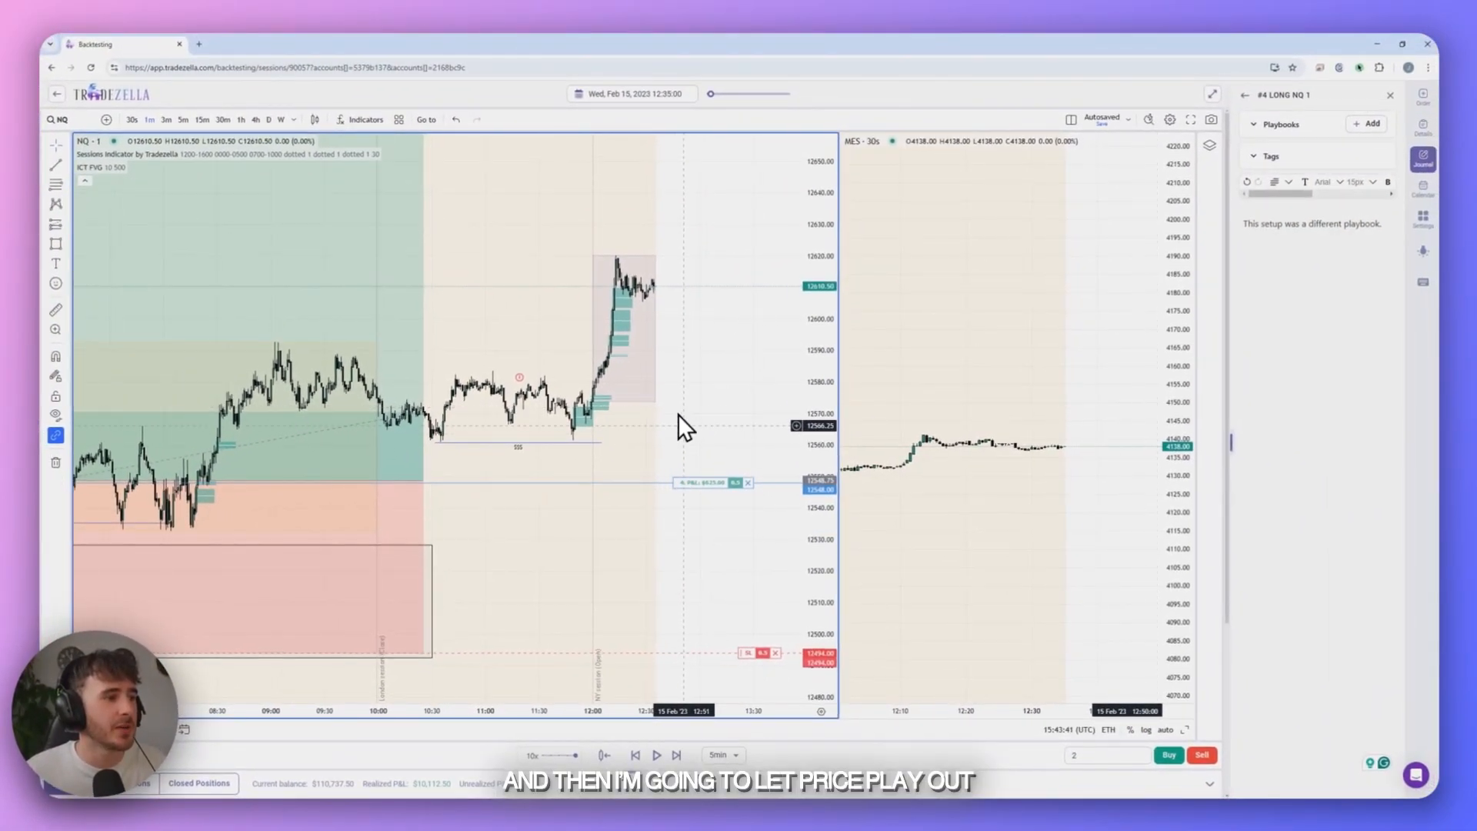
- Resume the market replay and let price play out to the end of the backtesting session
{"action": "left_click", "coordinate": [656, 755]}
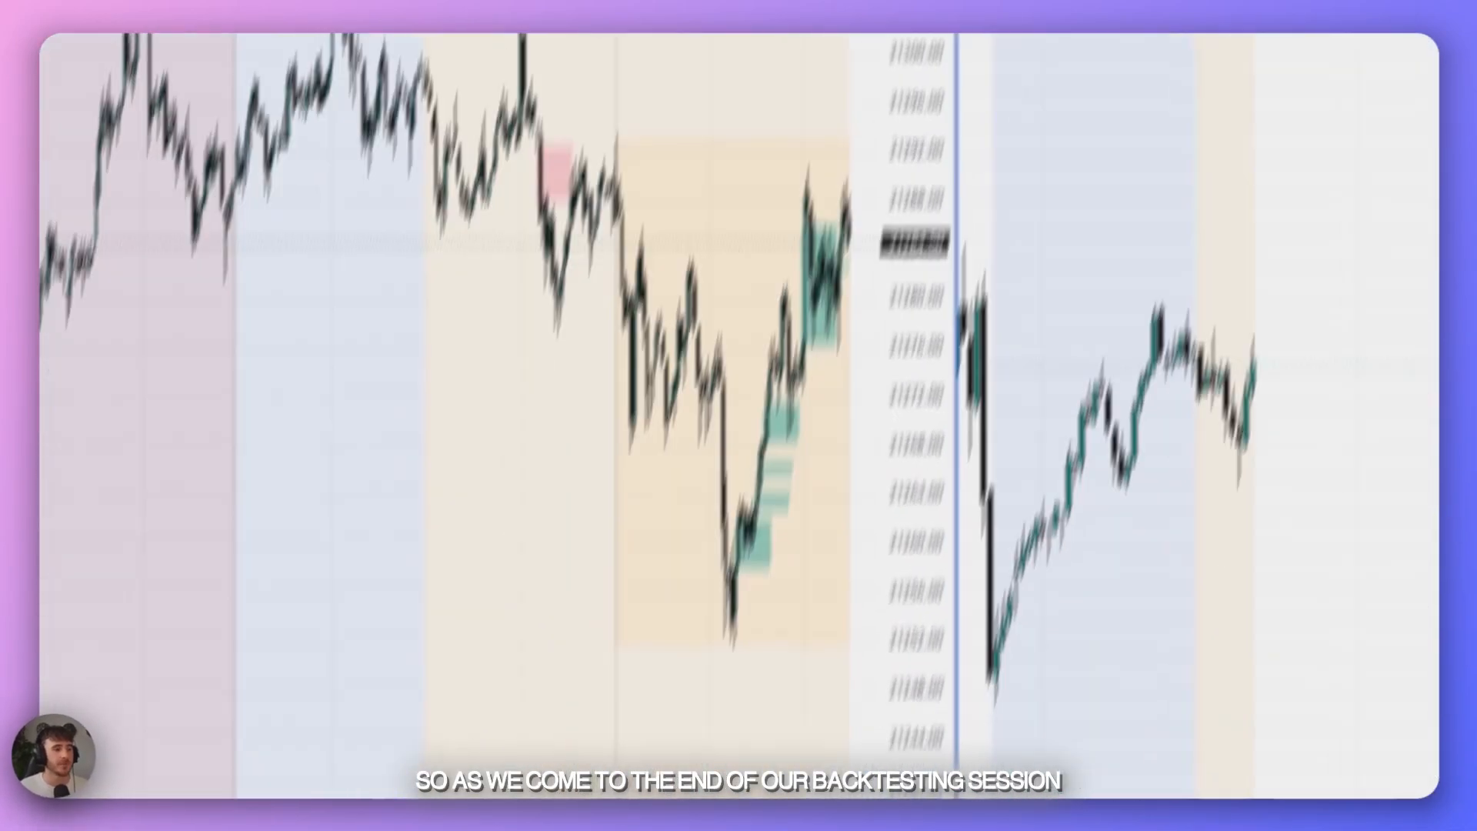
{"action": "left_click", "coordinate": [706, 758]}
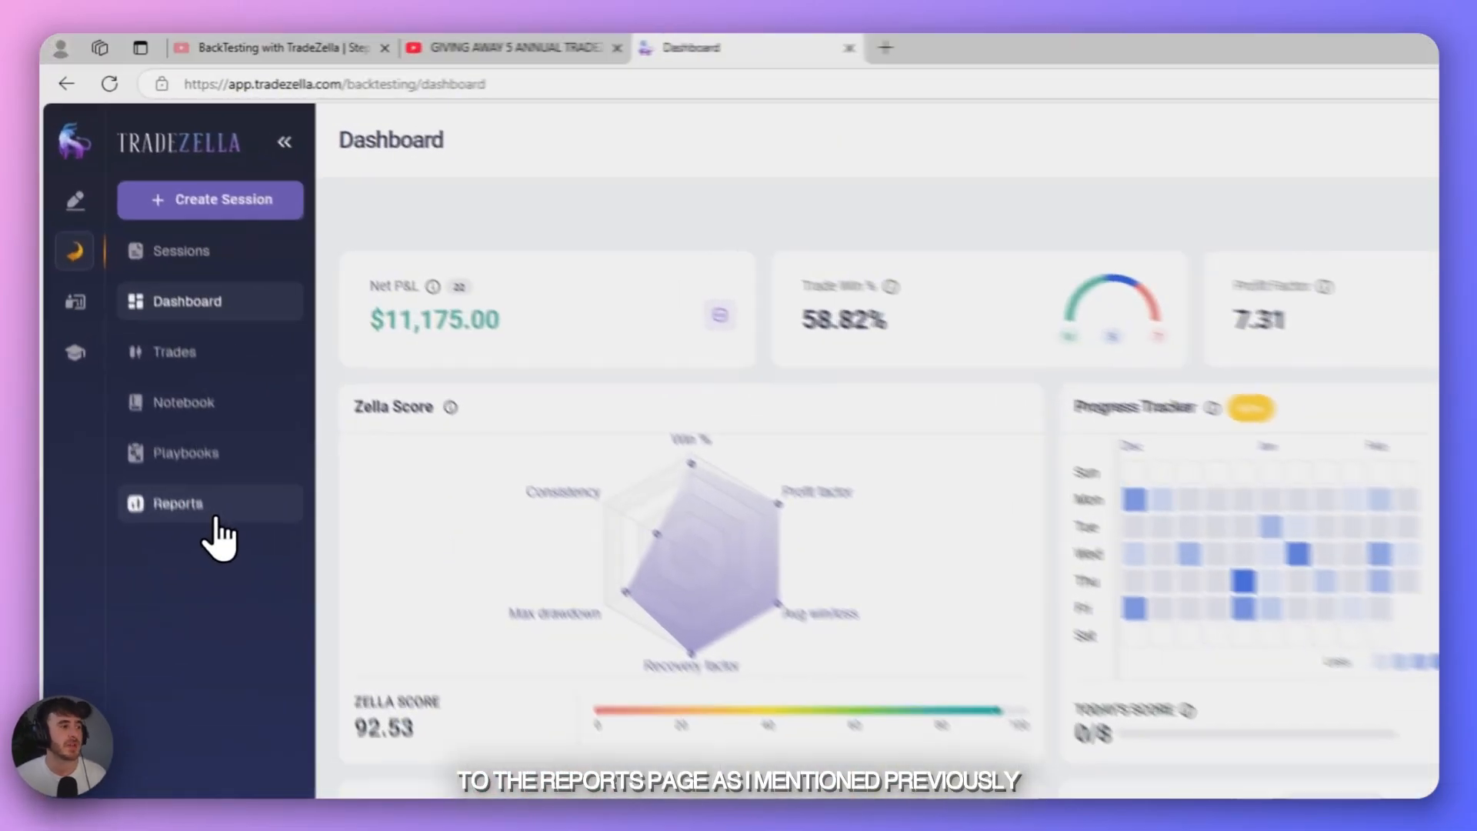
- Open the backtesting reports and review trade distribution and performance by day, week, month and trade time
{"action": "left_click", "coordinate": [145, 306]}
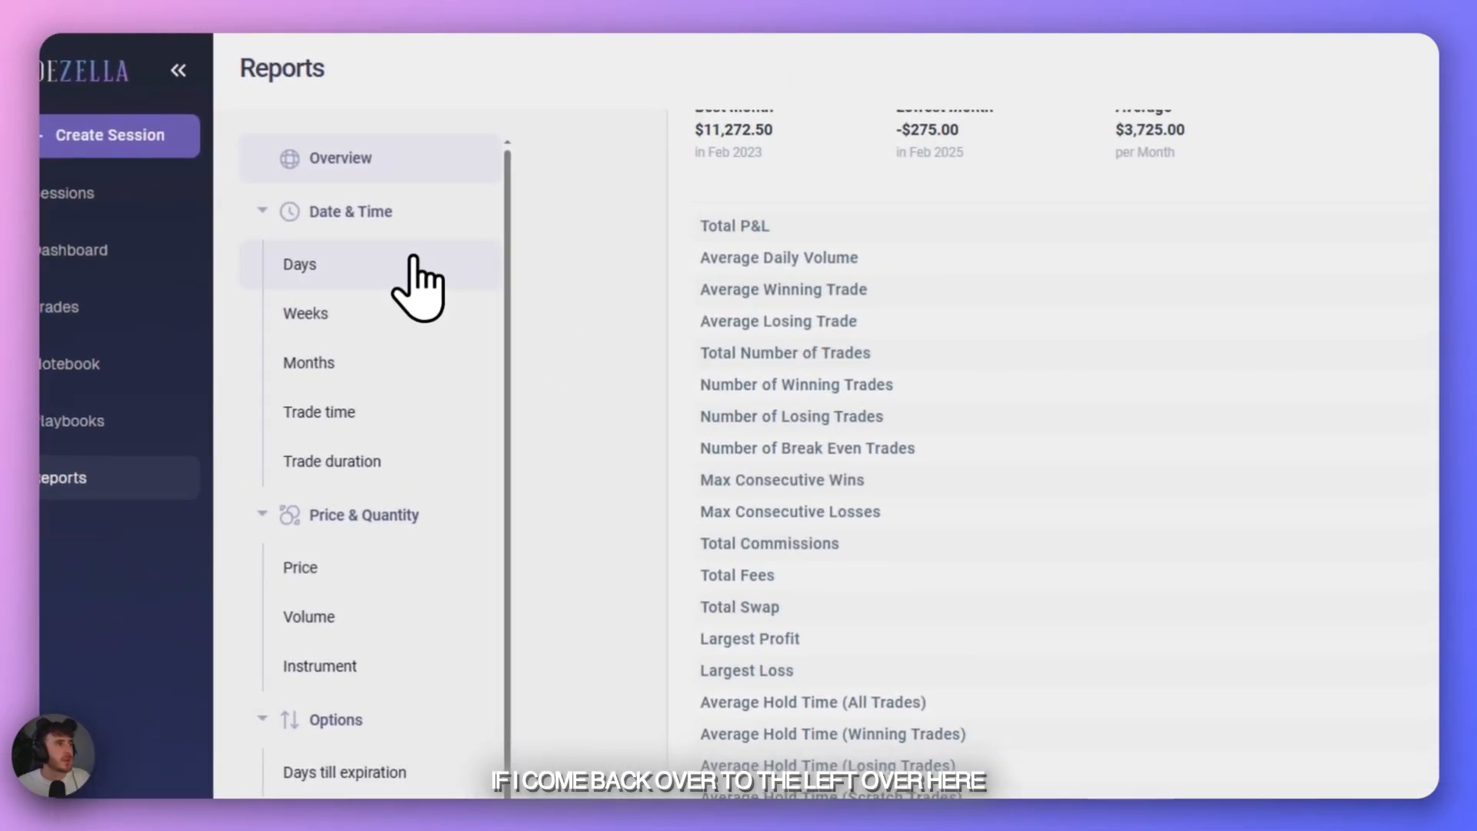
{"action": "left_click", "coordinate": [408, 260]}
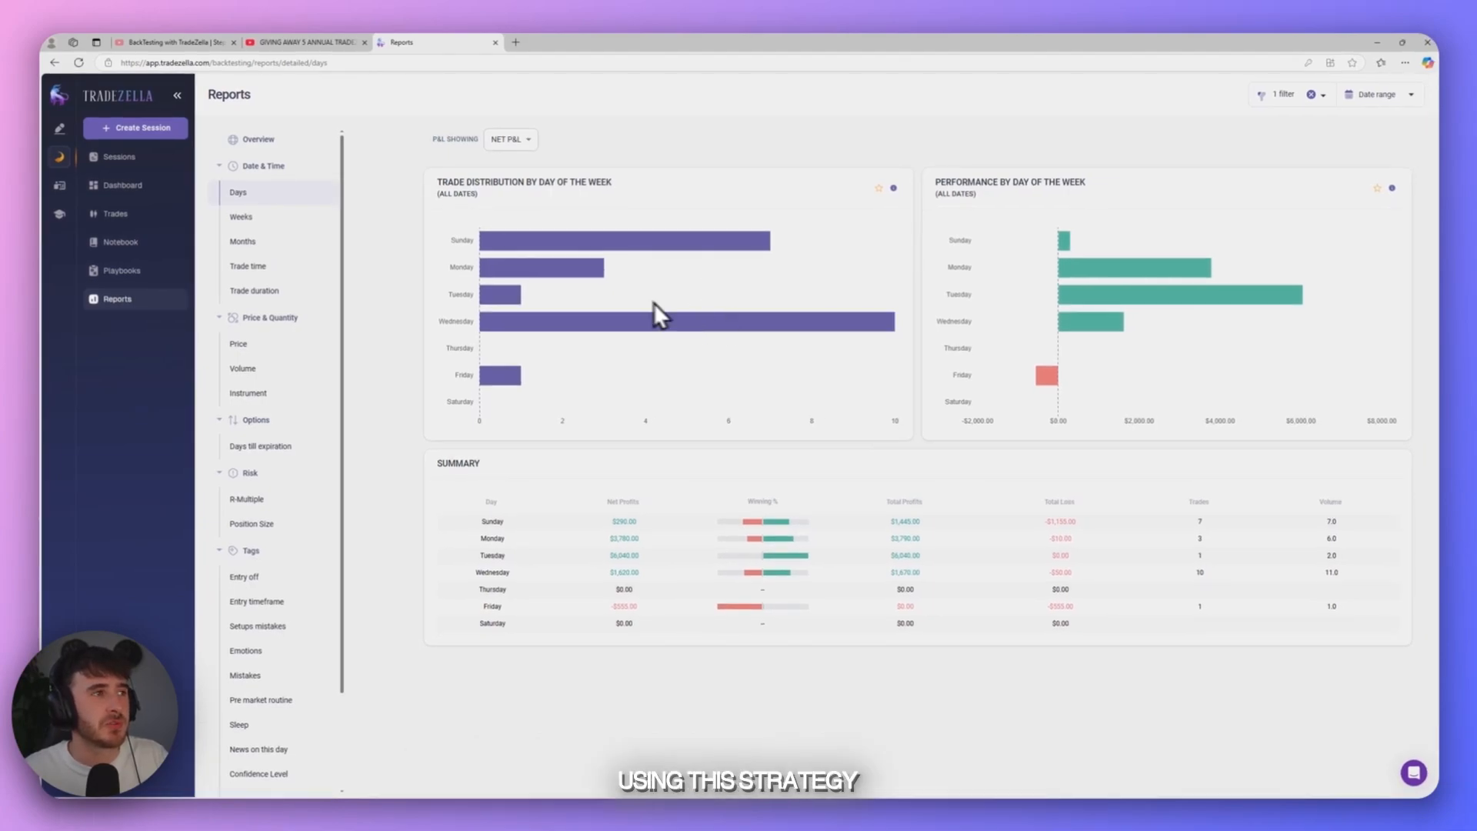
{"action": "left_click", "coordinate": [254, 219]}
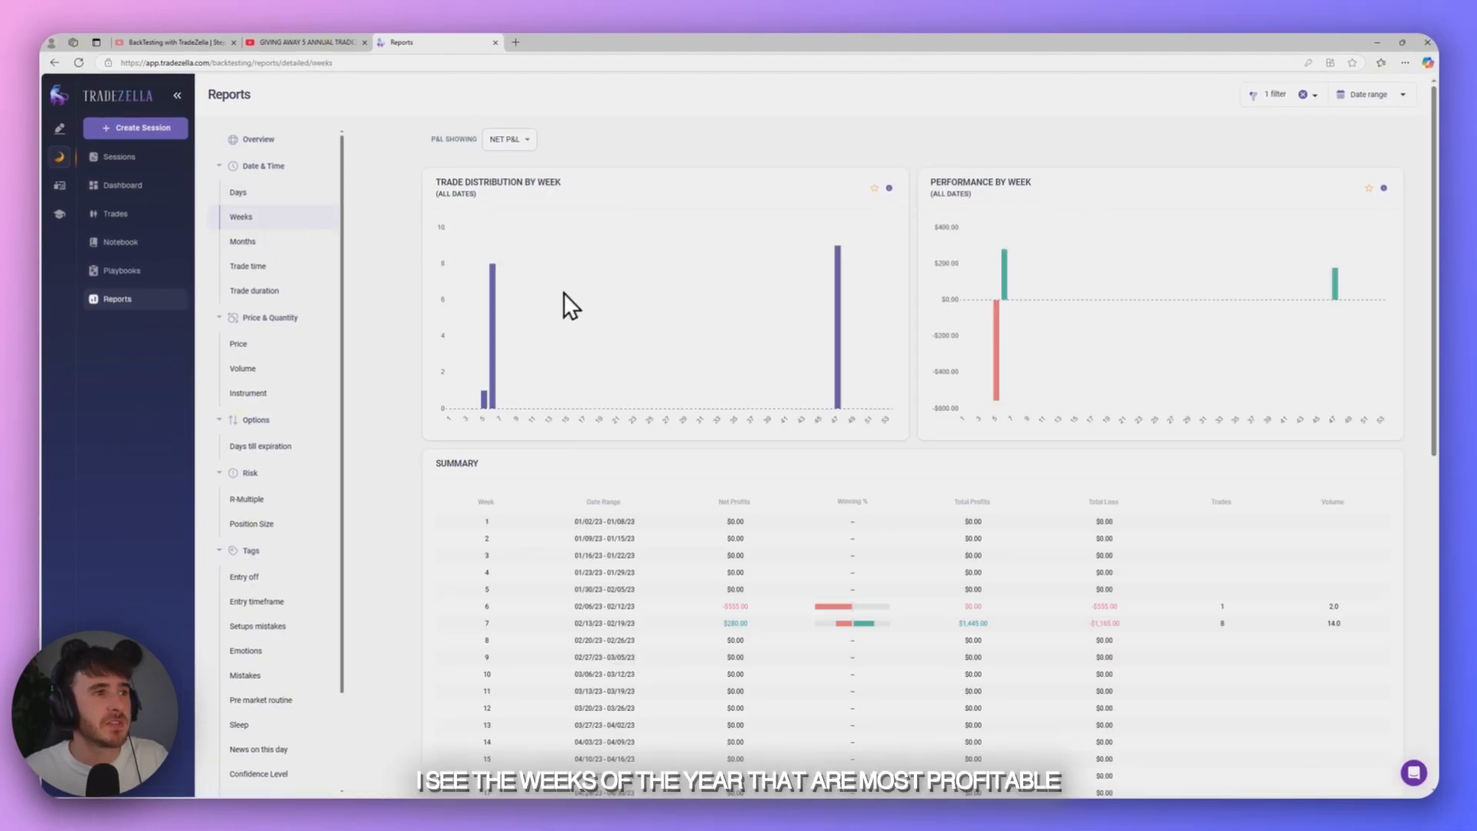
{"action": "left_click", "coordinate": [265, 243]}
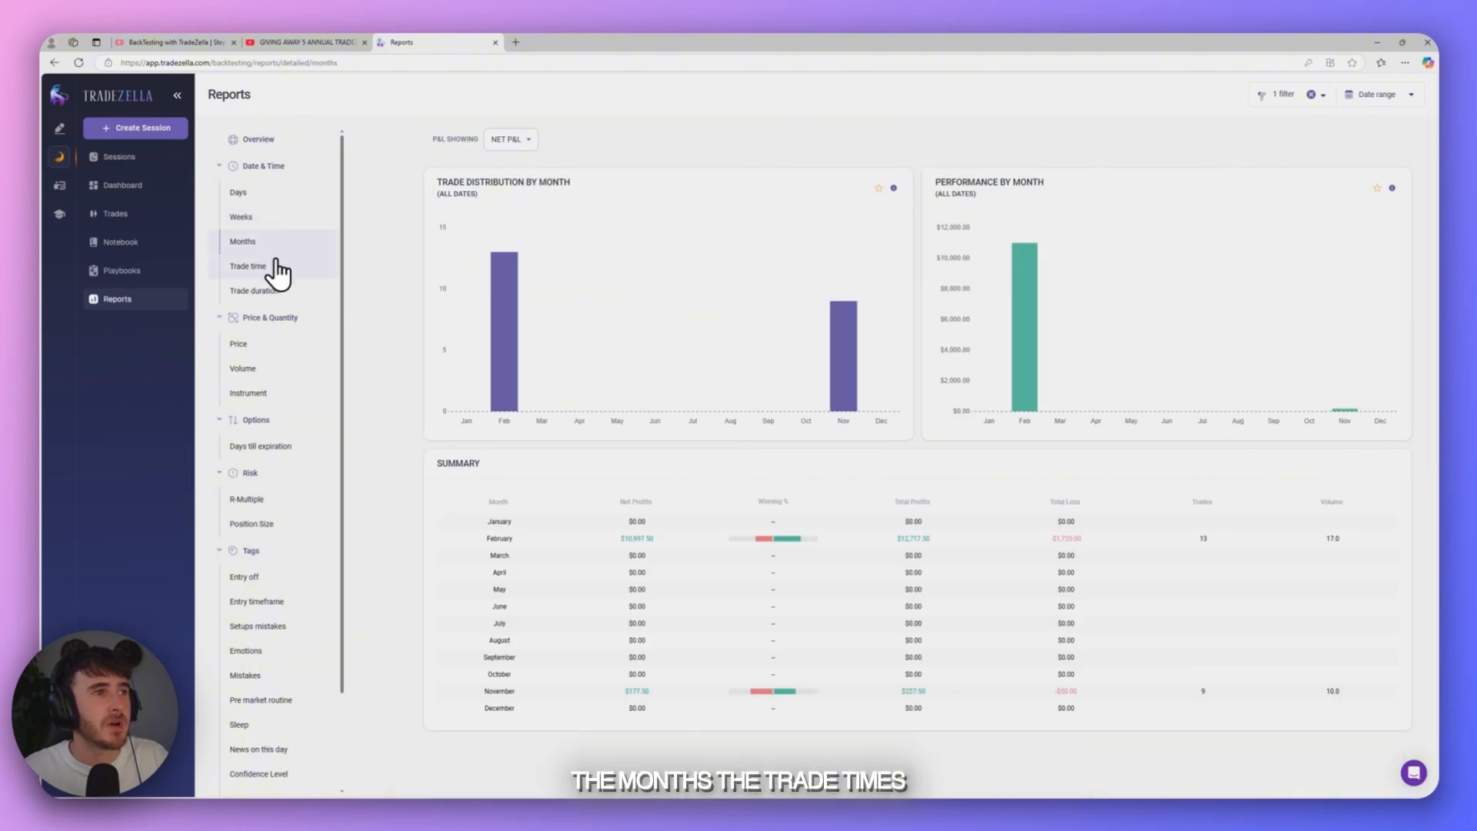
{"action": "left_click", "coordinate": [254, 267]}
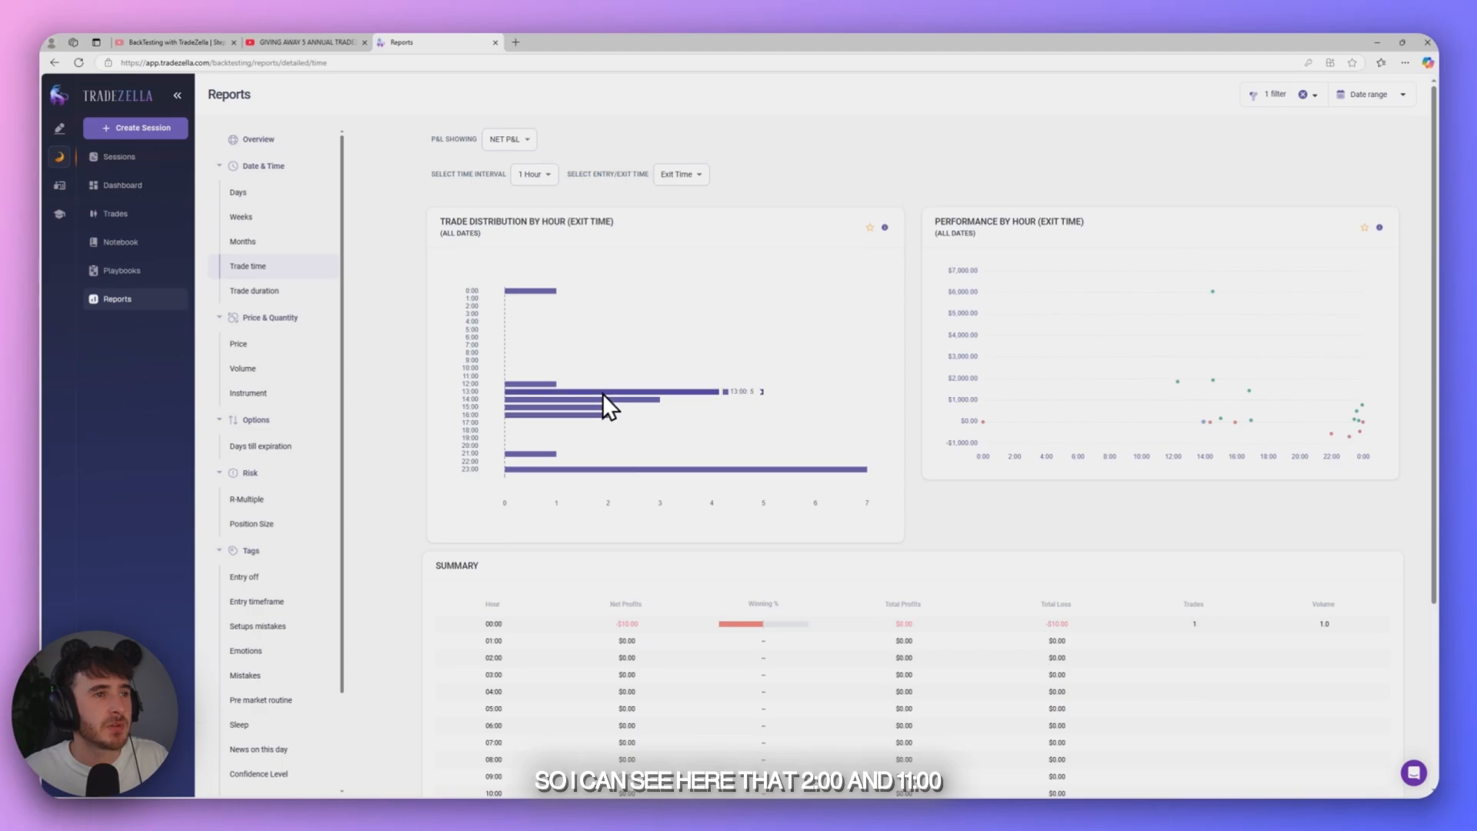
{"action": "scroll", "coordinate": [612, 454], "scroll_direction": "down", "scroll_amount": 3}
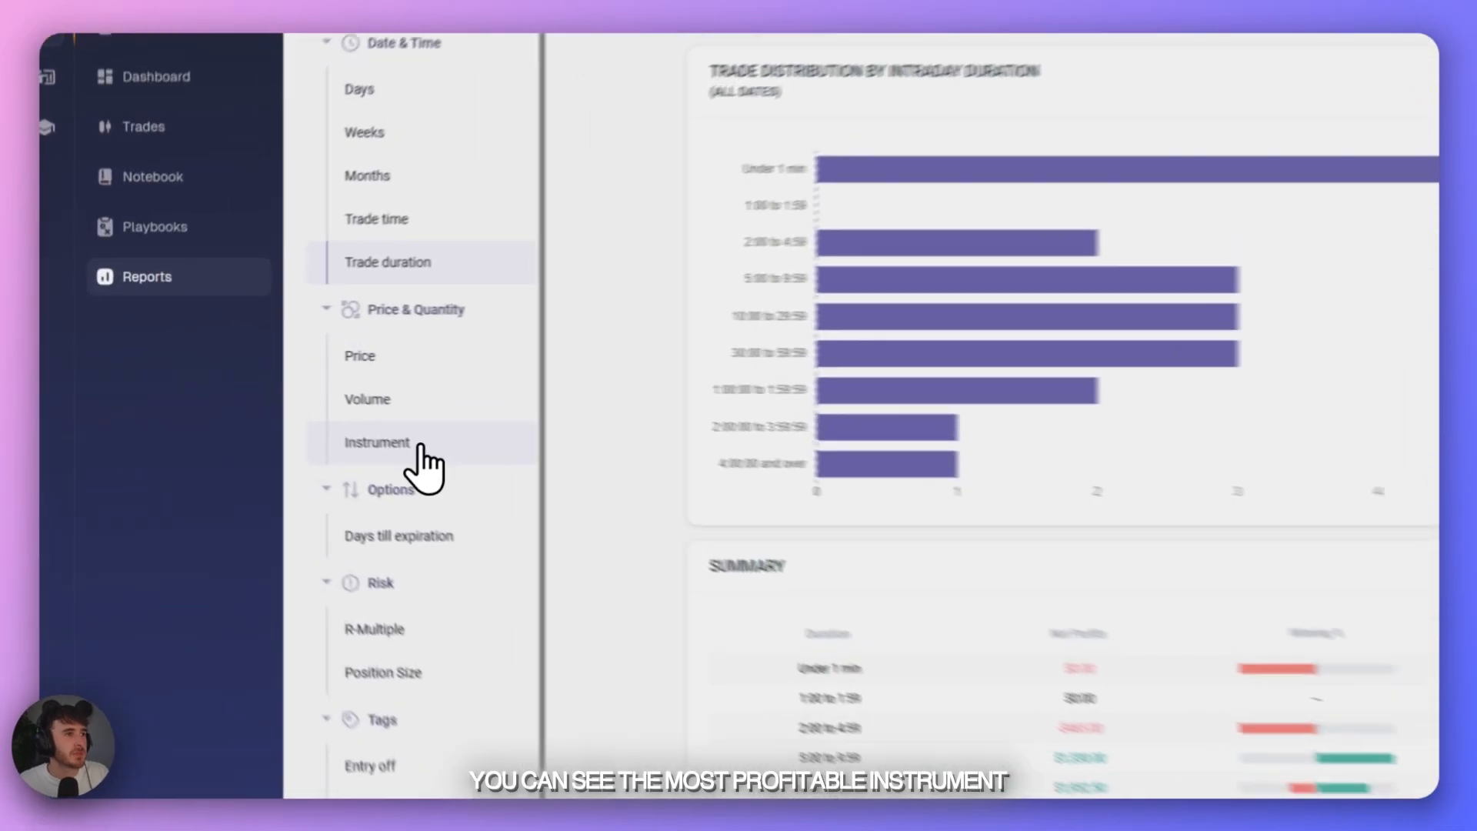
- Review the backtesting reports for performance by instrument and by position size
{"action": "left_click", "coordinate": [262, 393]}
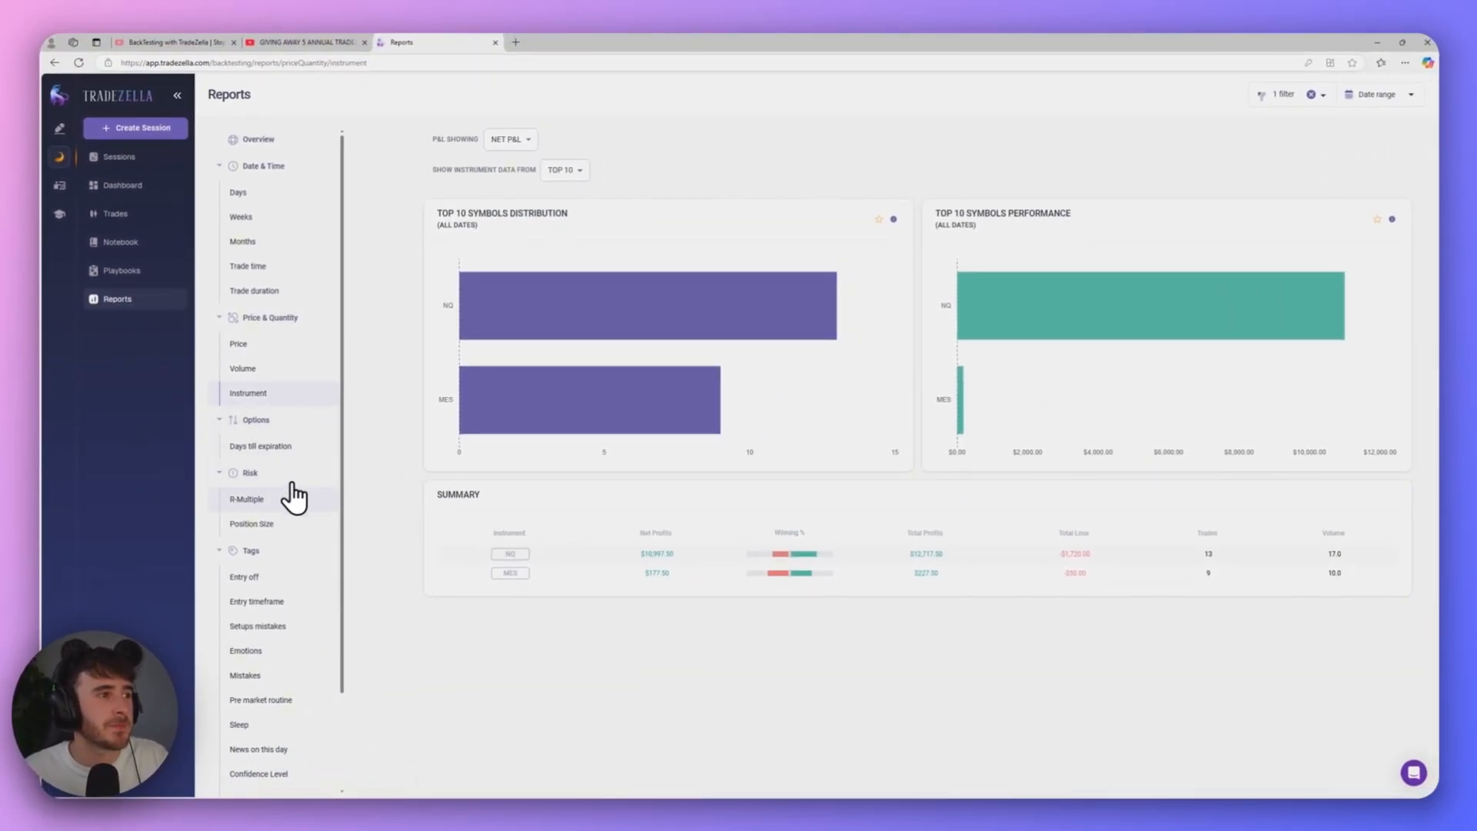
{"action": "left_click", "coordinate": [291, 524]}
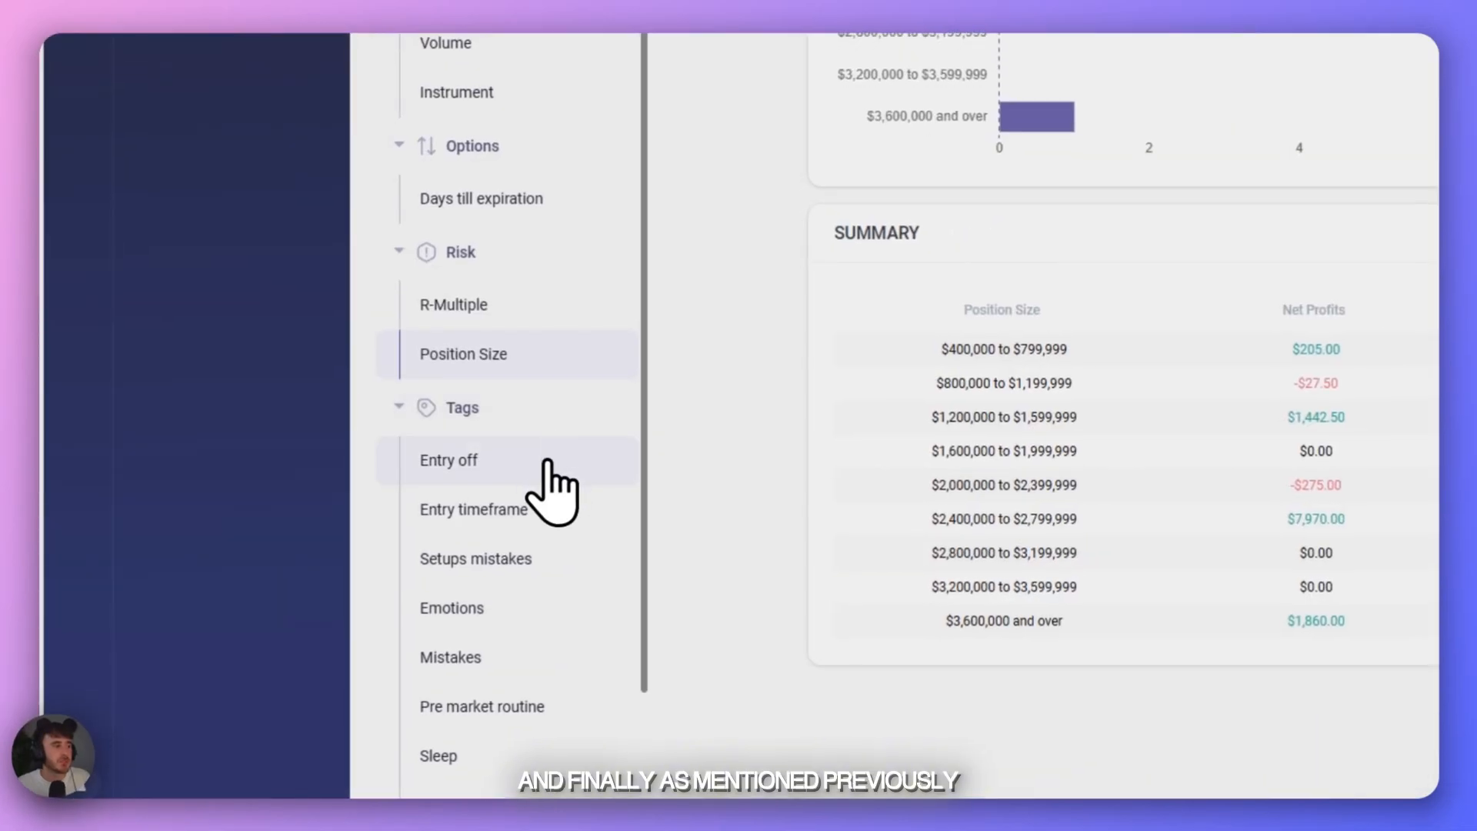
- Review the tag reports for the Entry off and Entry timeframe categories
{"action": "scroll", "coordinate": [546, 461], "scroll_direction": "down", "scroll_amount": 2}
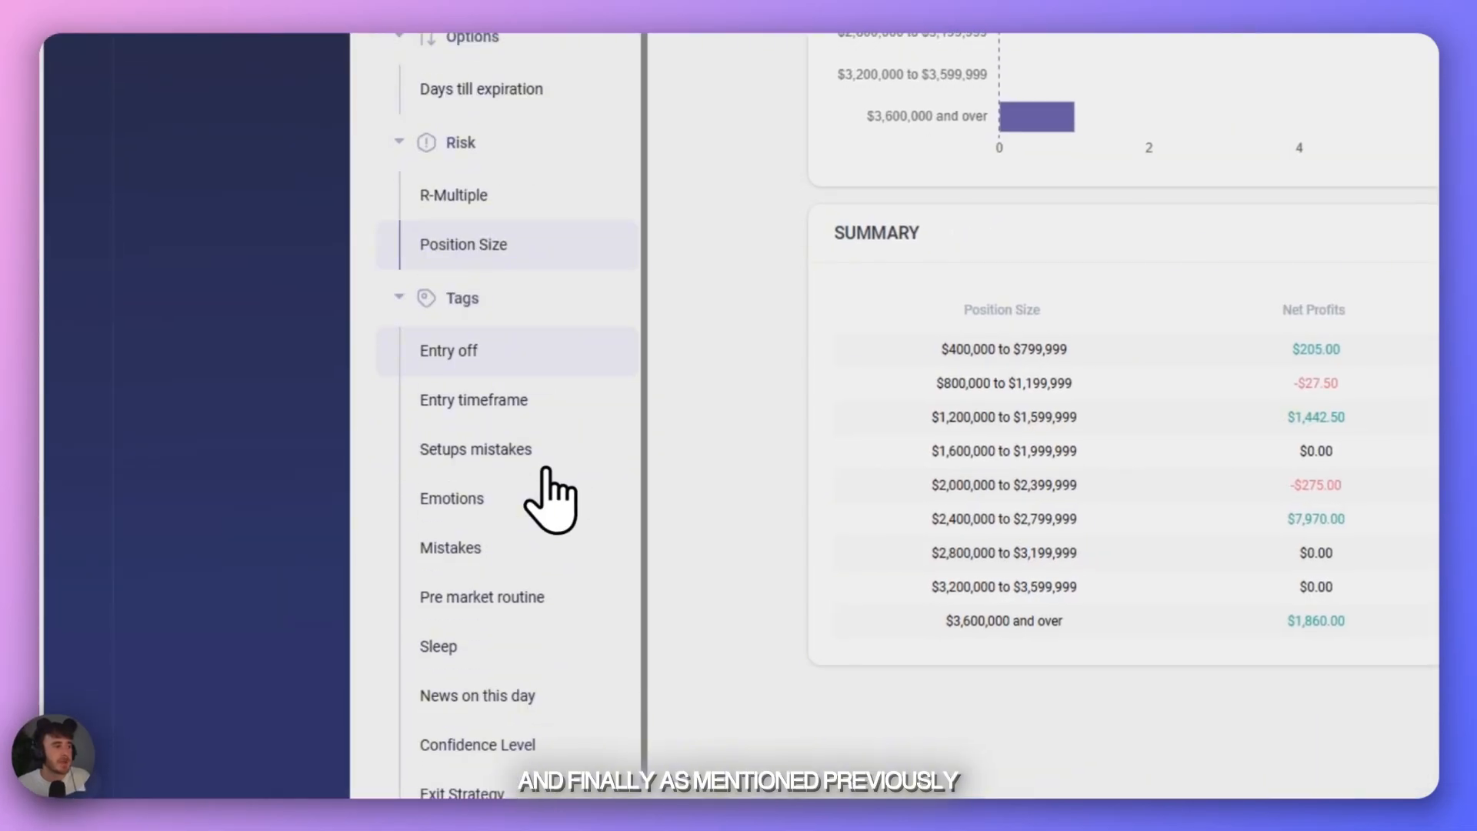
{"action": "left_click", "coordinate": [543, 372]}
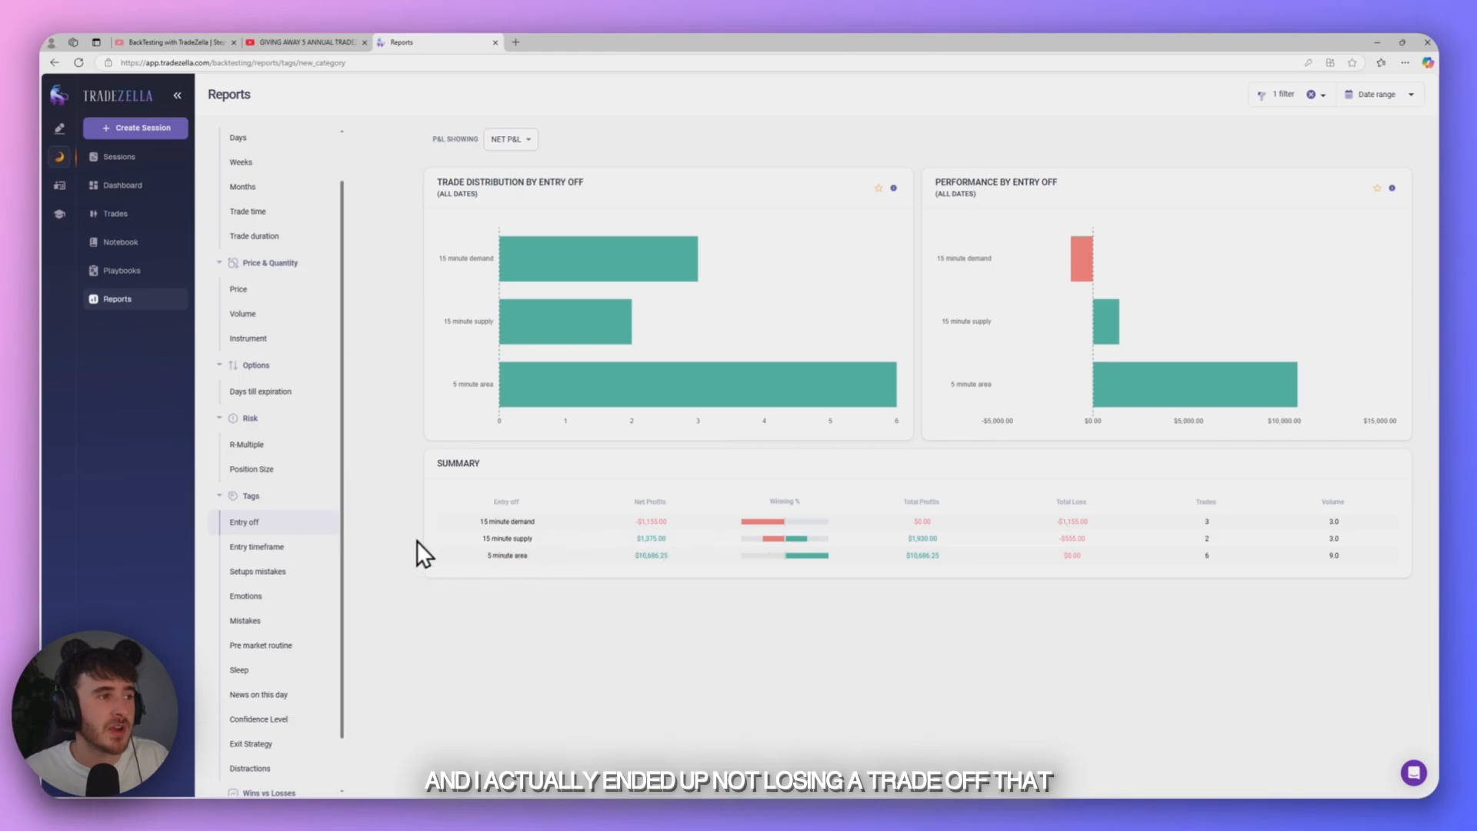
{"action": "left_click", "coordinate": [257, 546]}
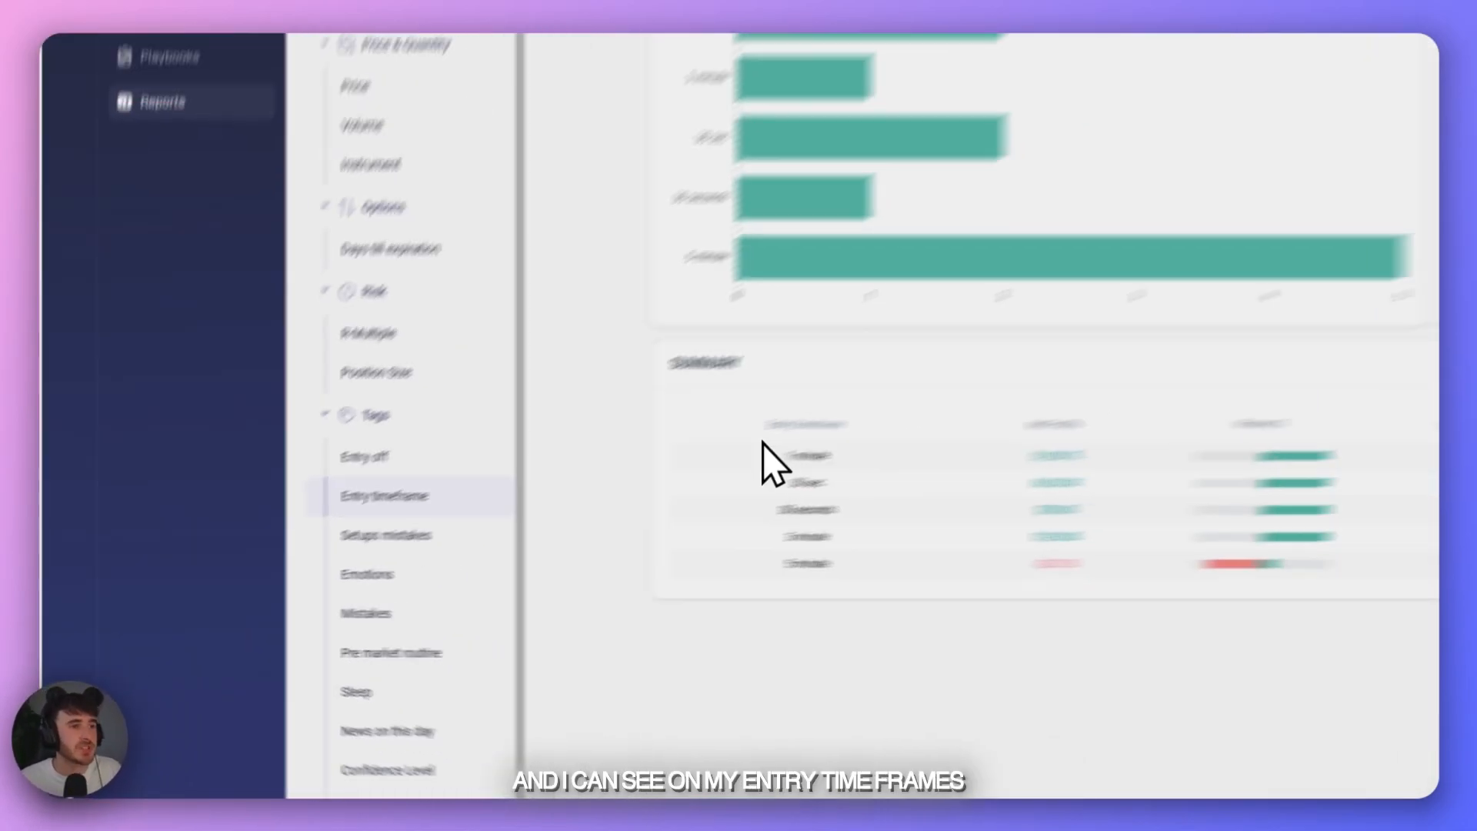